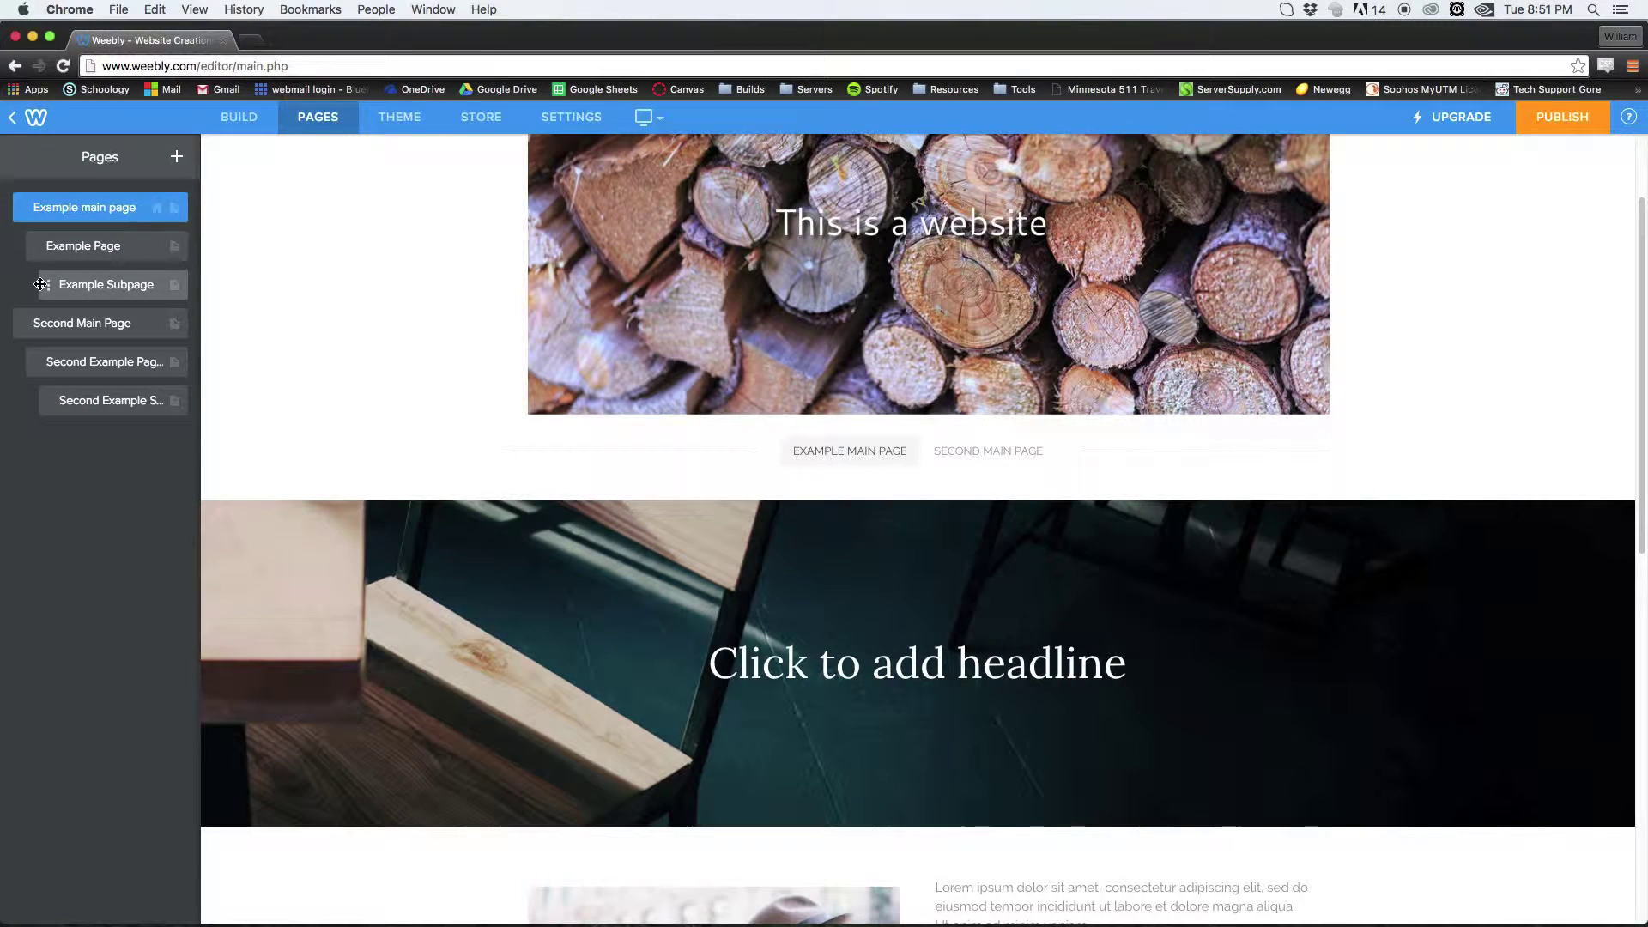
Preview the nested navigation menus under Example Main Page and Second Main Page on the website.
mouse_move(40, 284)
left_mouse_down()
mouse_move(43, 306)
mouse_move(52, 288)
left_mouse_up()
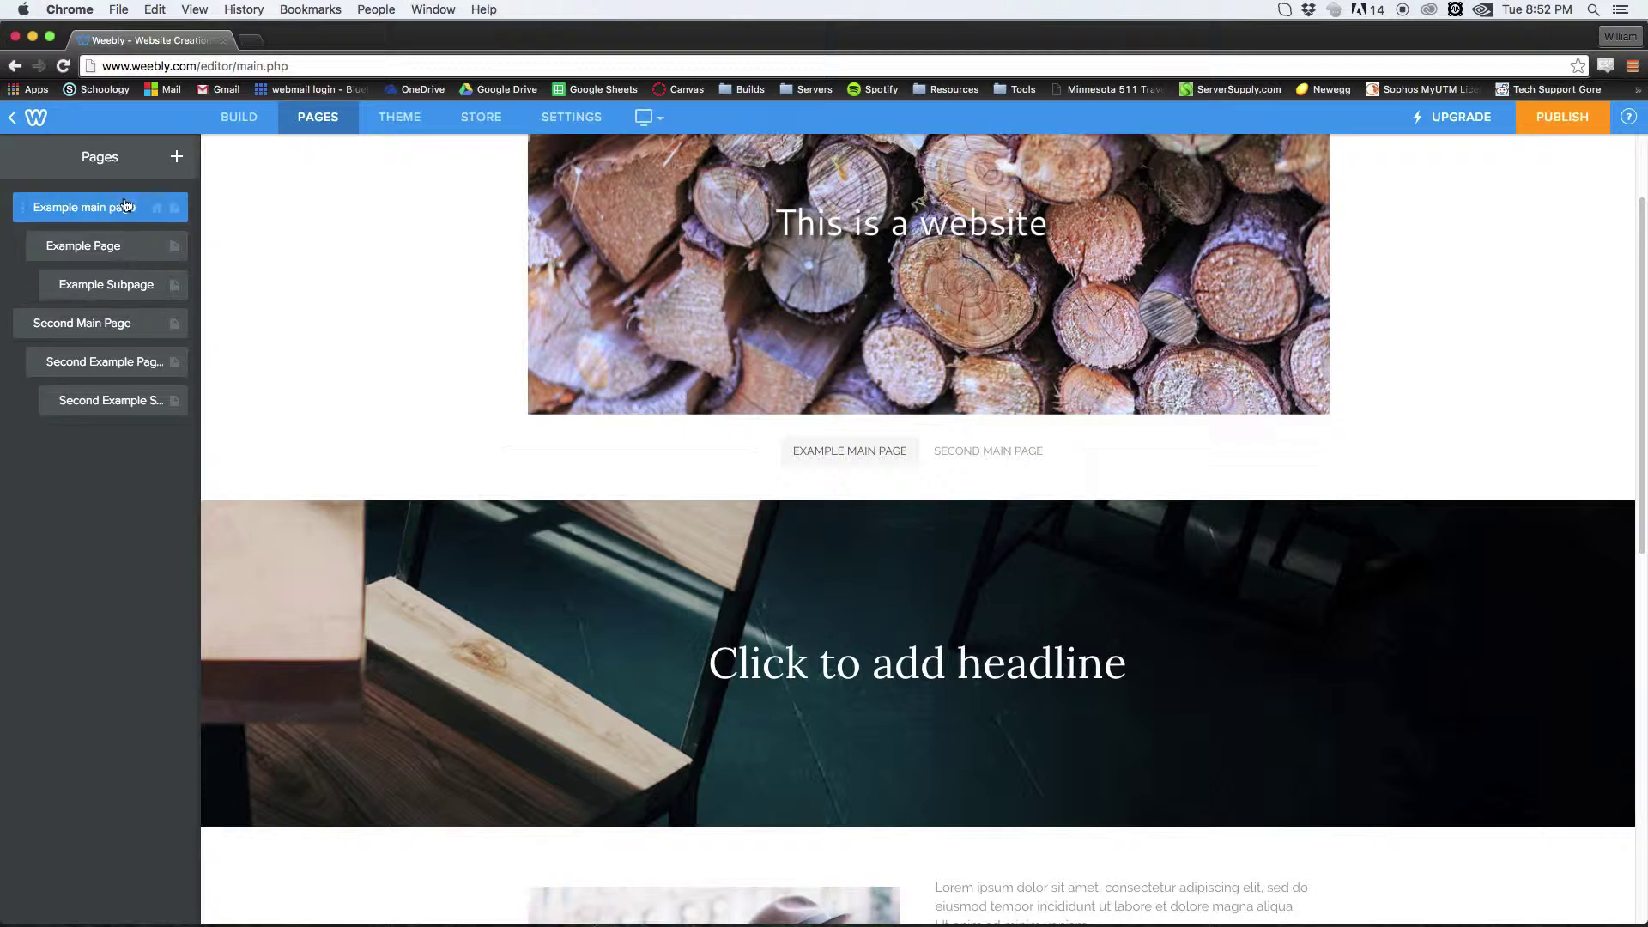
mouse_move(823, 464)
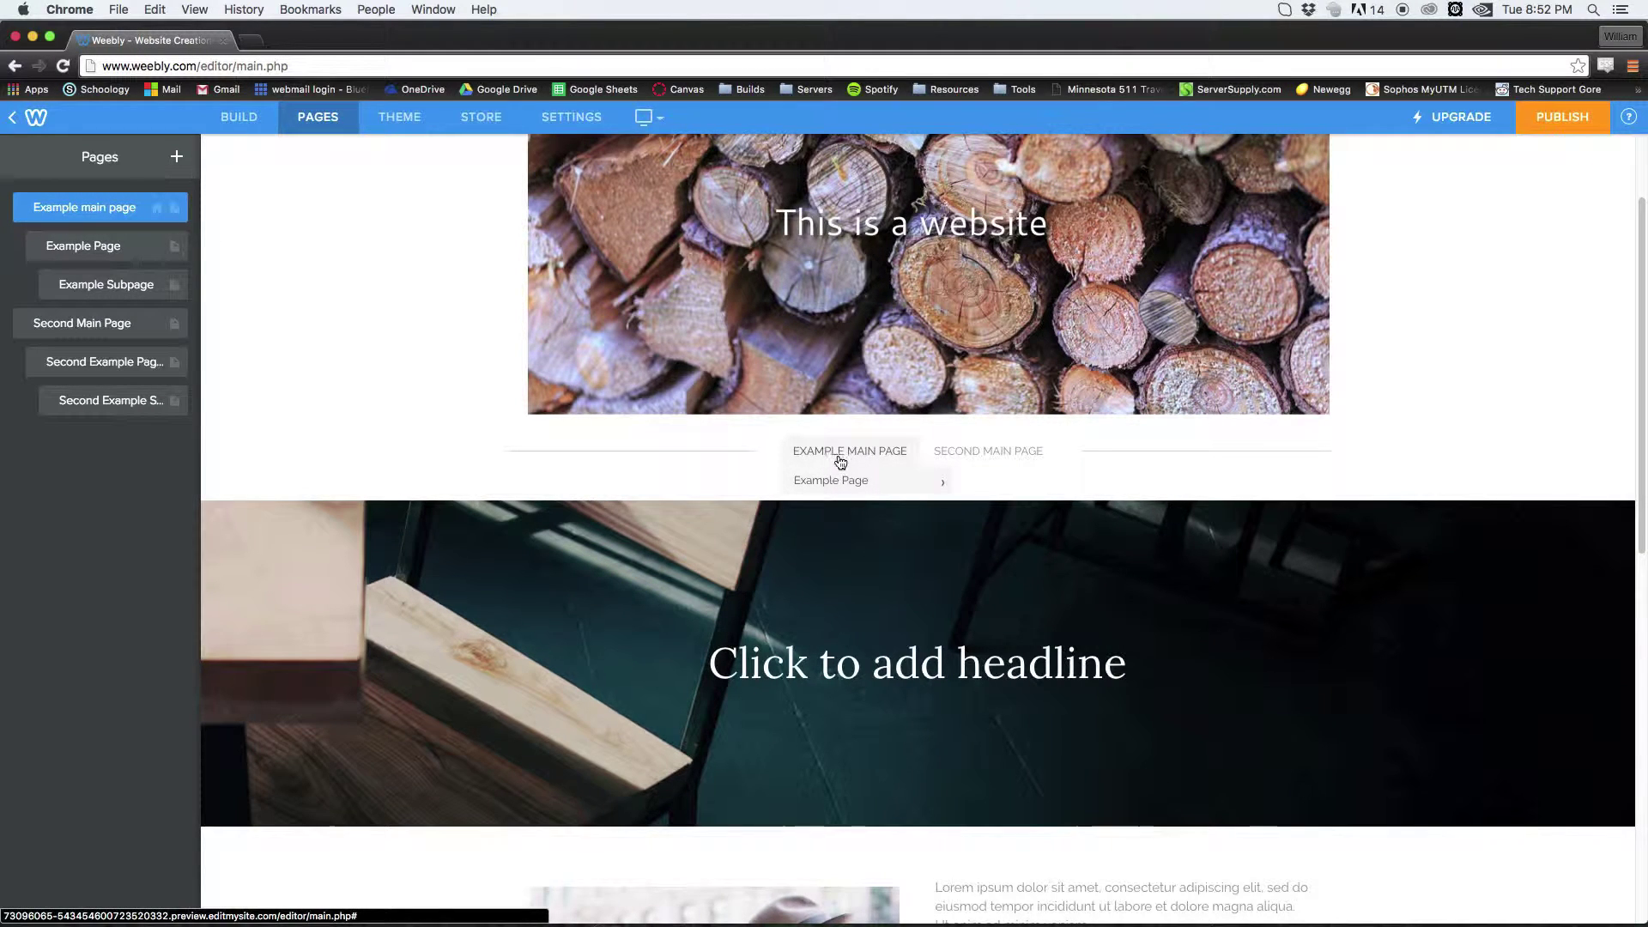
mouse_move(871, 487)
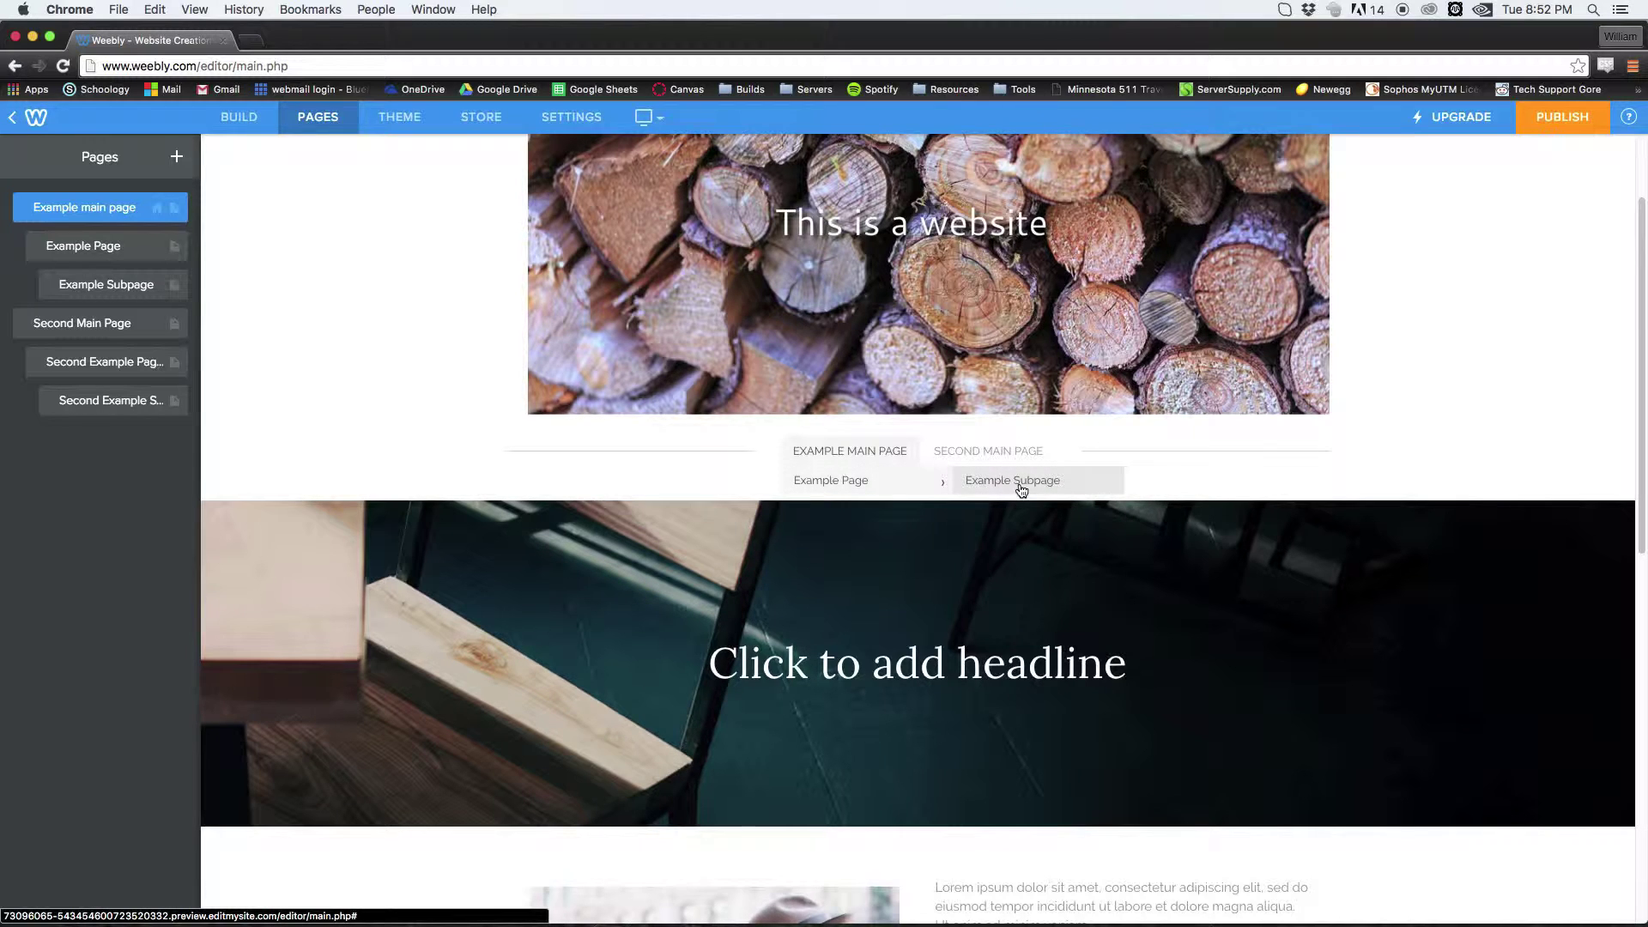
mouse_move(987, 450)
mouse_move(993, 482)
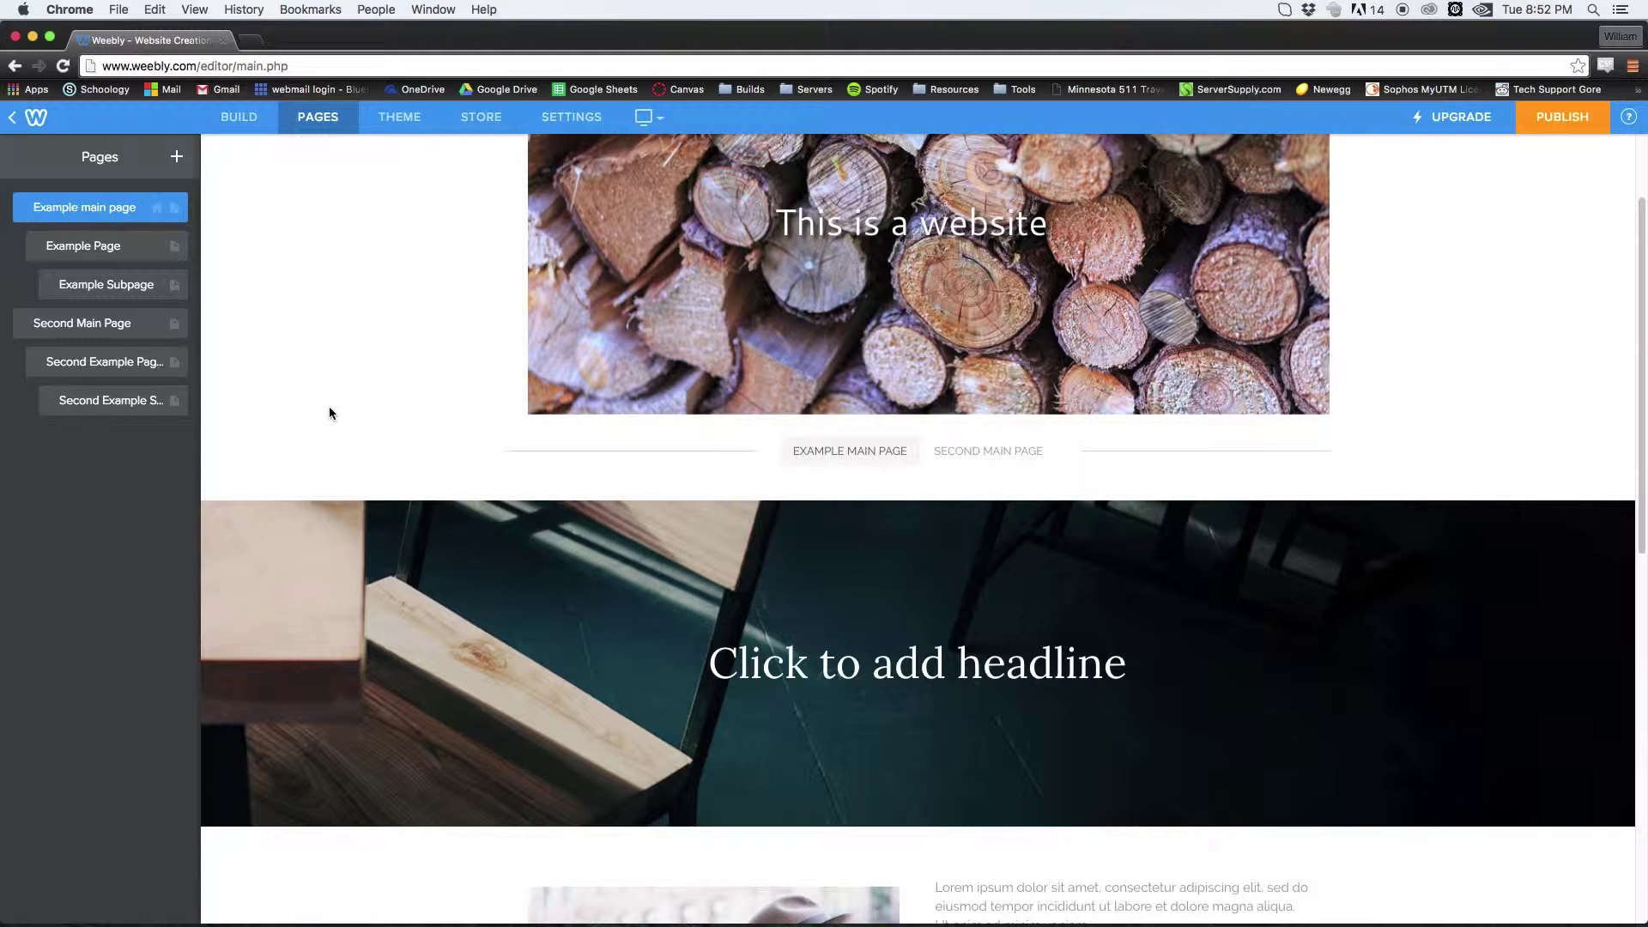
View the settings of Example Page, Example Subpage and Example main page in turn, returning to the page list.
left_click(133, 247)
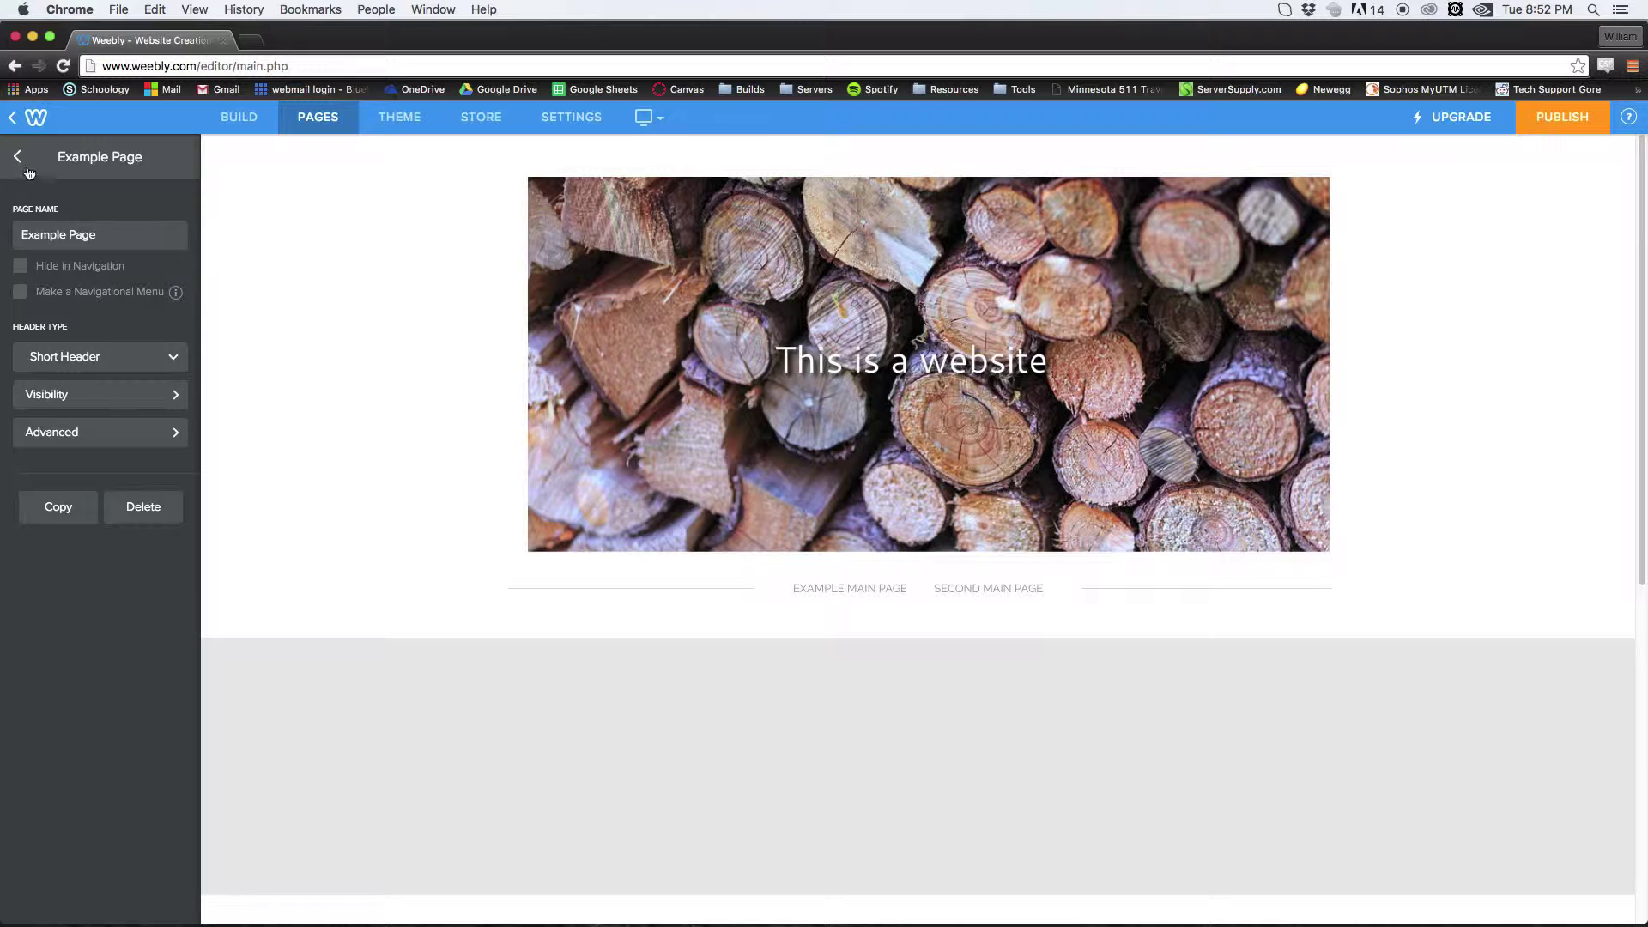
left_click(27, 165)
left_click(132, 285)
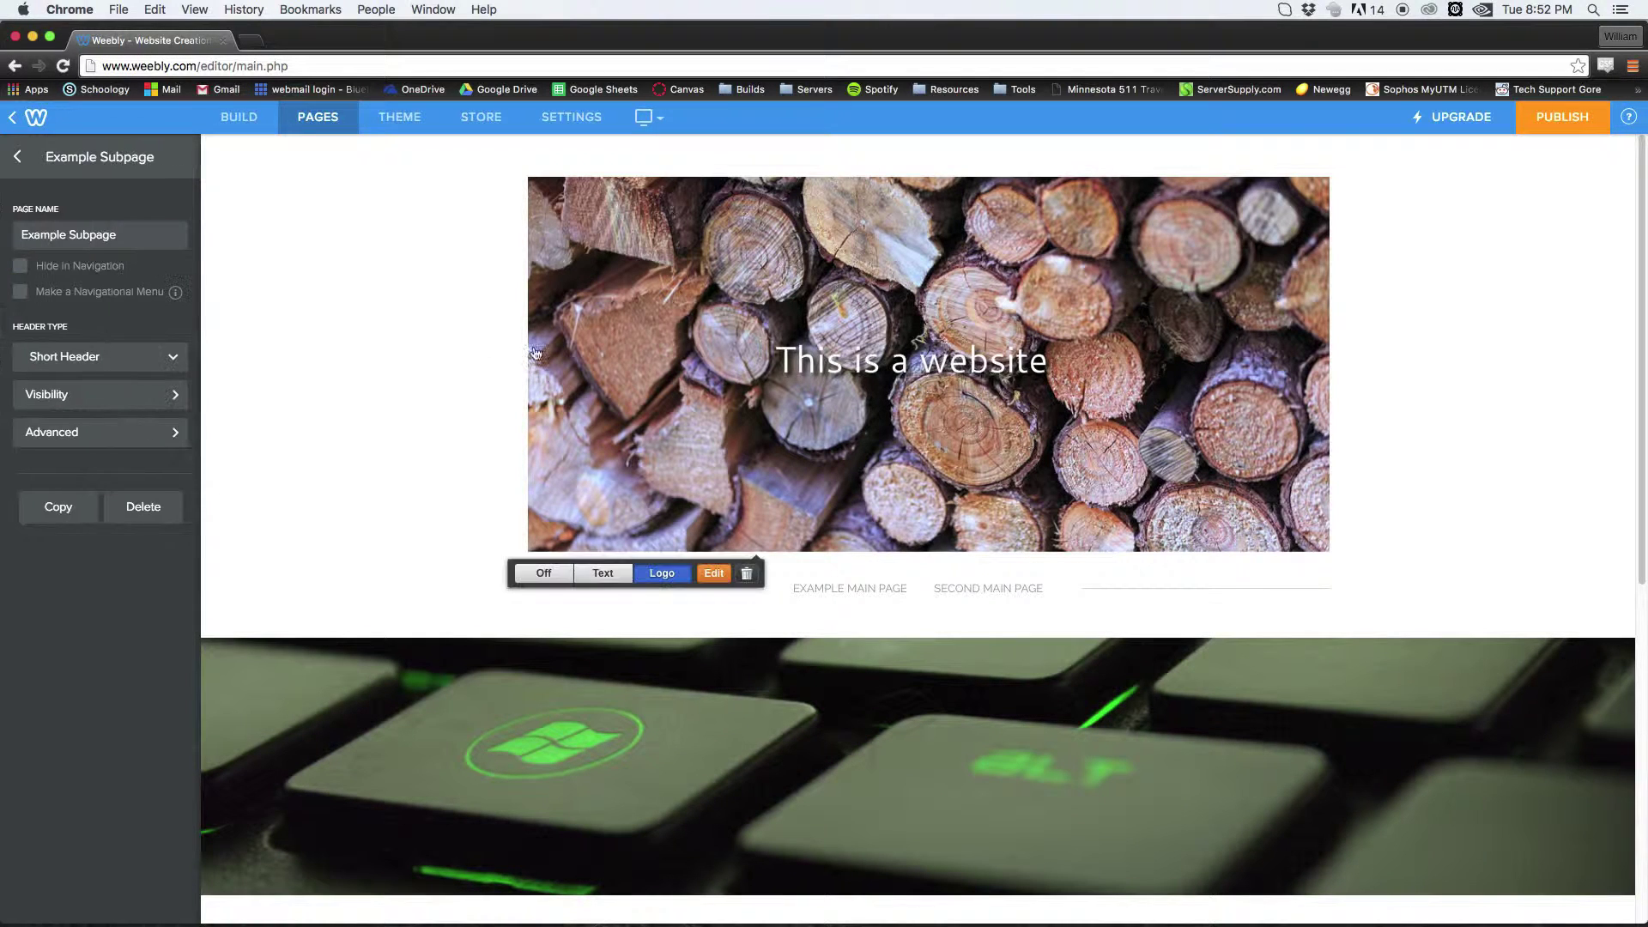
left_click(17, 156)
left_click(72, 206)
left_click(13, 162)
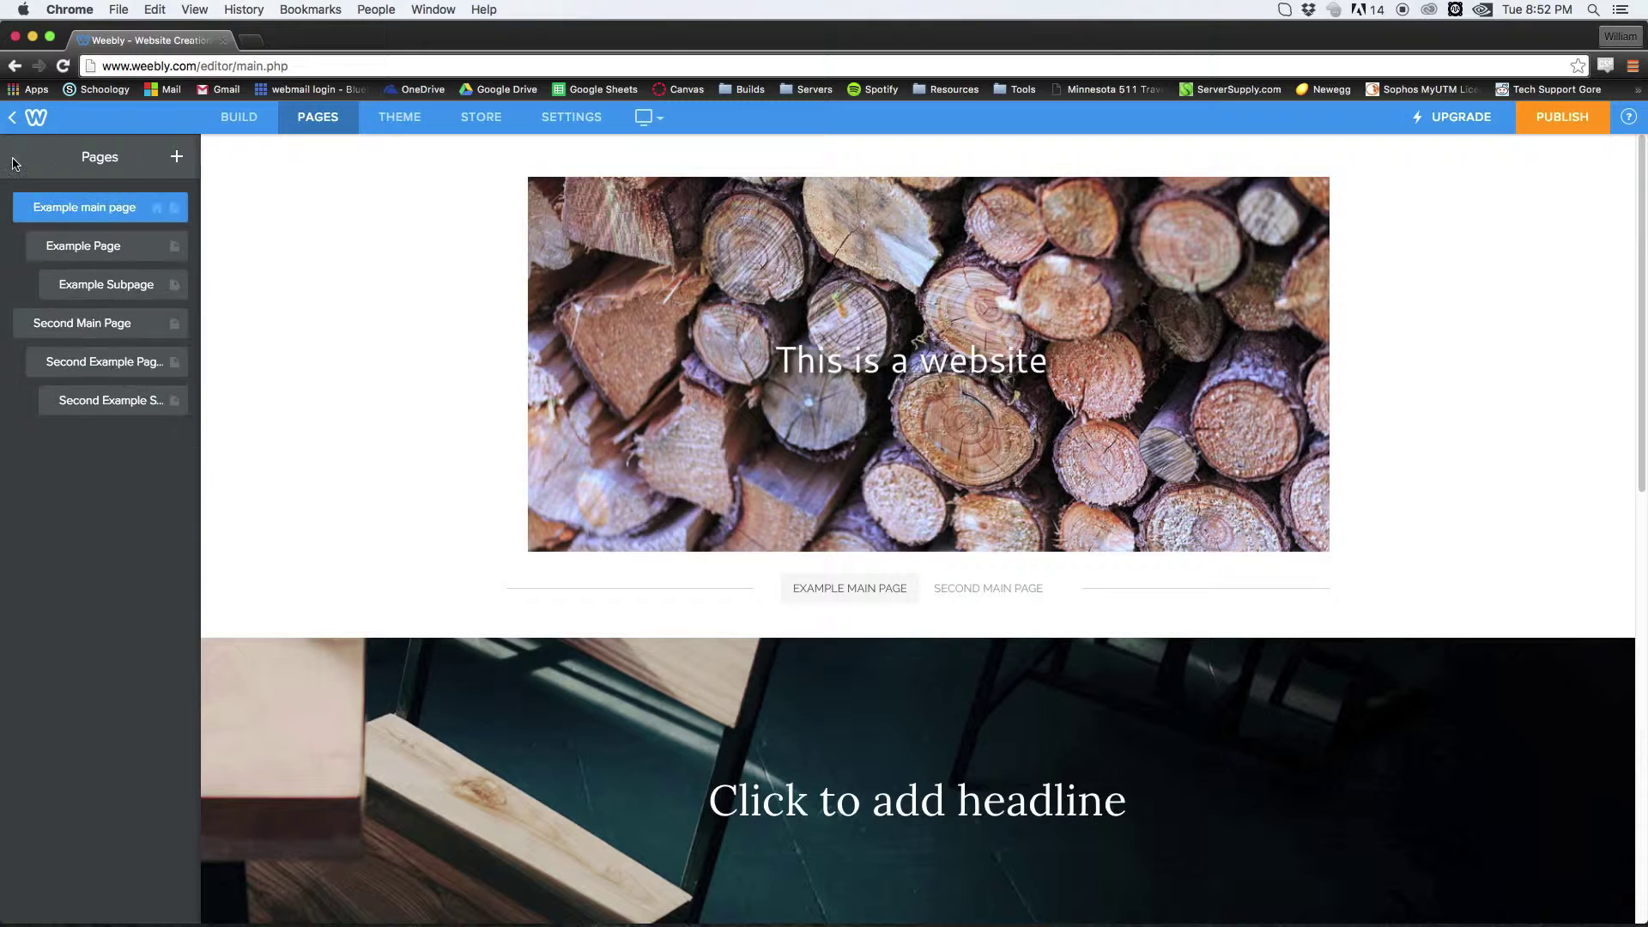
Select Example Page in the page list and check its place in the site navigation under Example Main Page.
mouse_move(85, 250)
left_mouse_down()
mouse_move(60, 249)
mouse_move(99, 248)
left_mouse_up()
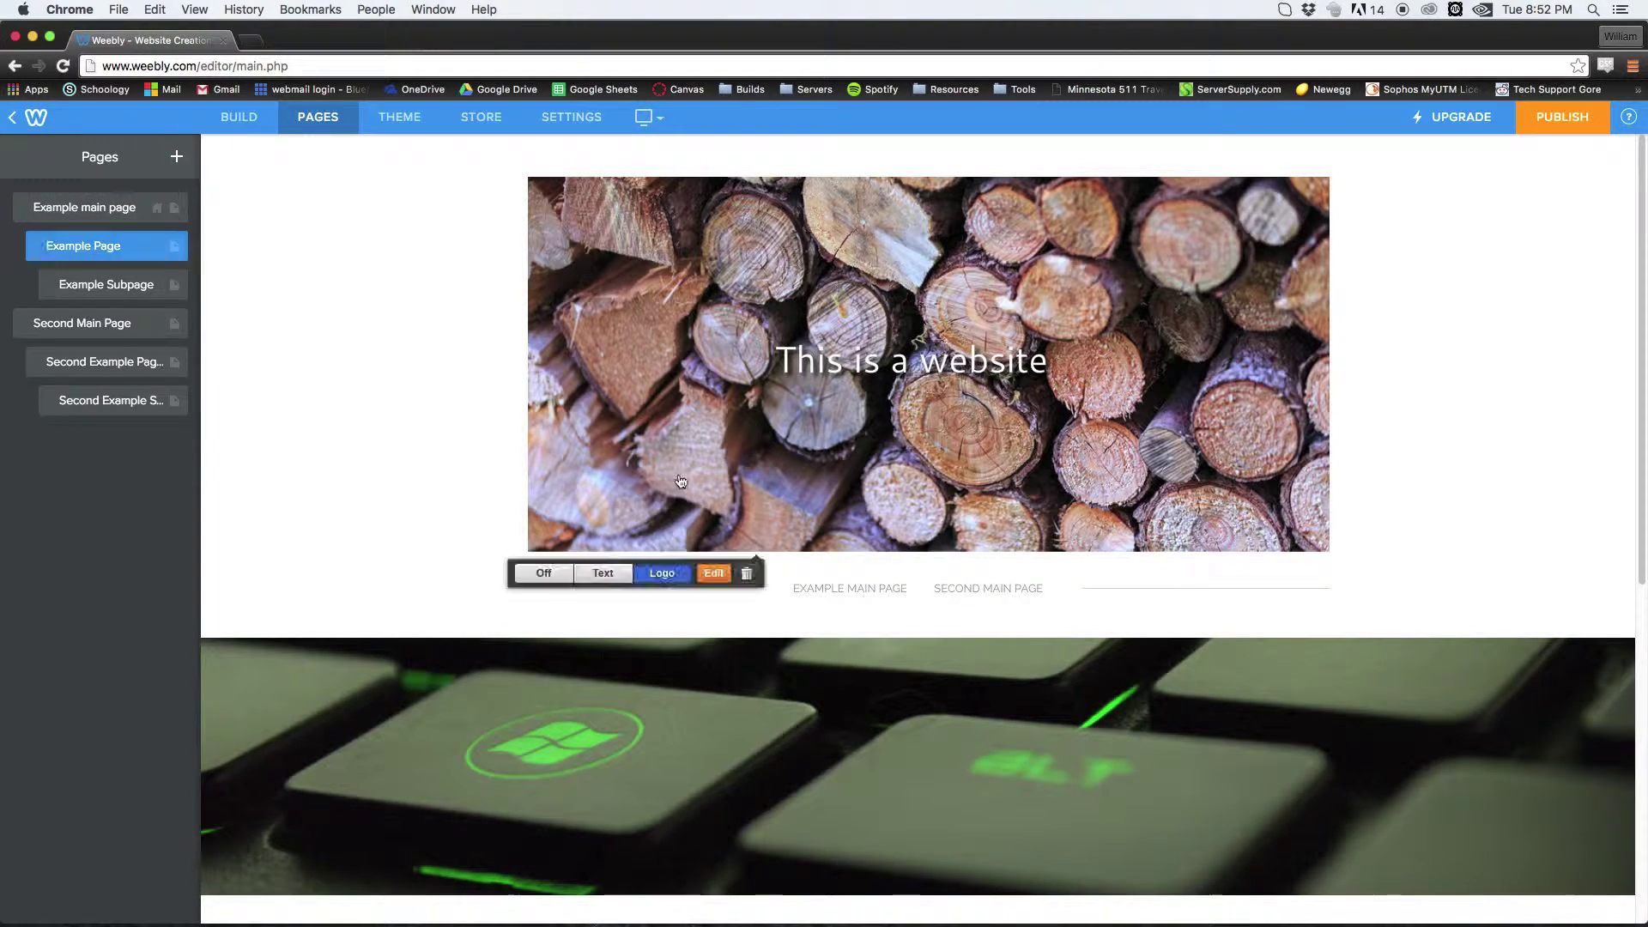
mouse_move(850, 590)
mouse_move(905, 625)
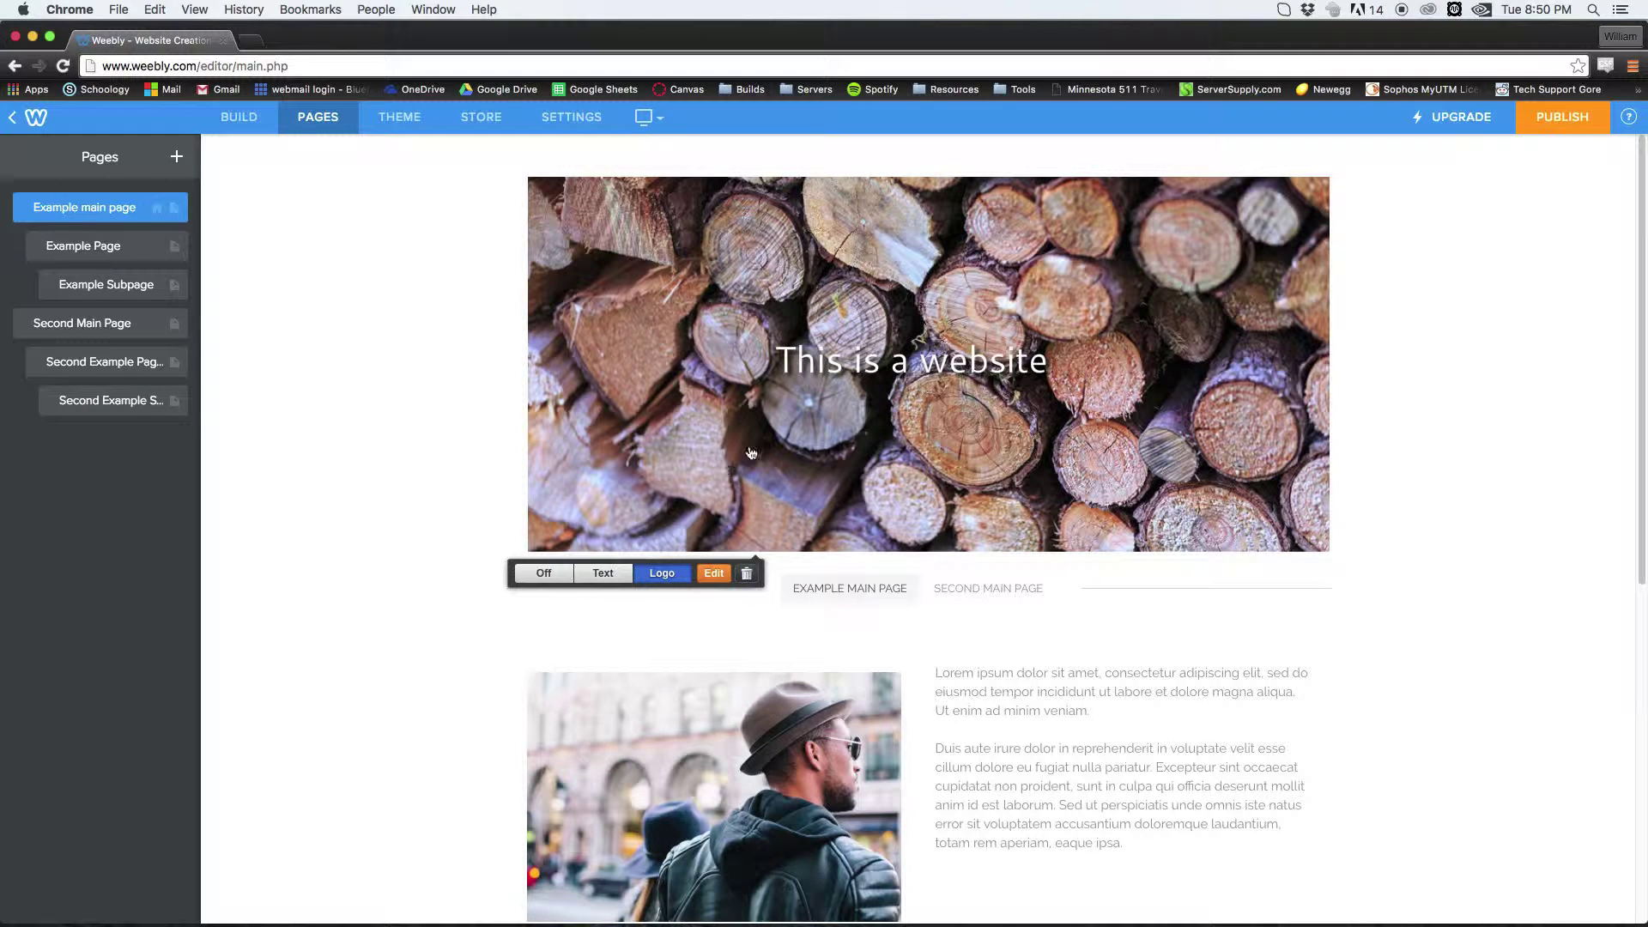
Open the log header image for editing and enlarge it to 1041 x 487 px.
left_click(714, 575)
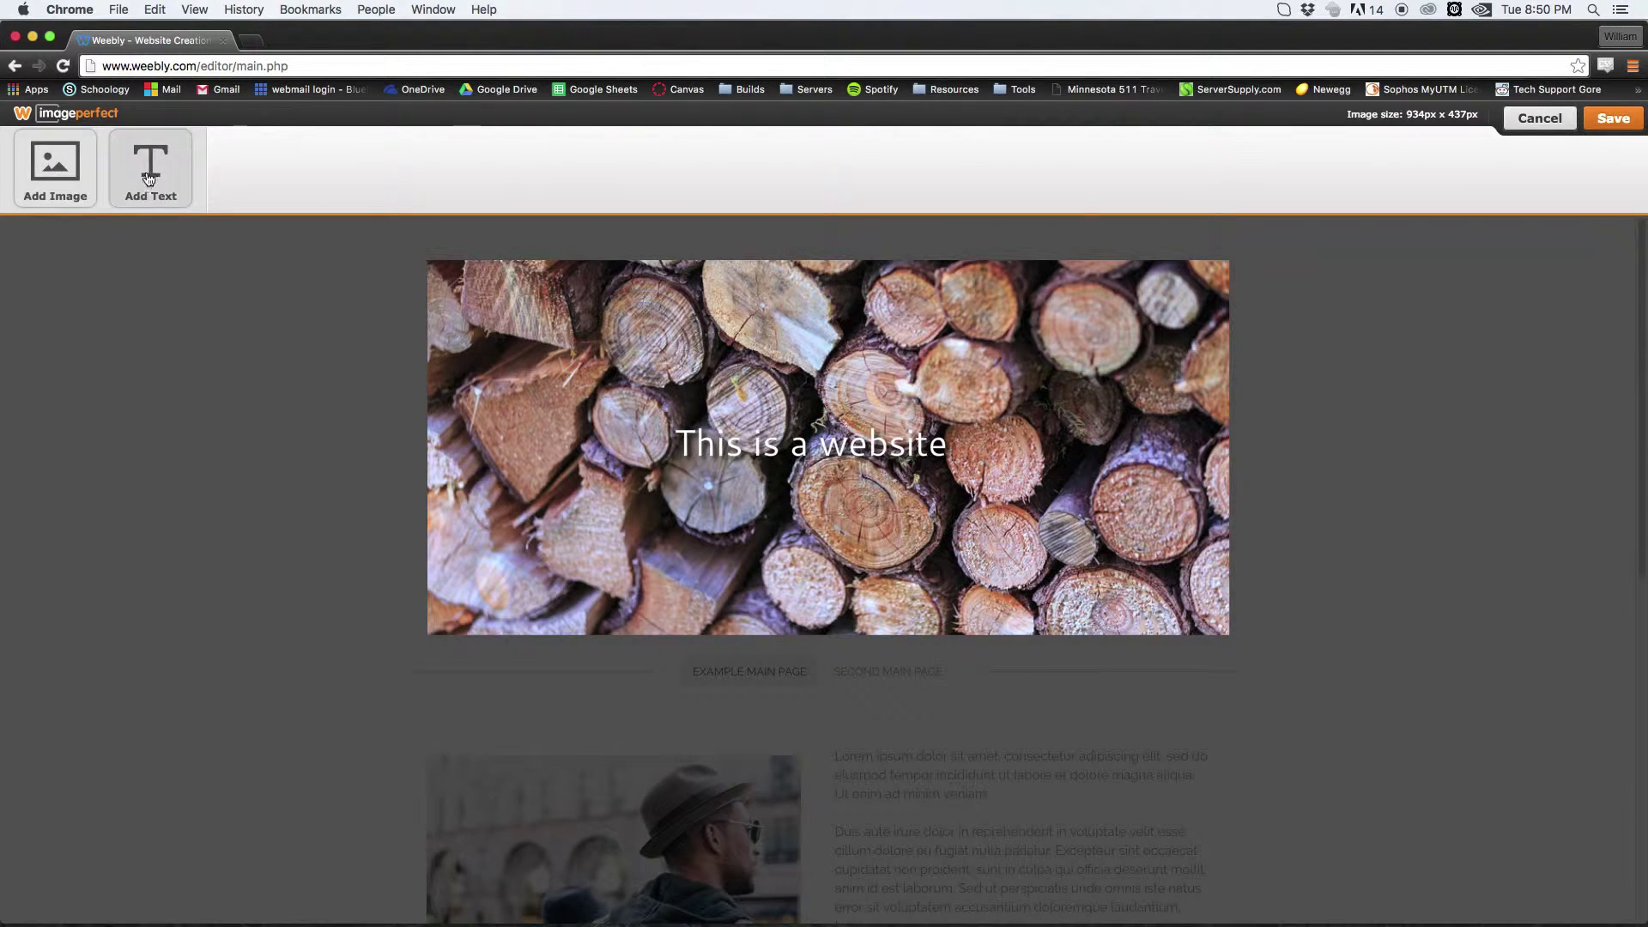
left_click(976, 566)
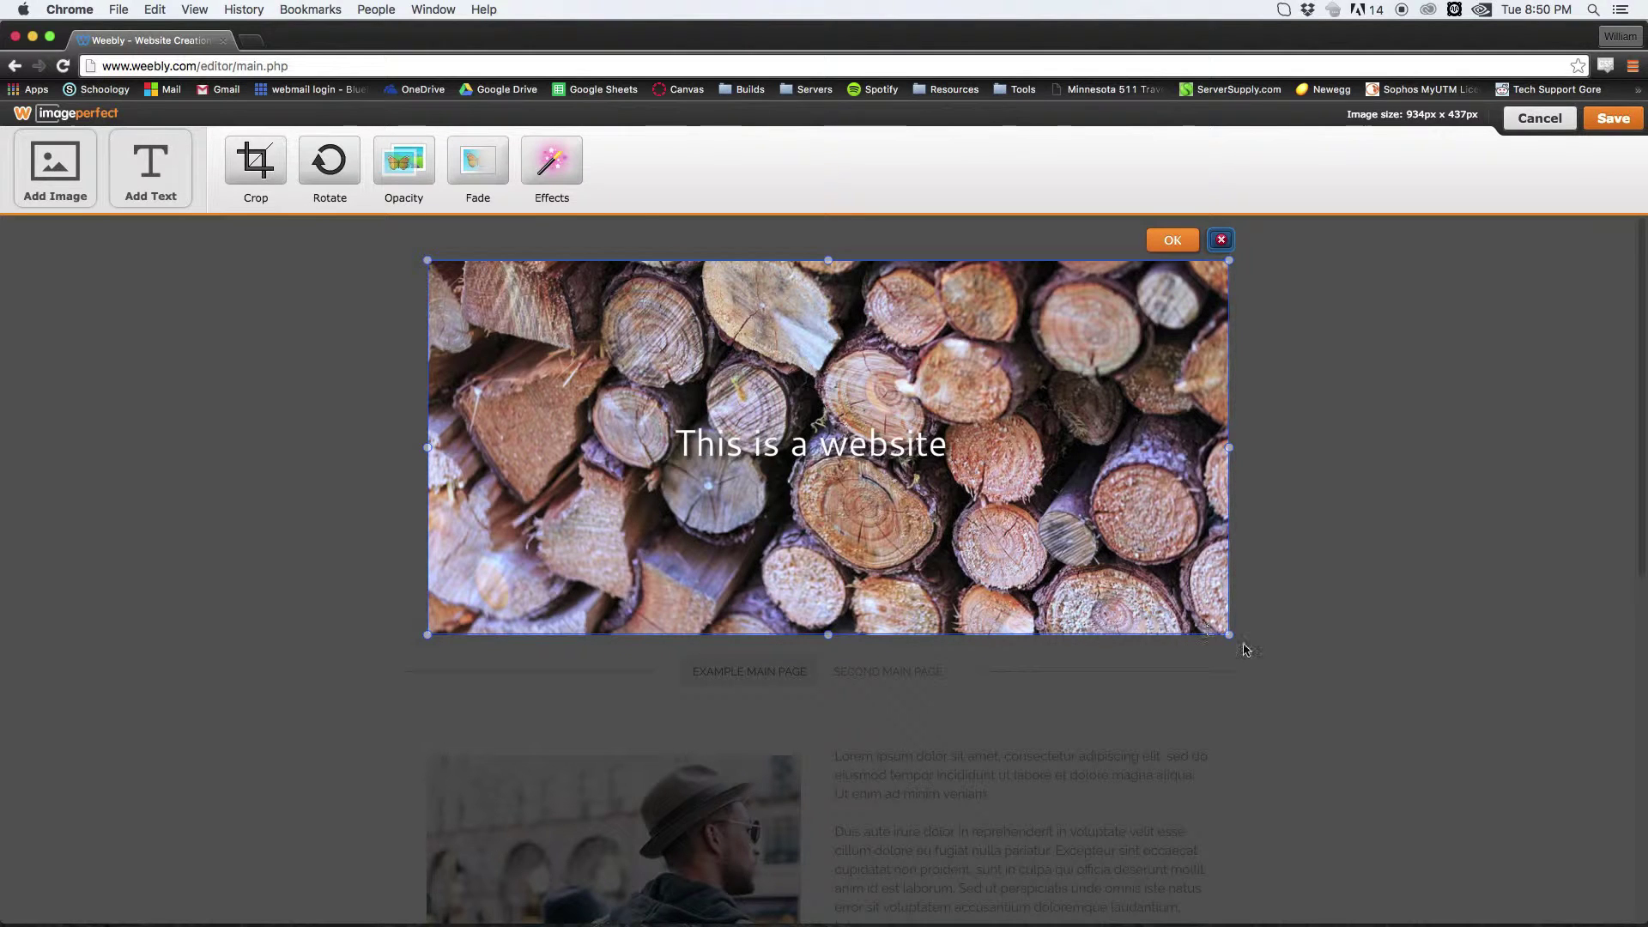
left_click_drag(1231, 637, 1322, 667)
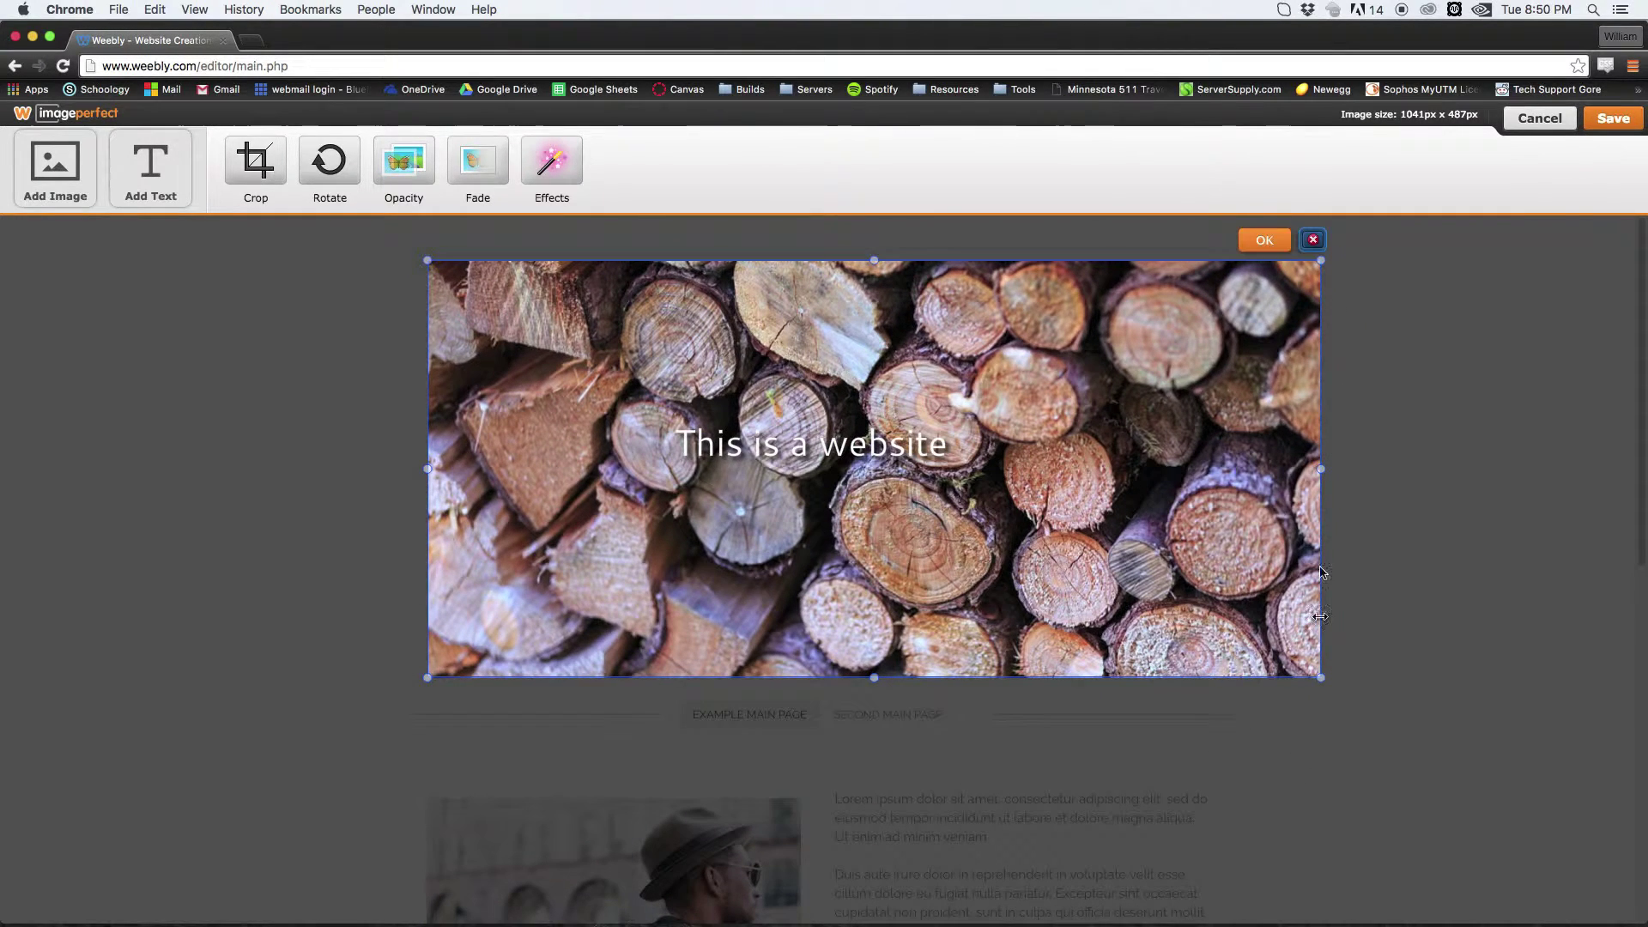
Replace the header title with "shadgjhasdgjasgdjhasd" and discard all header image edits.
left_click(756, 435)
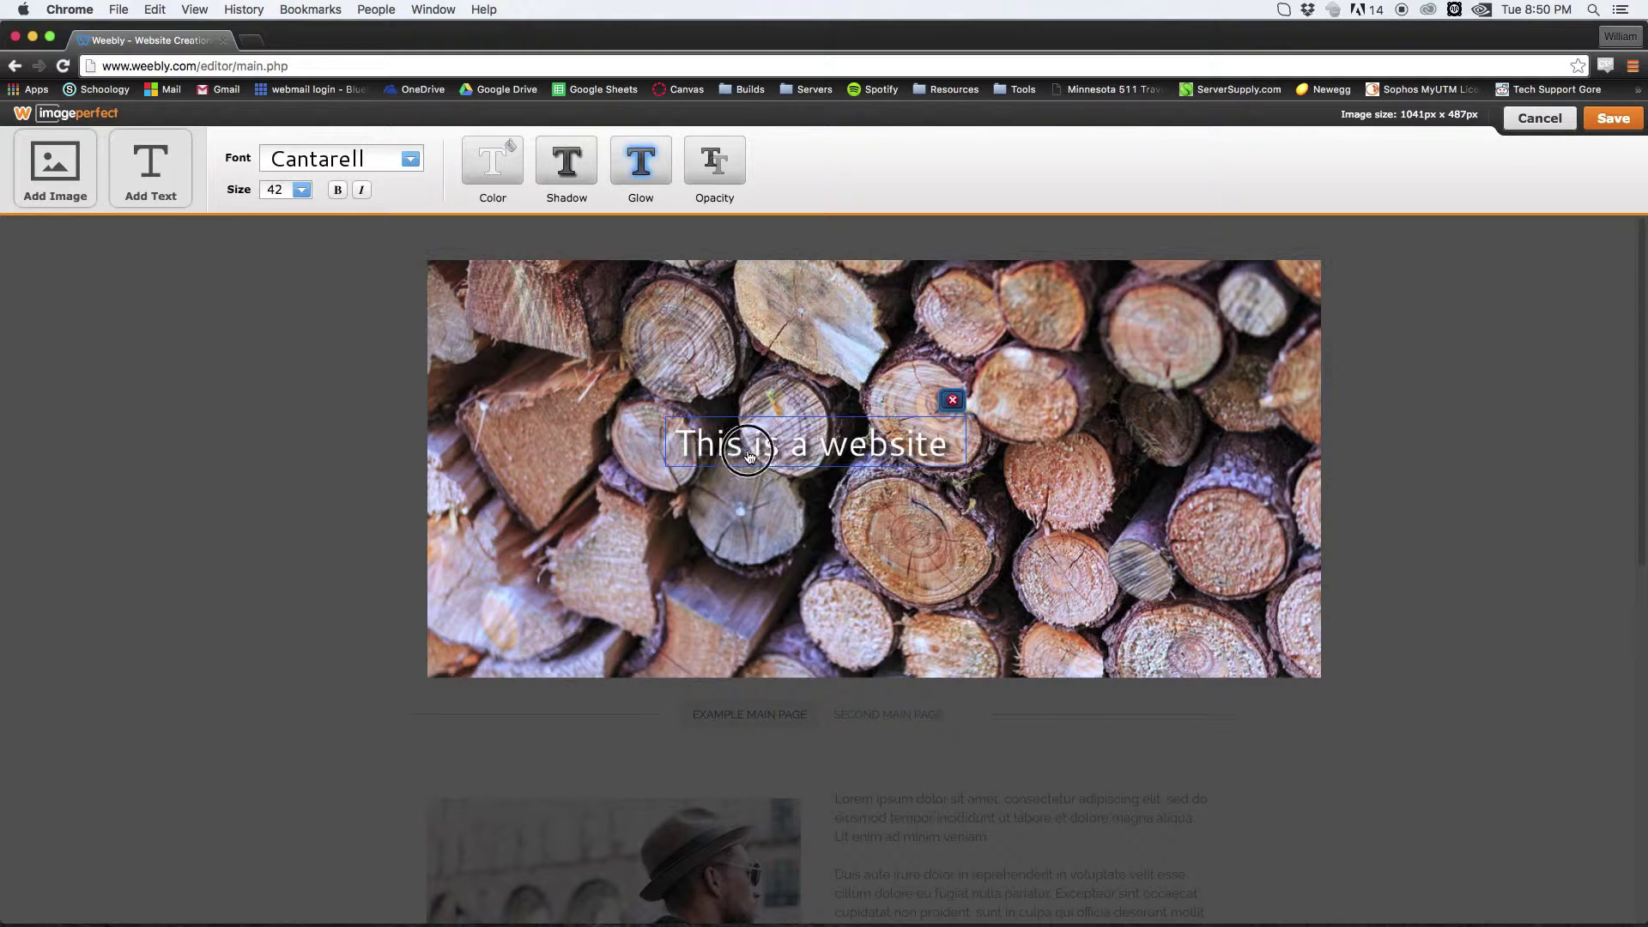
left_click(751, 451)
type("shadgjhasdgjasgdjhasd")
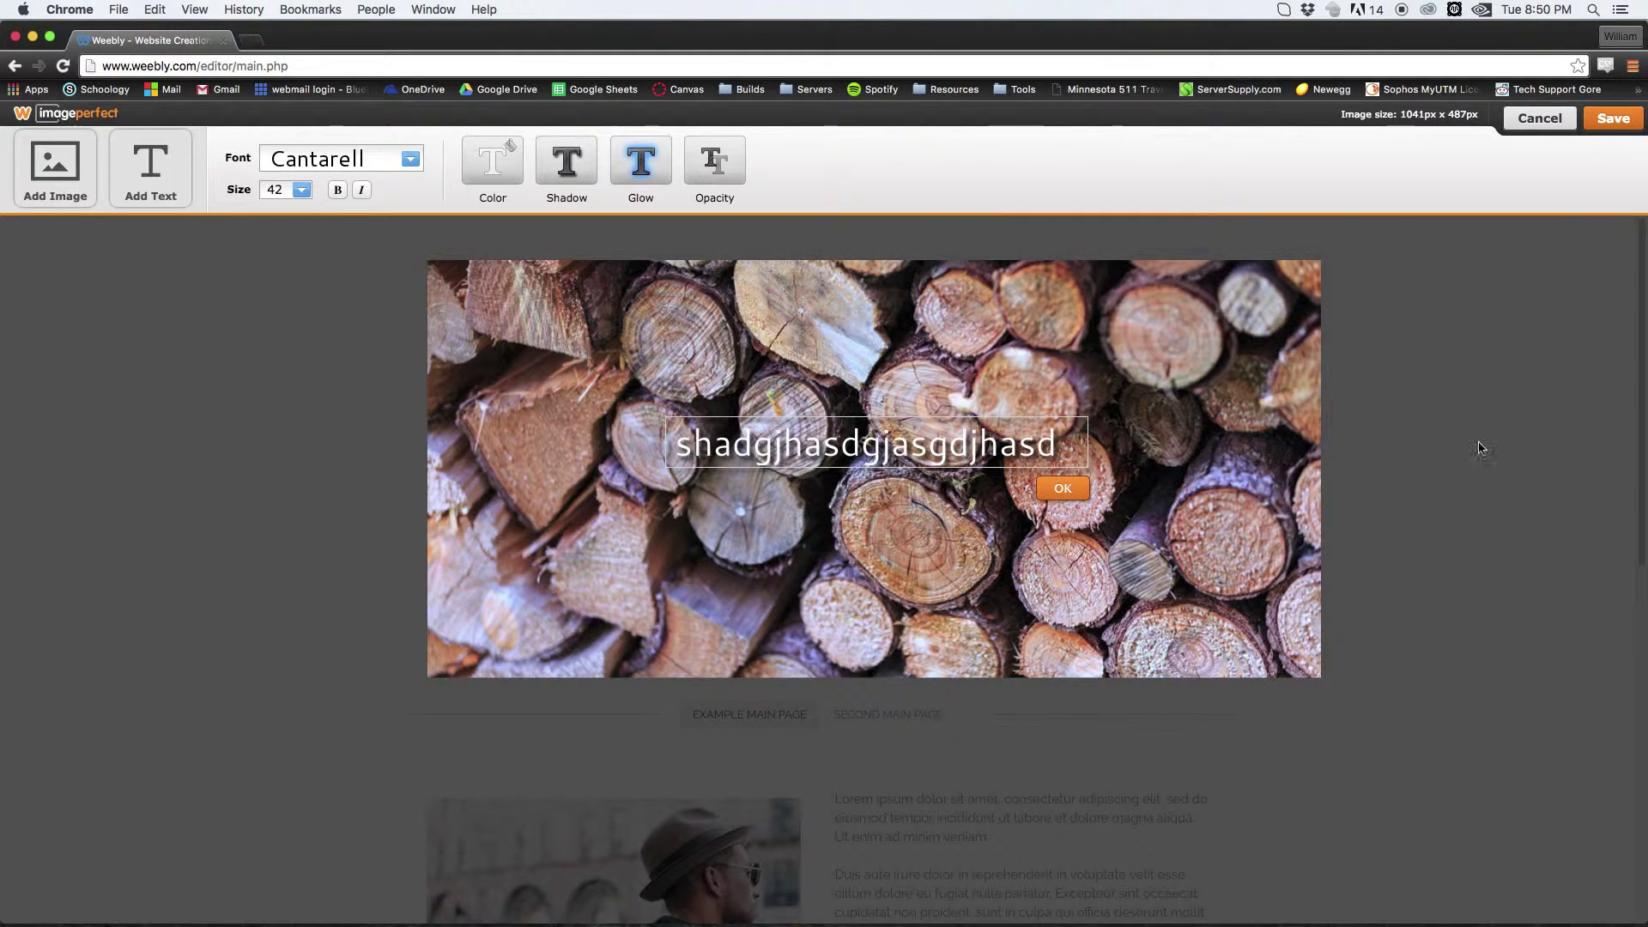
left_click(1347, 558)
left_click(1369, 544)
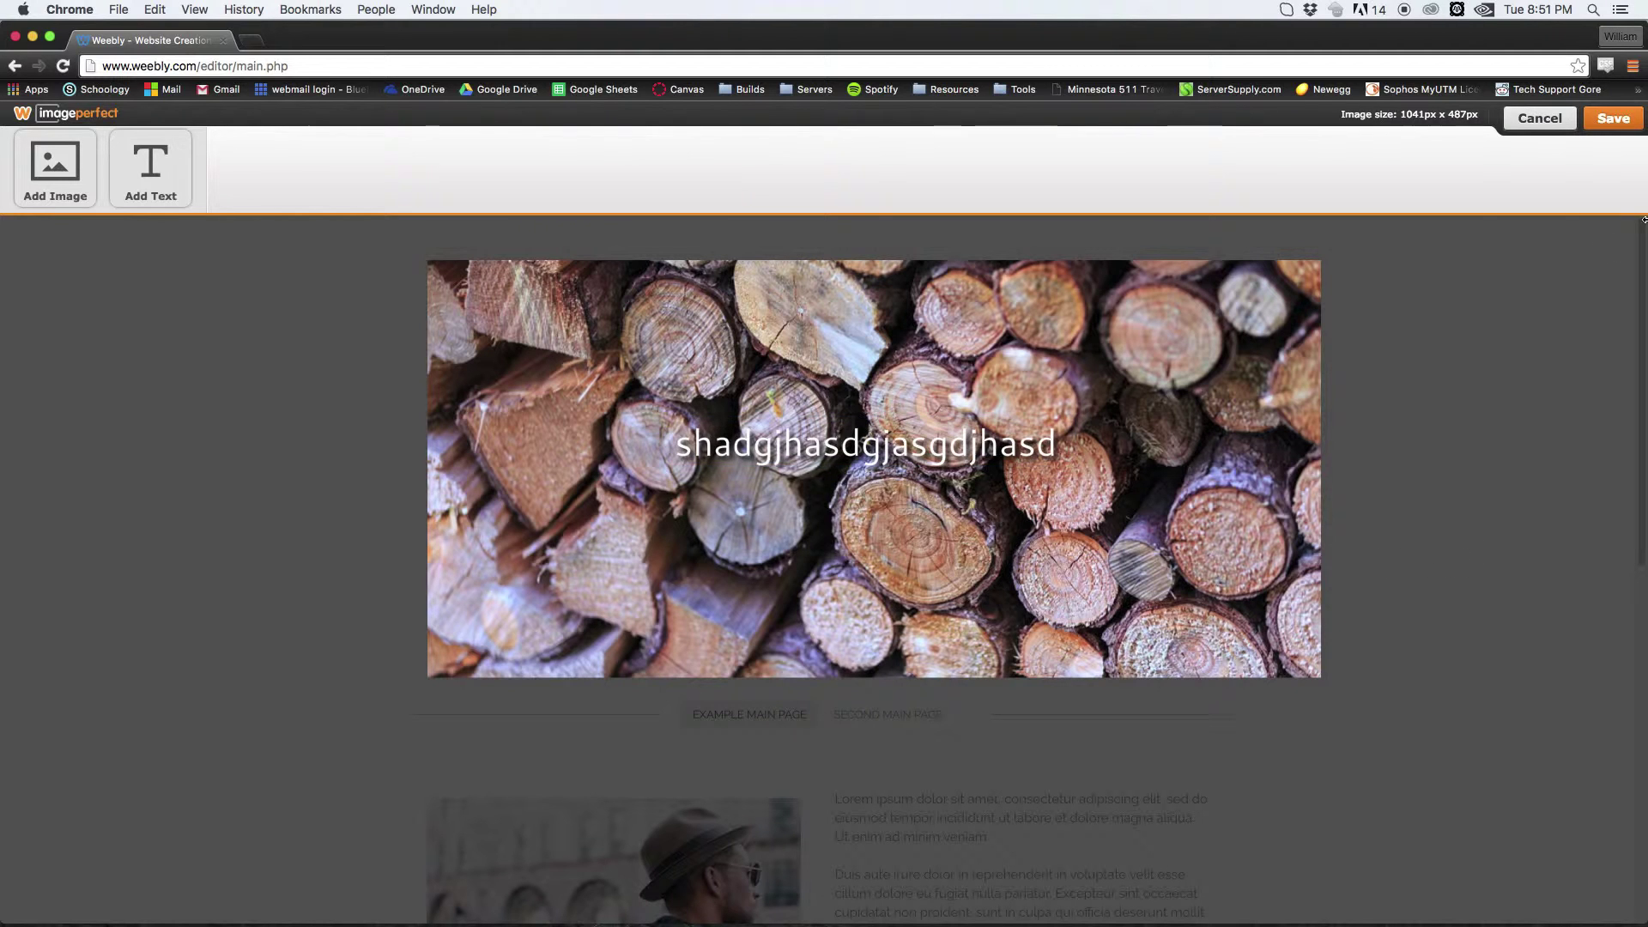
left_click(1527, 121)
left_click(818, 567)
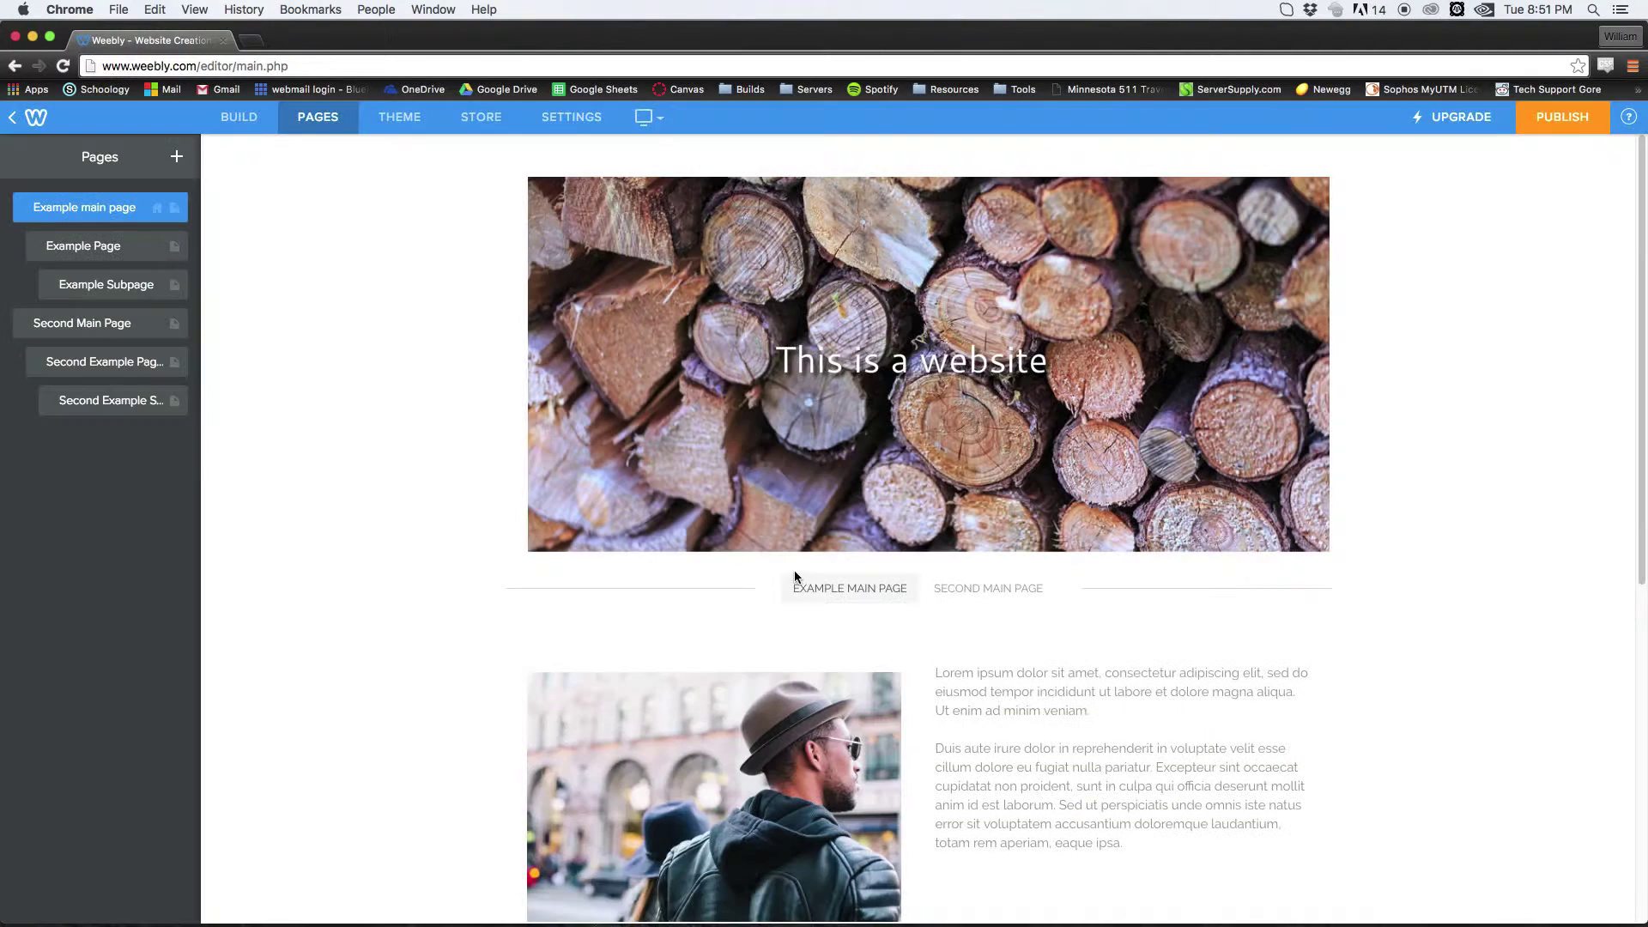
Set the header type of Example main page to Tall Header and try out editing its headline.
left_click(110, 211)
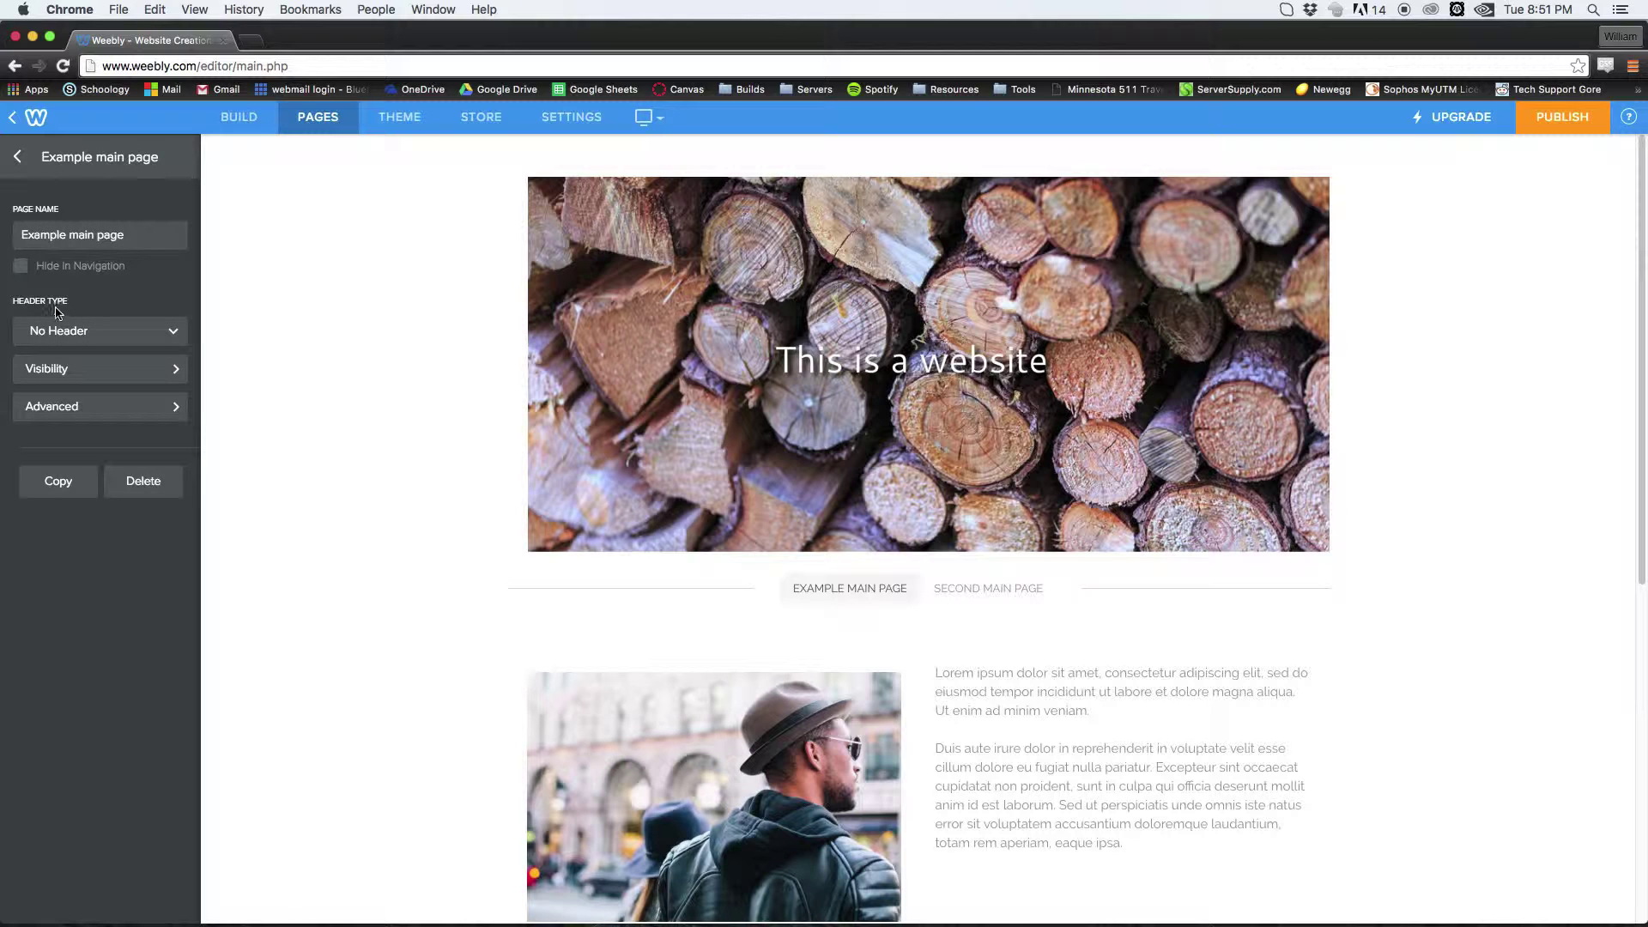
left_click(102, 331)
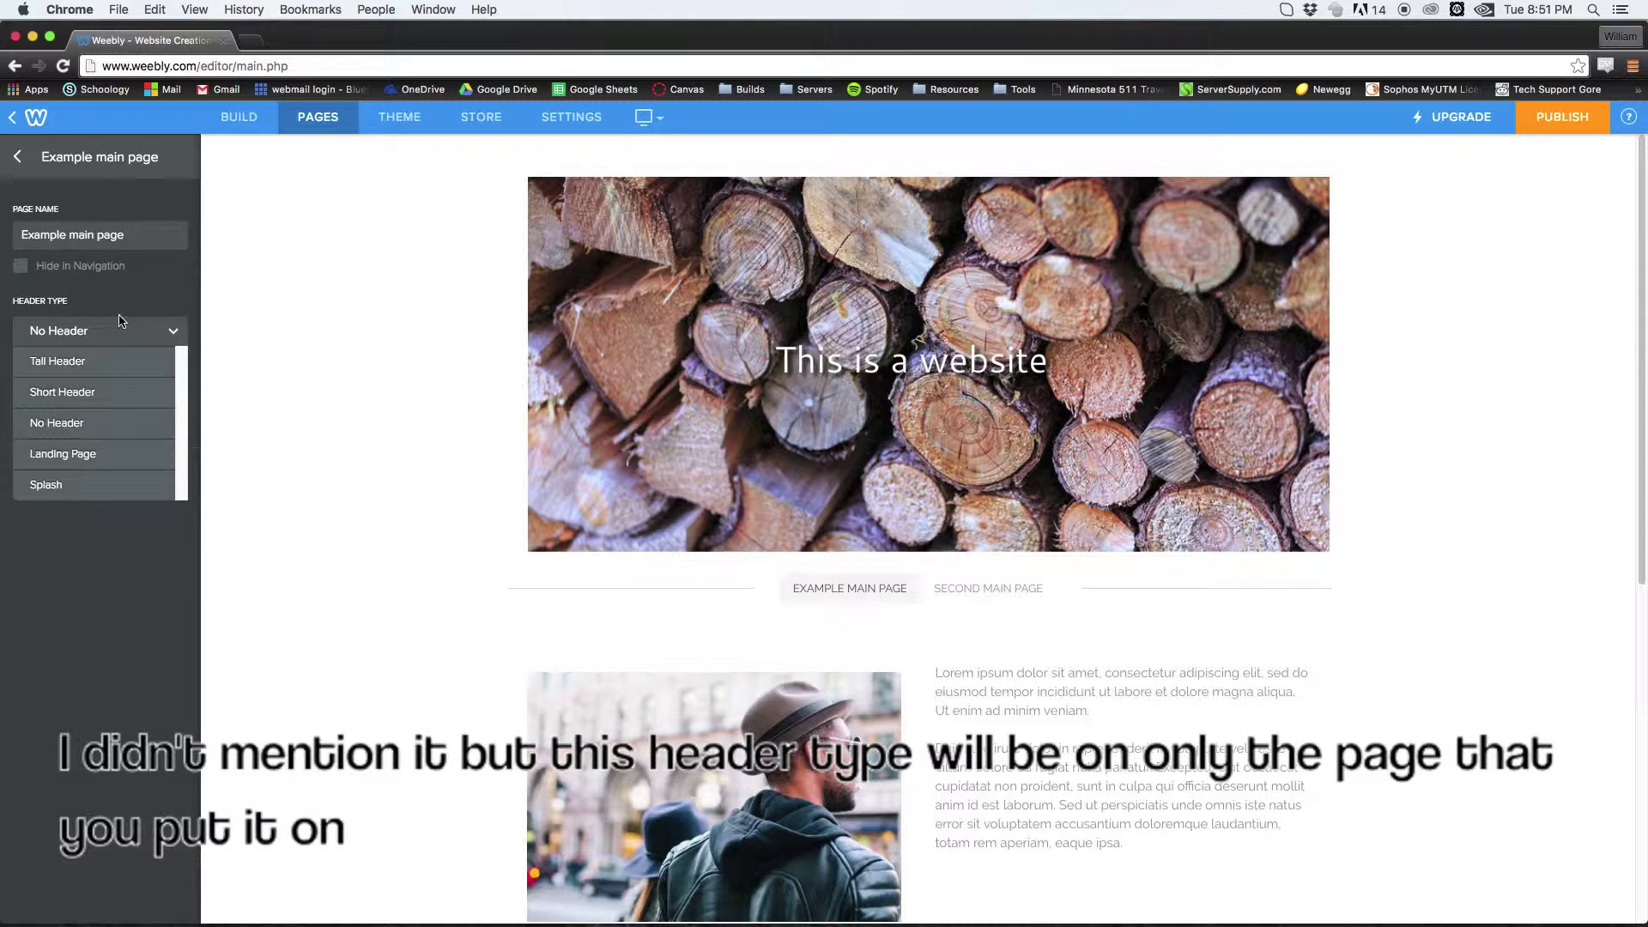
left_click(110, 364)
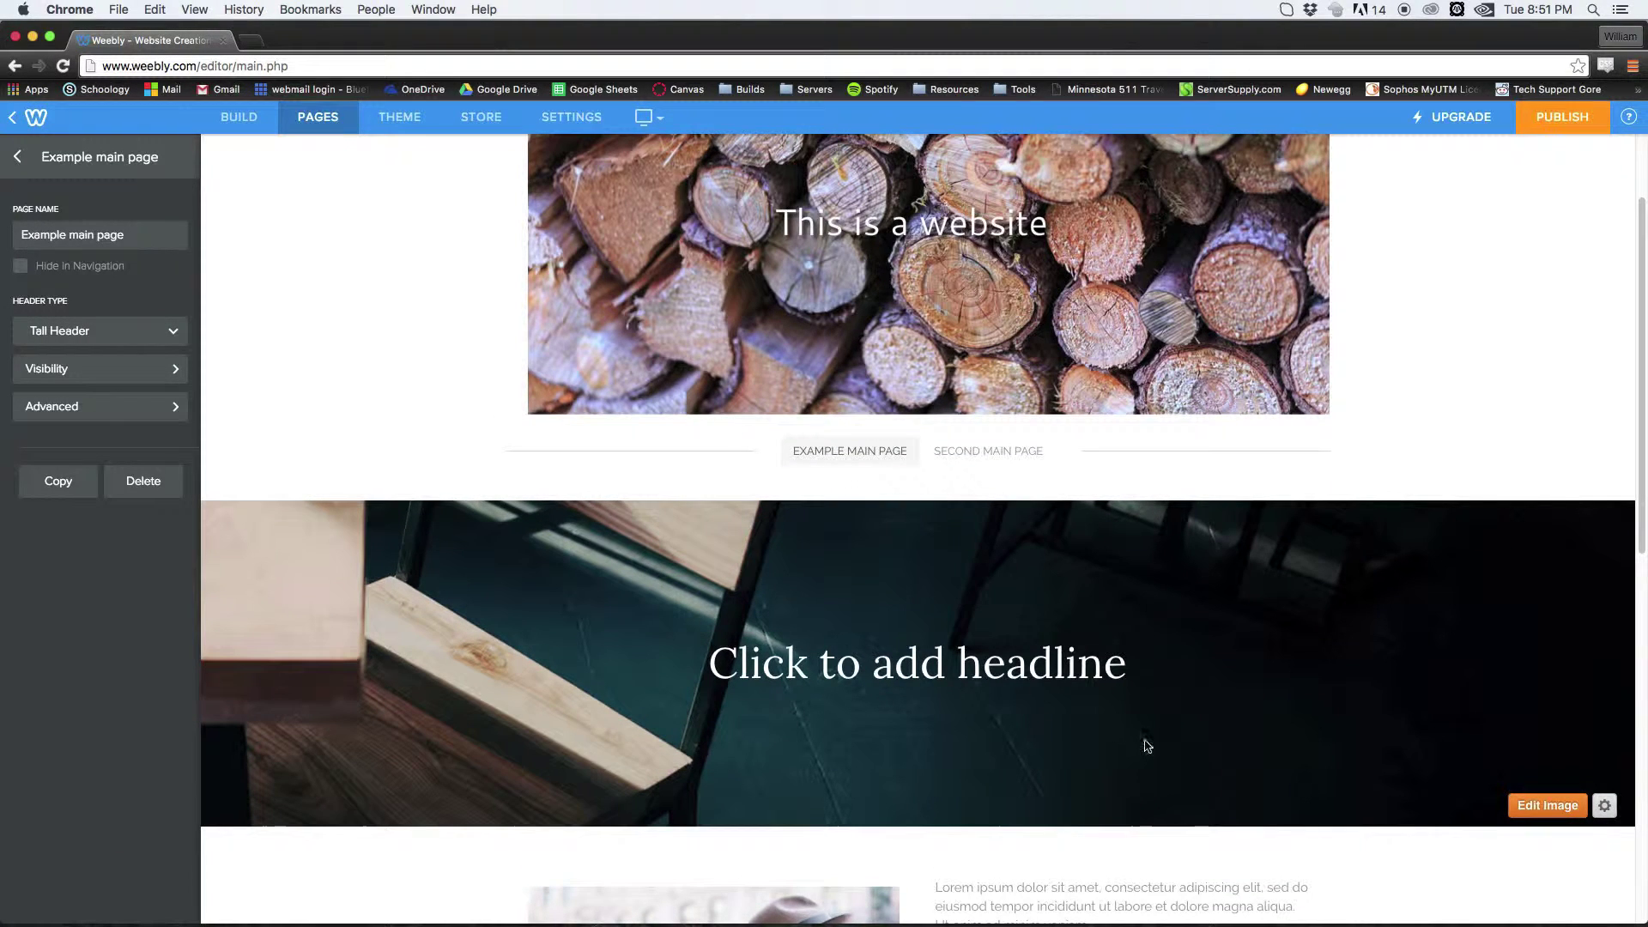
left_click(829, 672)
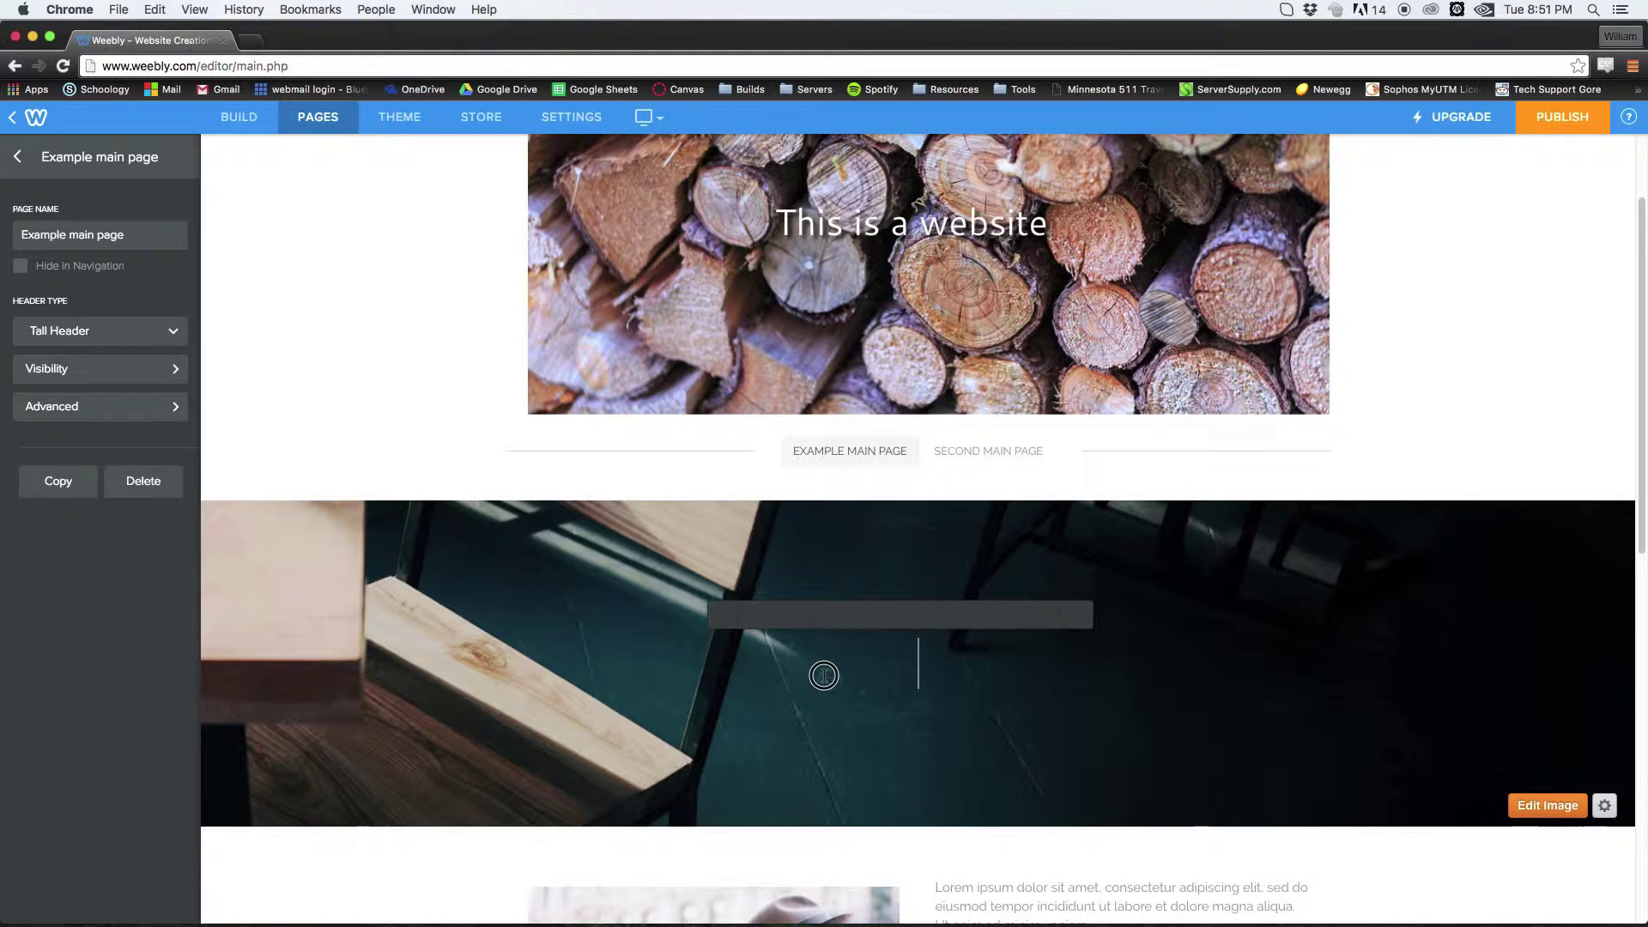
left_click(1236, 542)
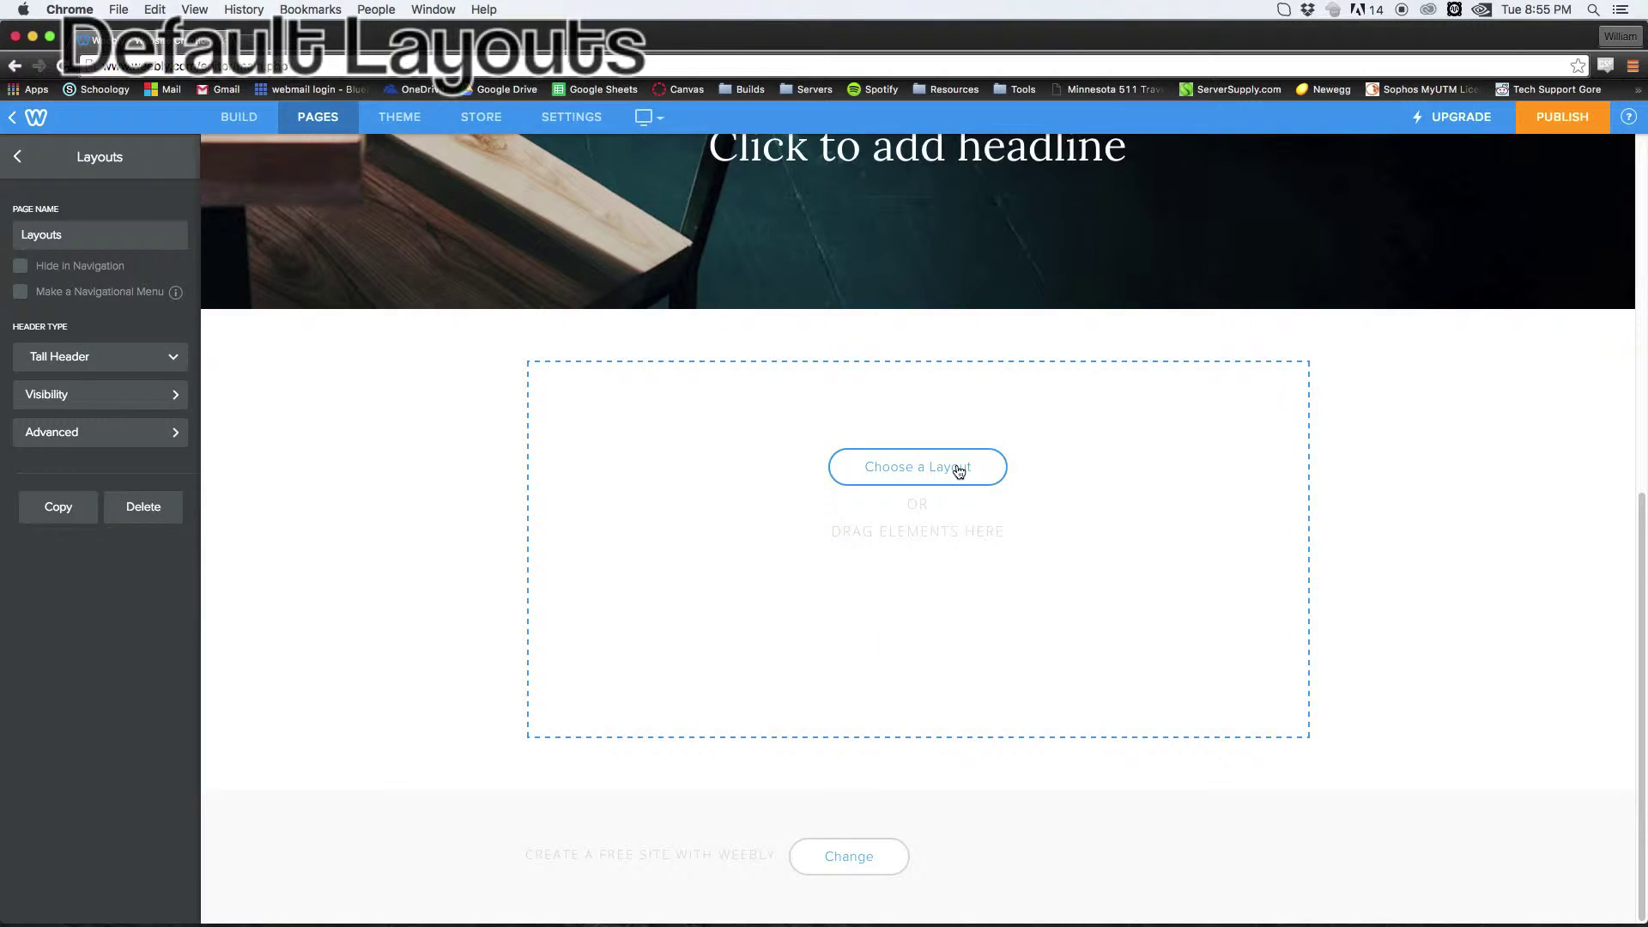
Browse the default layouts available for the empty Layouts page, including the Home, Contact and Portfolio categories.
scroll(956, 467, "up", 8)
scroll(901, 566, "down", 5)
scroll(901, 567, "down", 3)
left_click(935, 467)
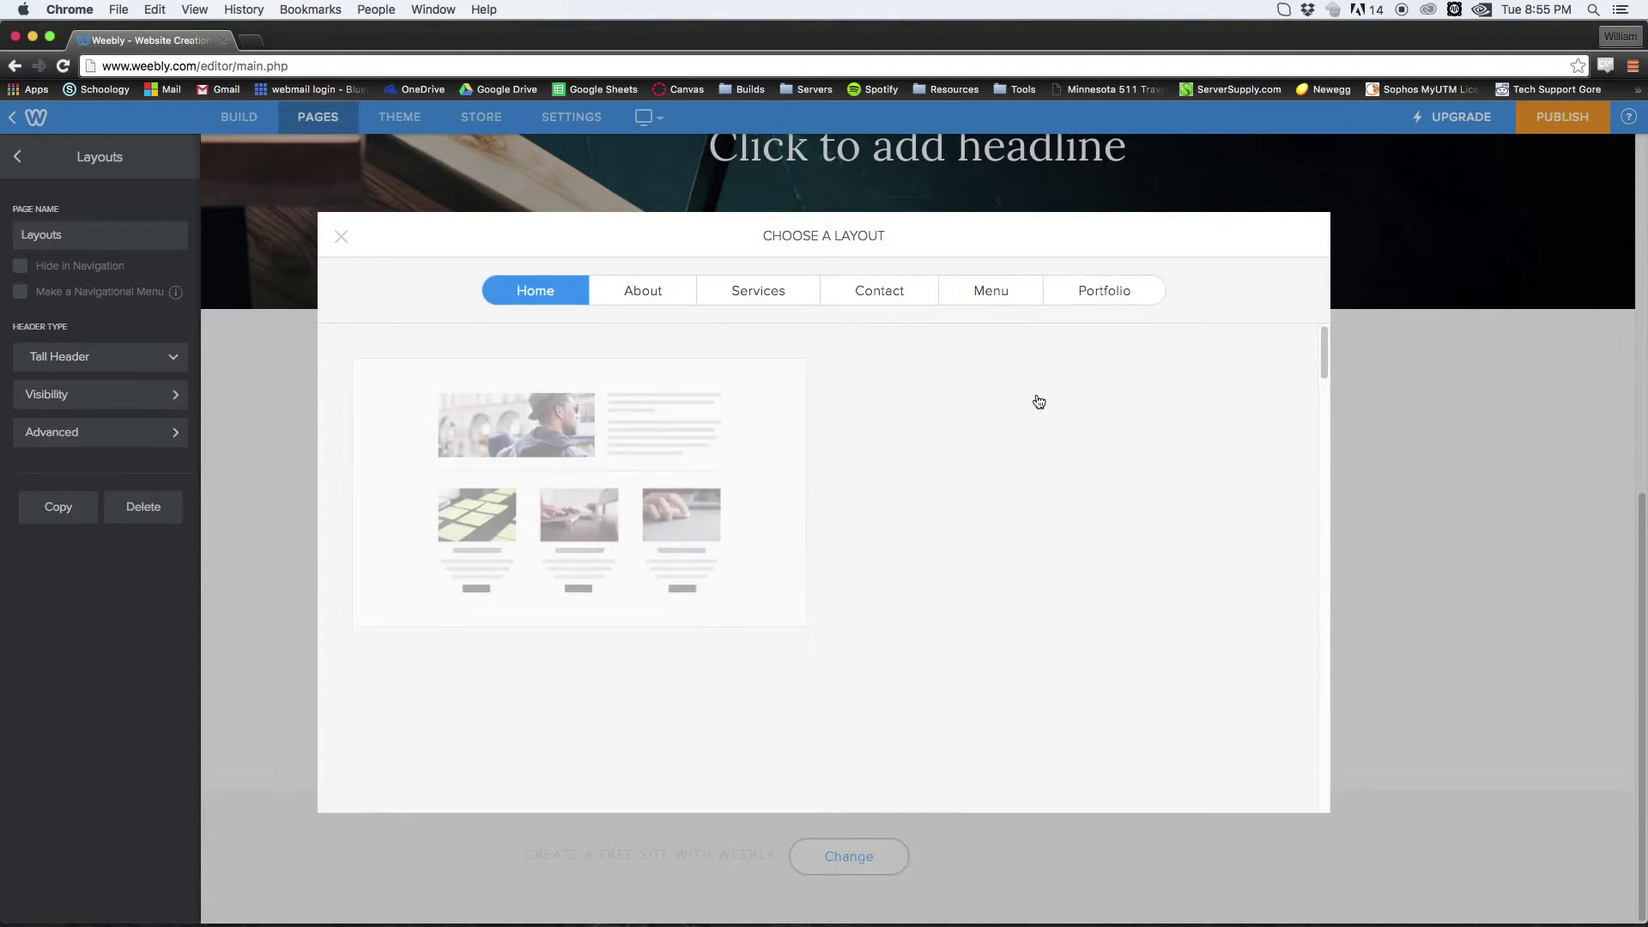
scroll(960, 482, "down", 6)
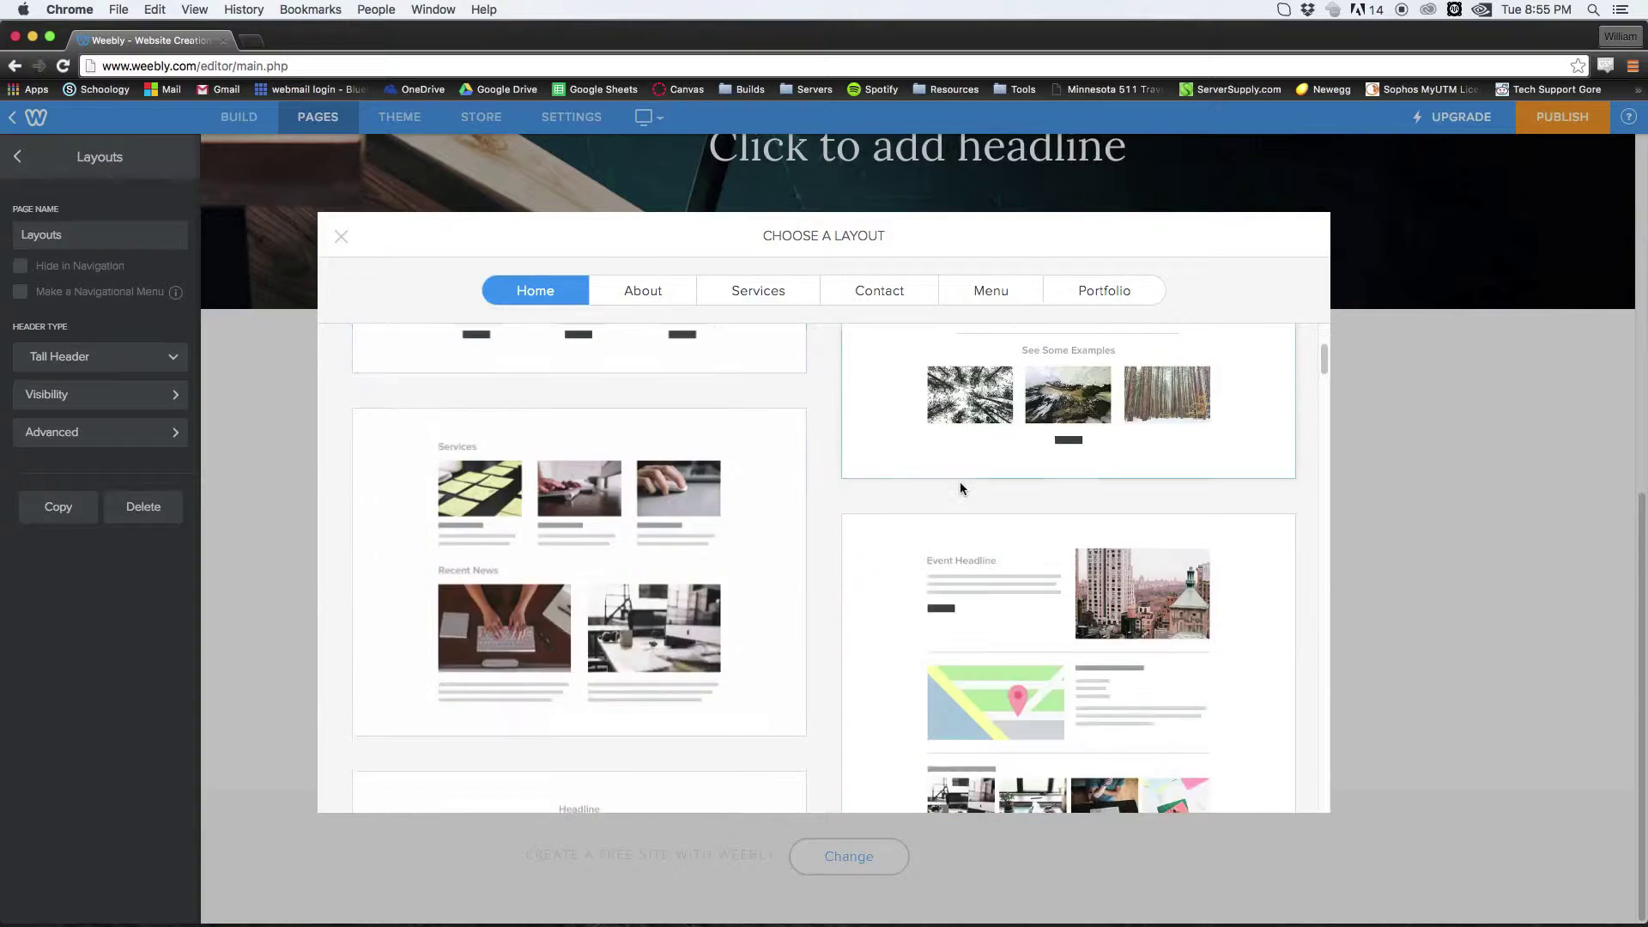
scroll(960, 487, "down", 5)
scroll(959, 488, "up", 15)
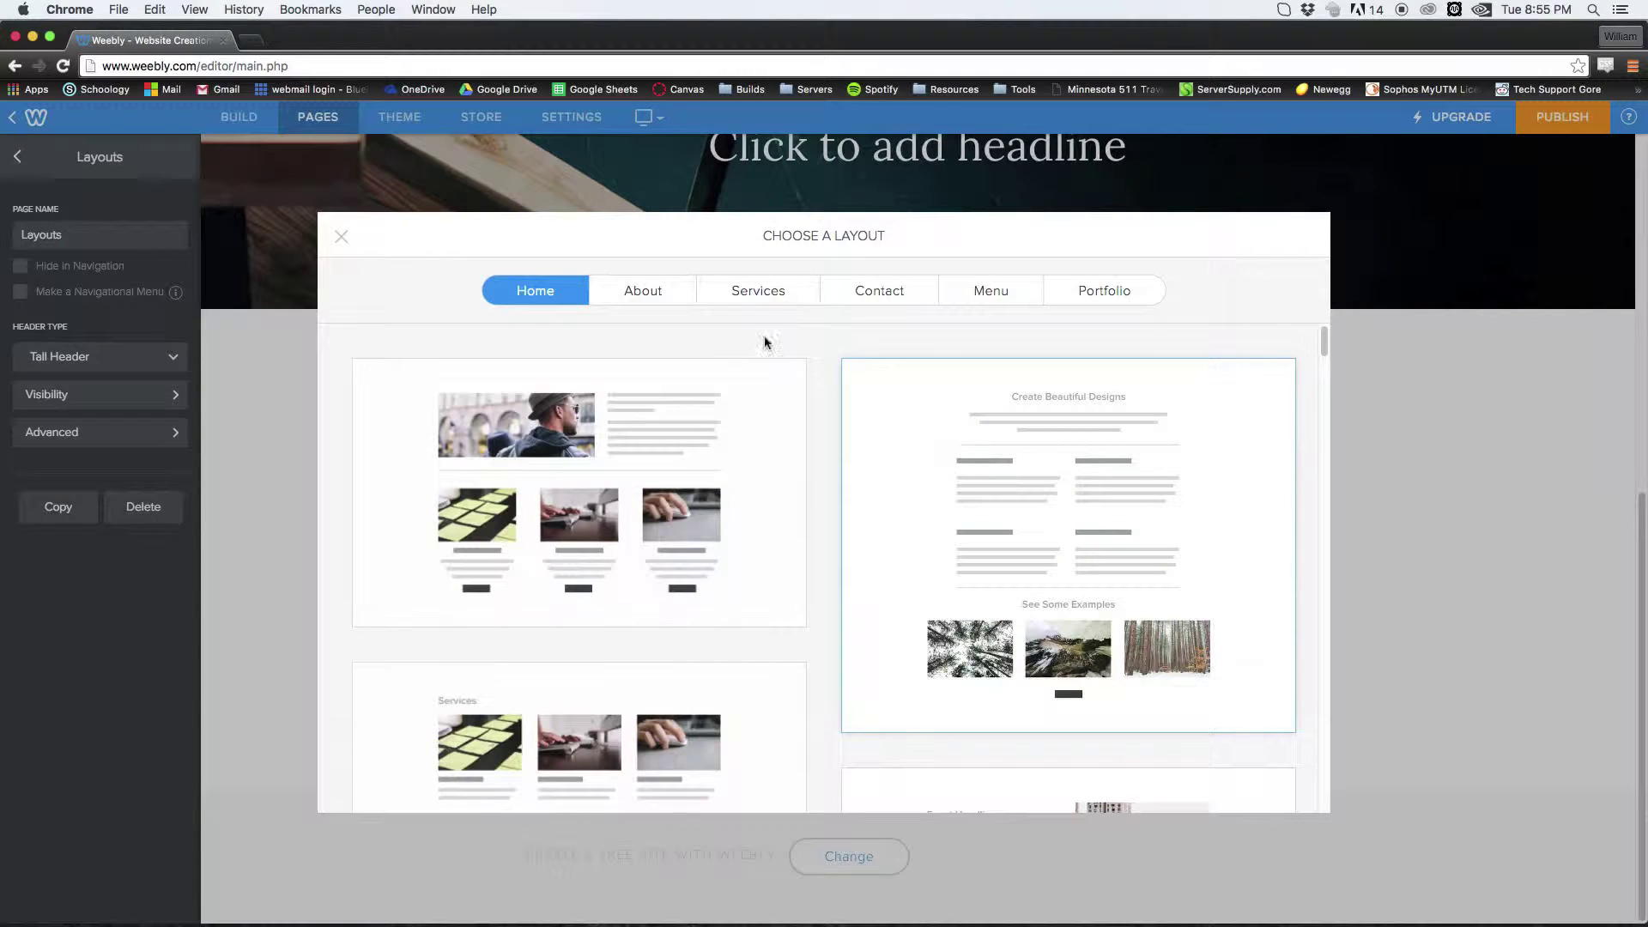
left_click(879, 291)
left_click(1105, 291)
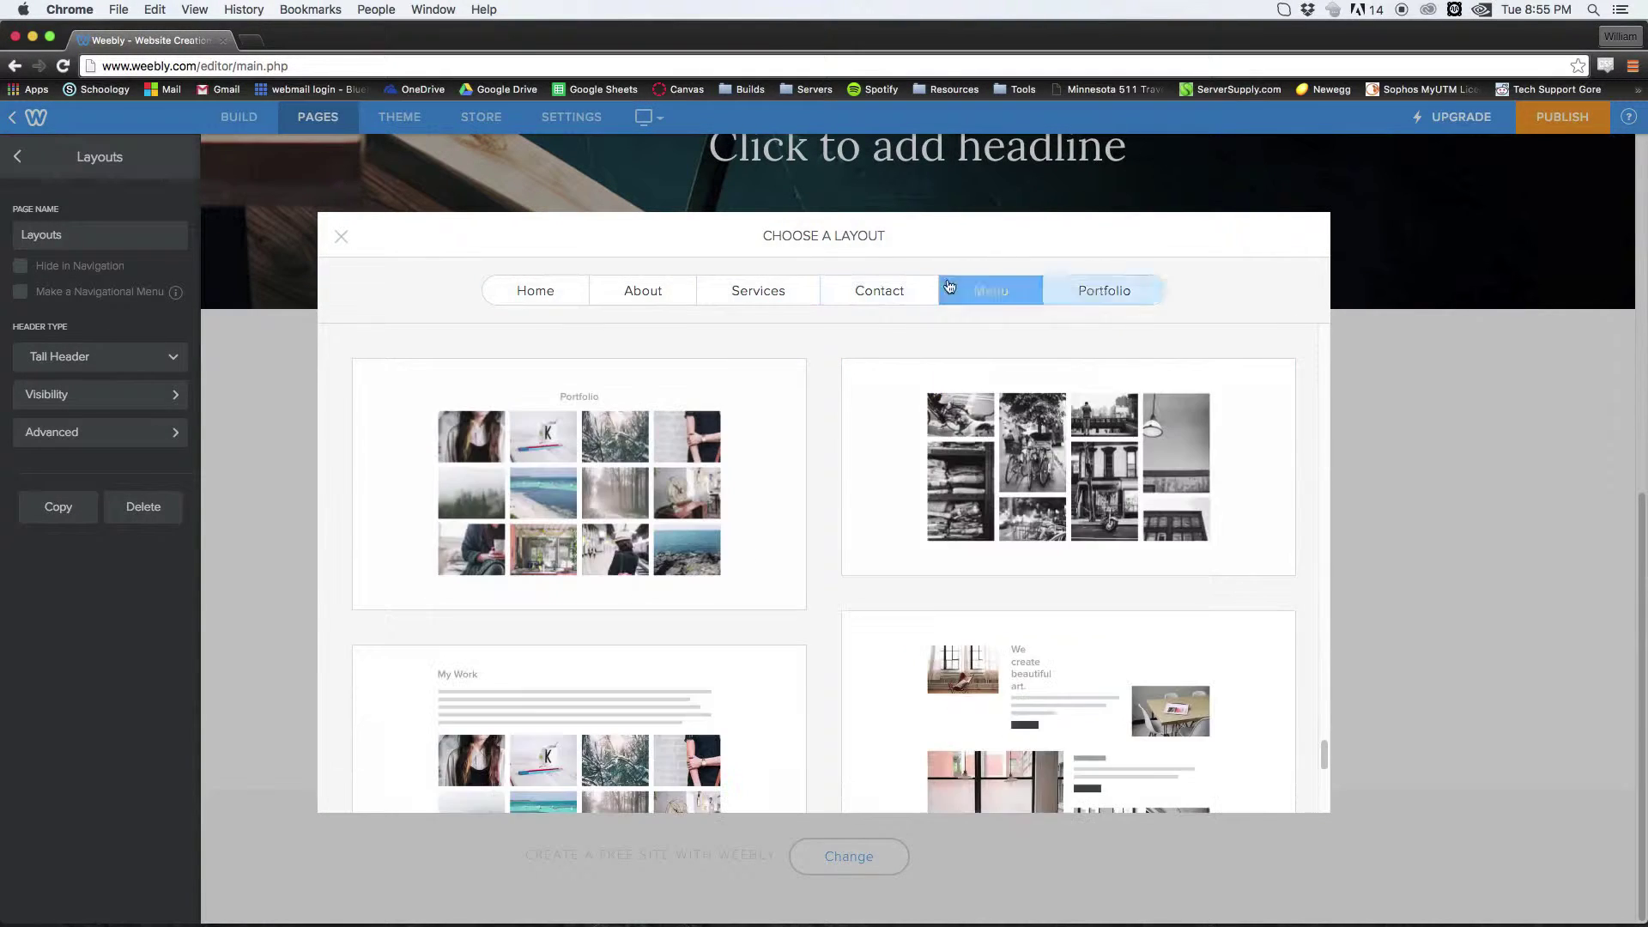
Apply the first Home layout, with a large photo beside text above three skill columns, and keep it.
left_click(534, 292)
left_click(628, 499)
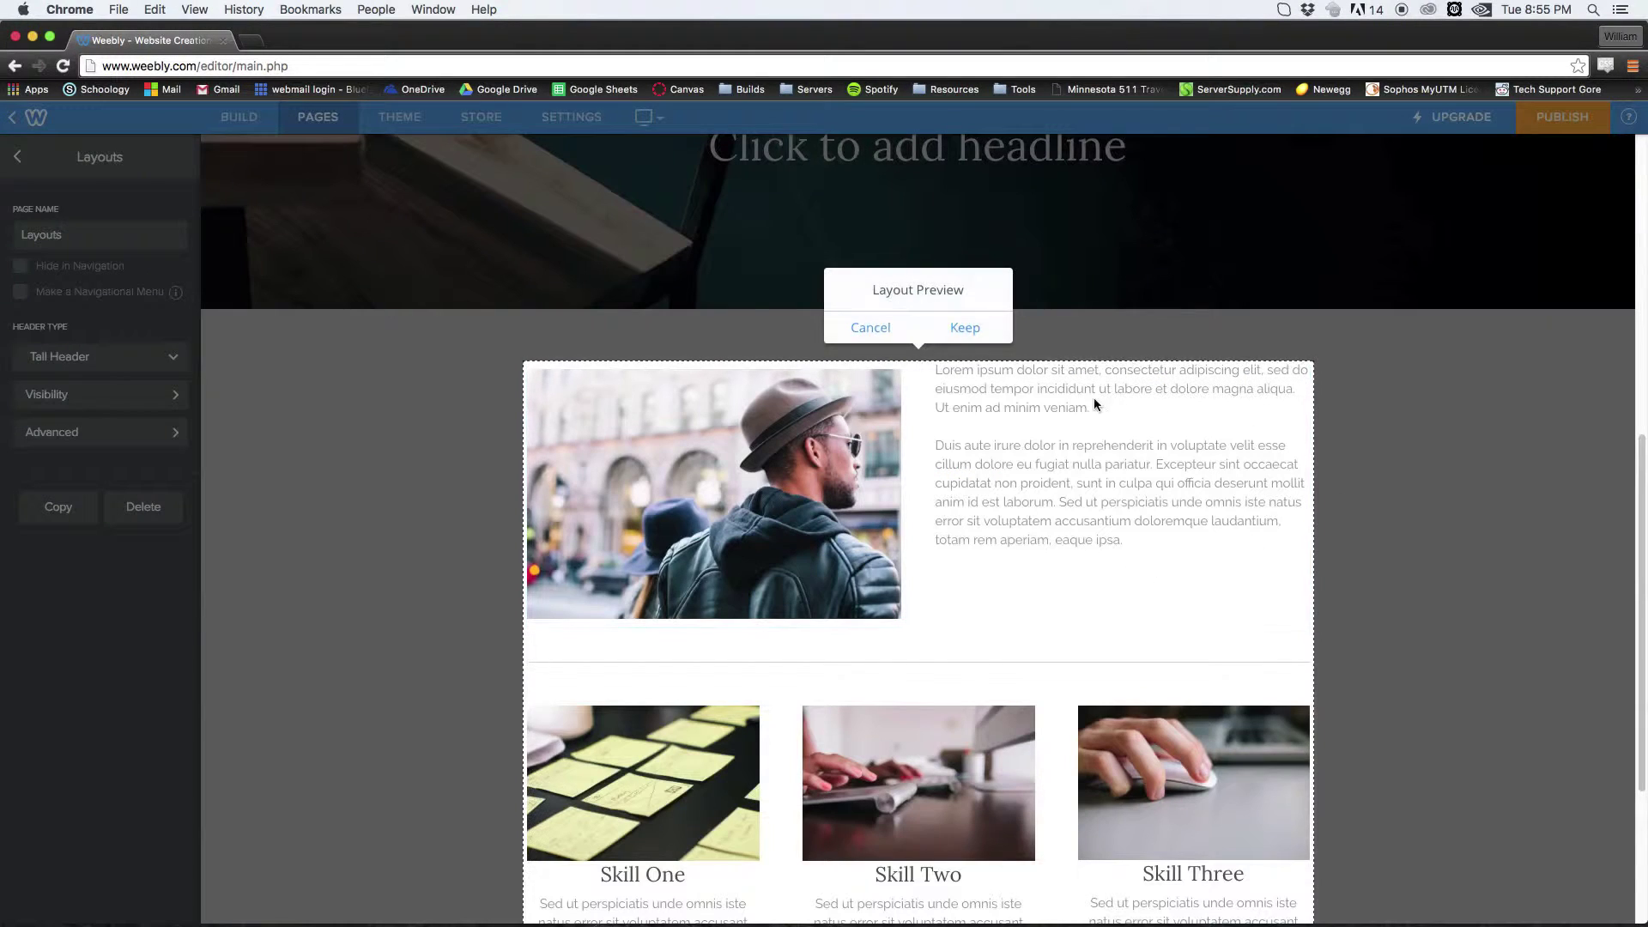
left_click(960, 331)
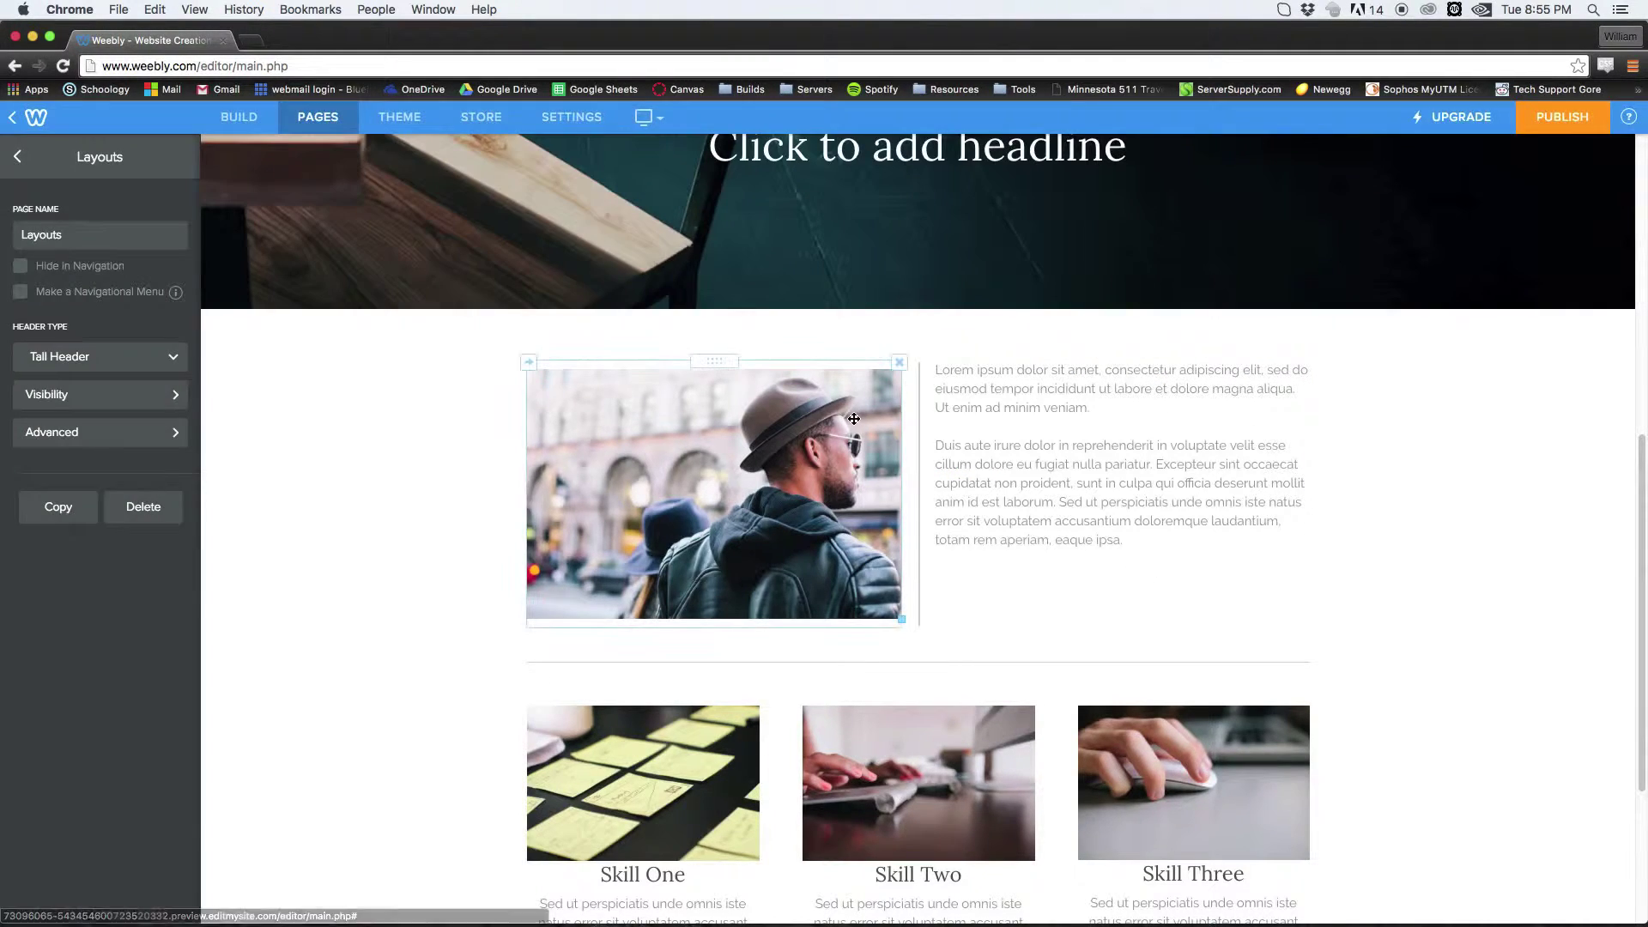
scroll(964, 515, "down", 5)
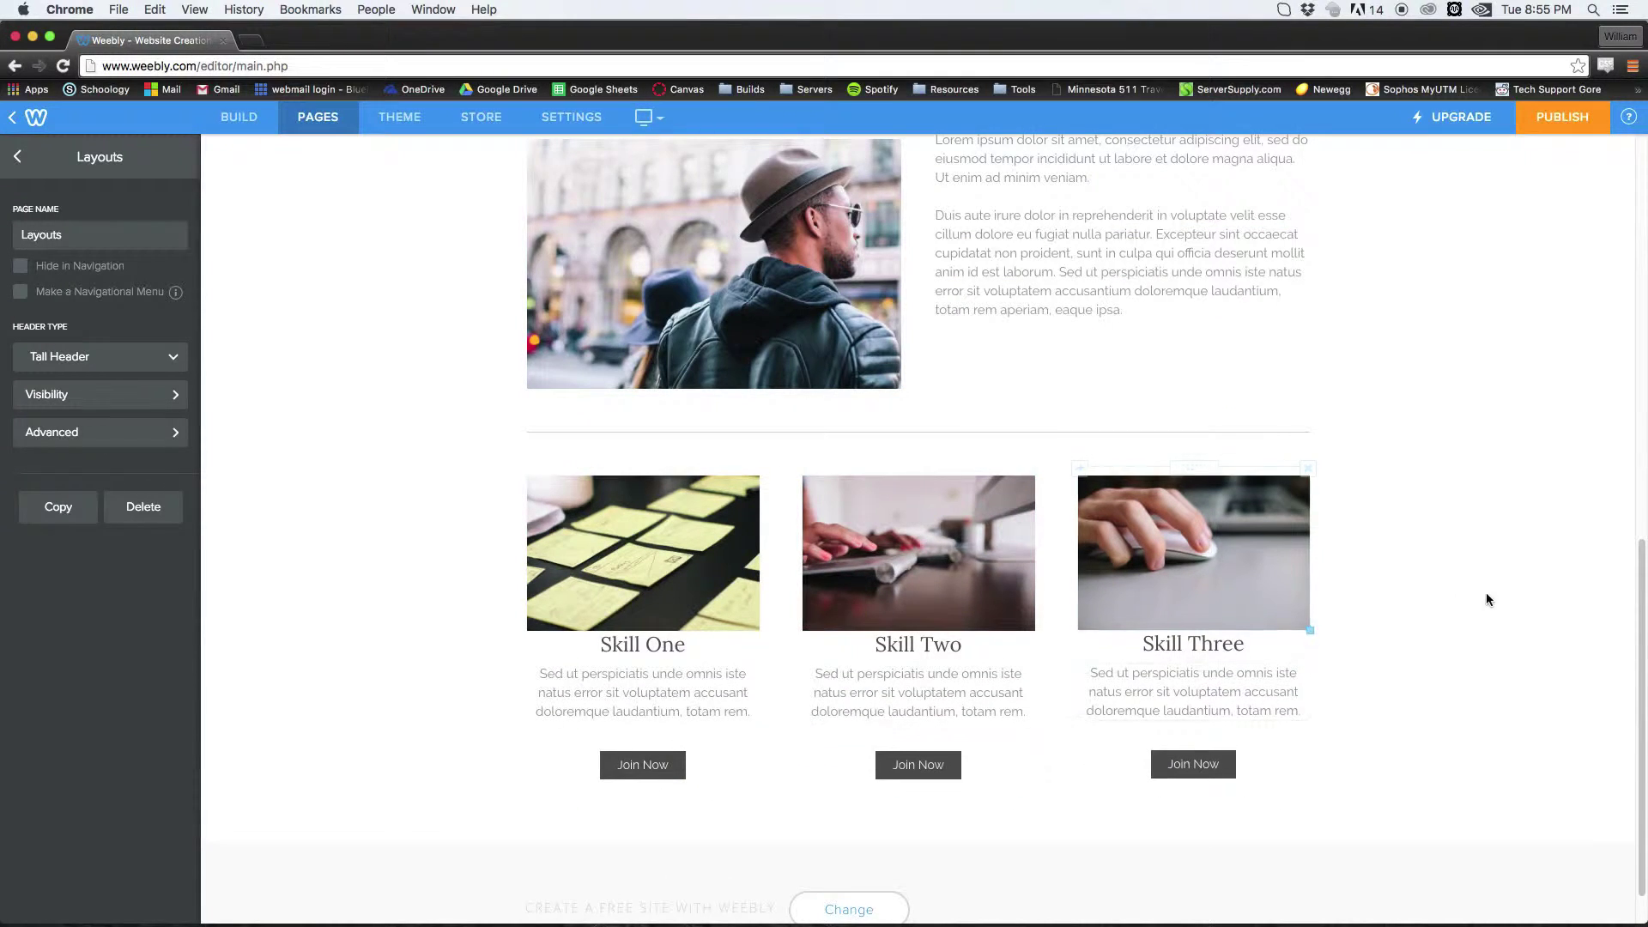
scroll(1486, 596, "down", 1)
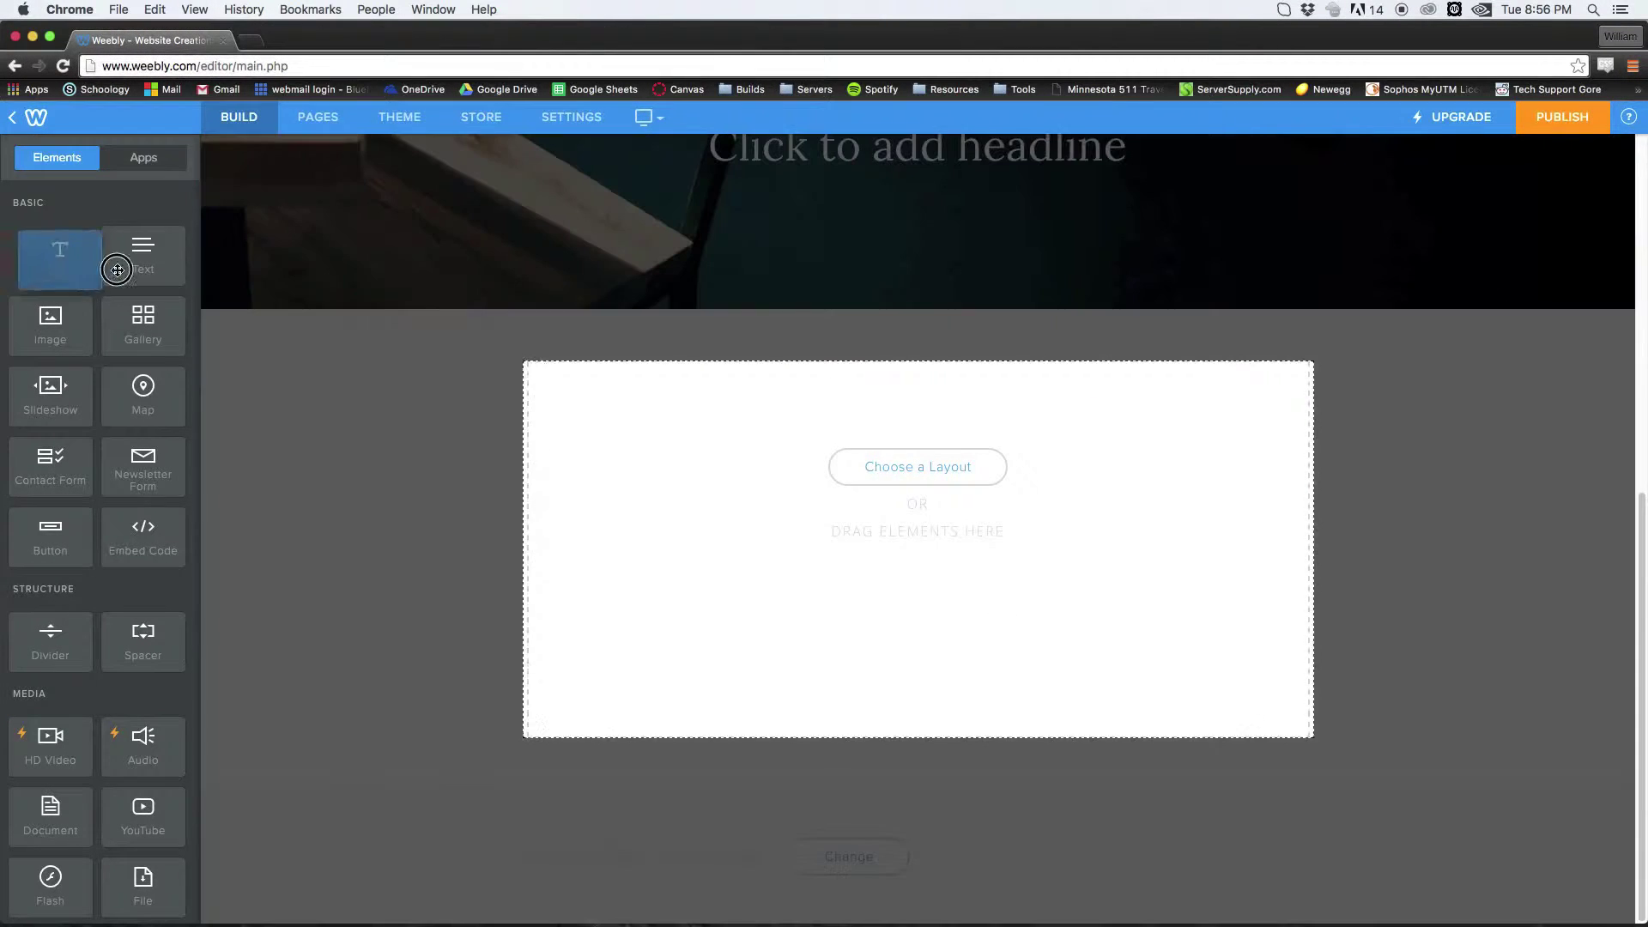
Add a Title element to the empty content area and a Text element directly beneath it.
left_click_drag(50, 253, 949, 397)
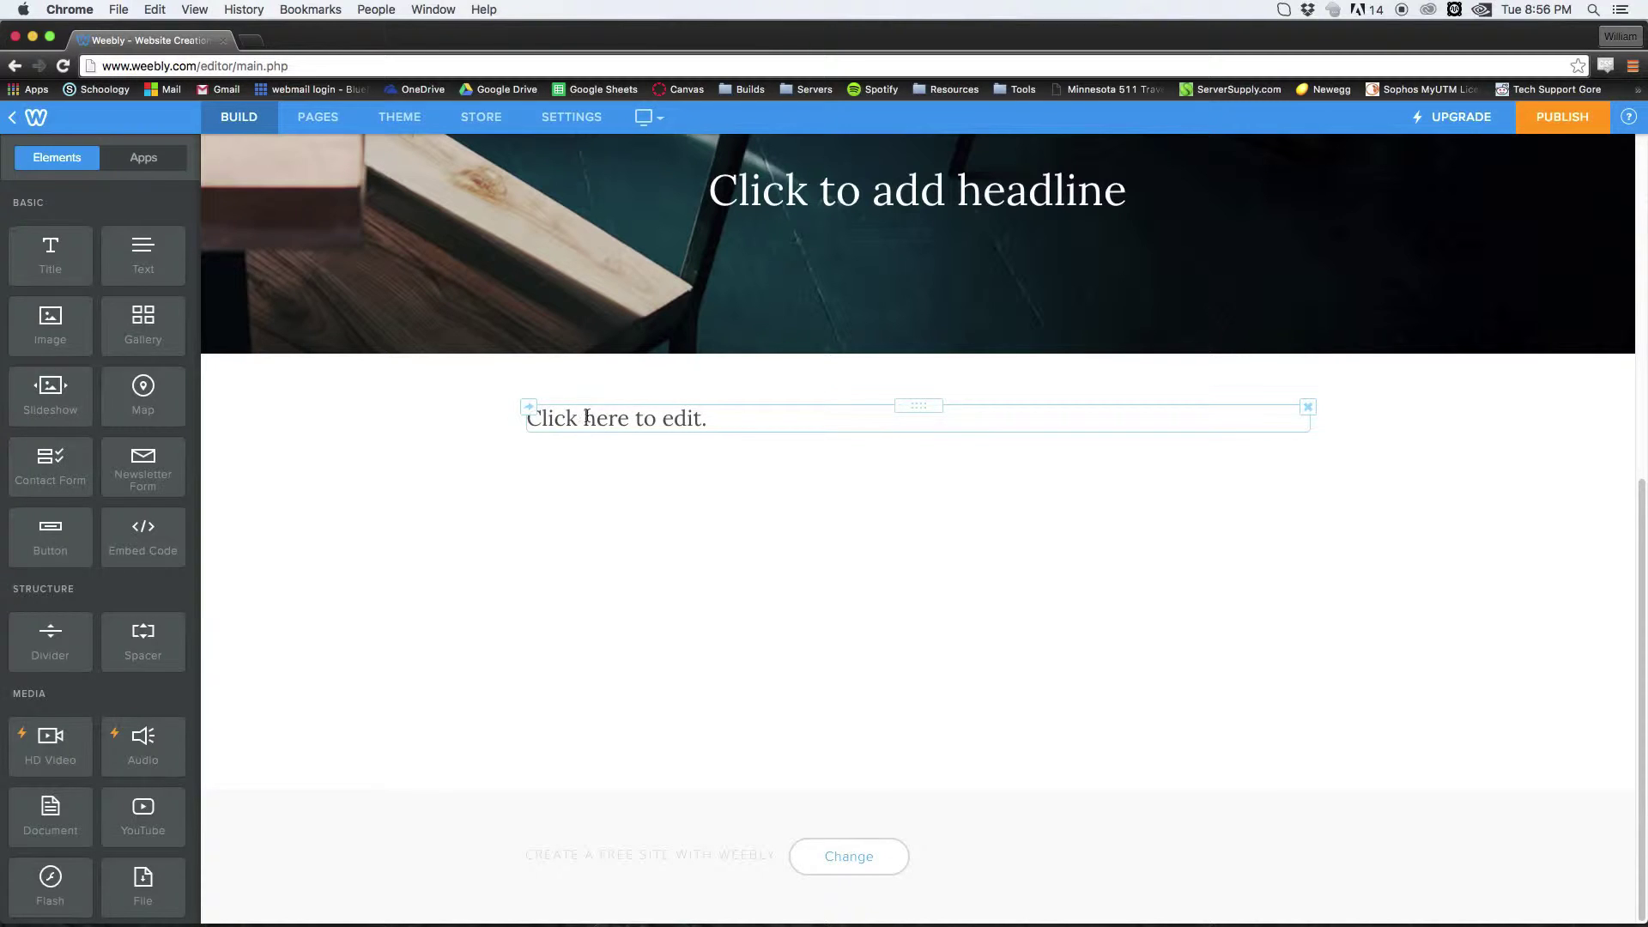
left_click_drag(153, 258, 700, 476)
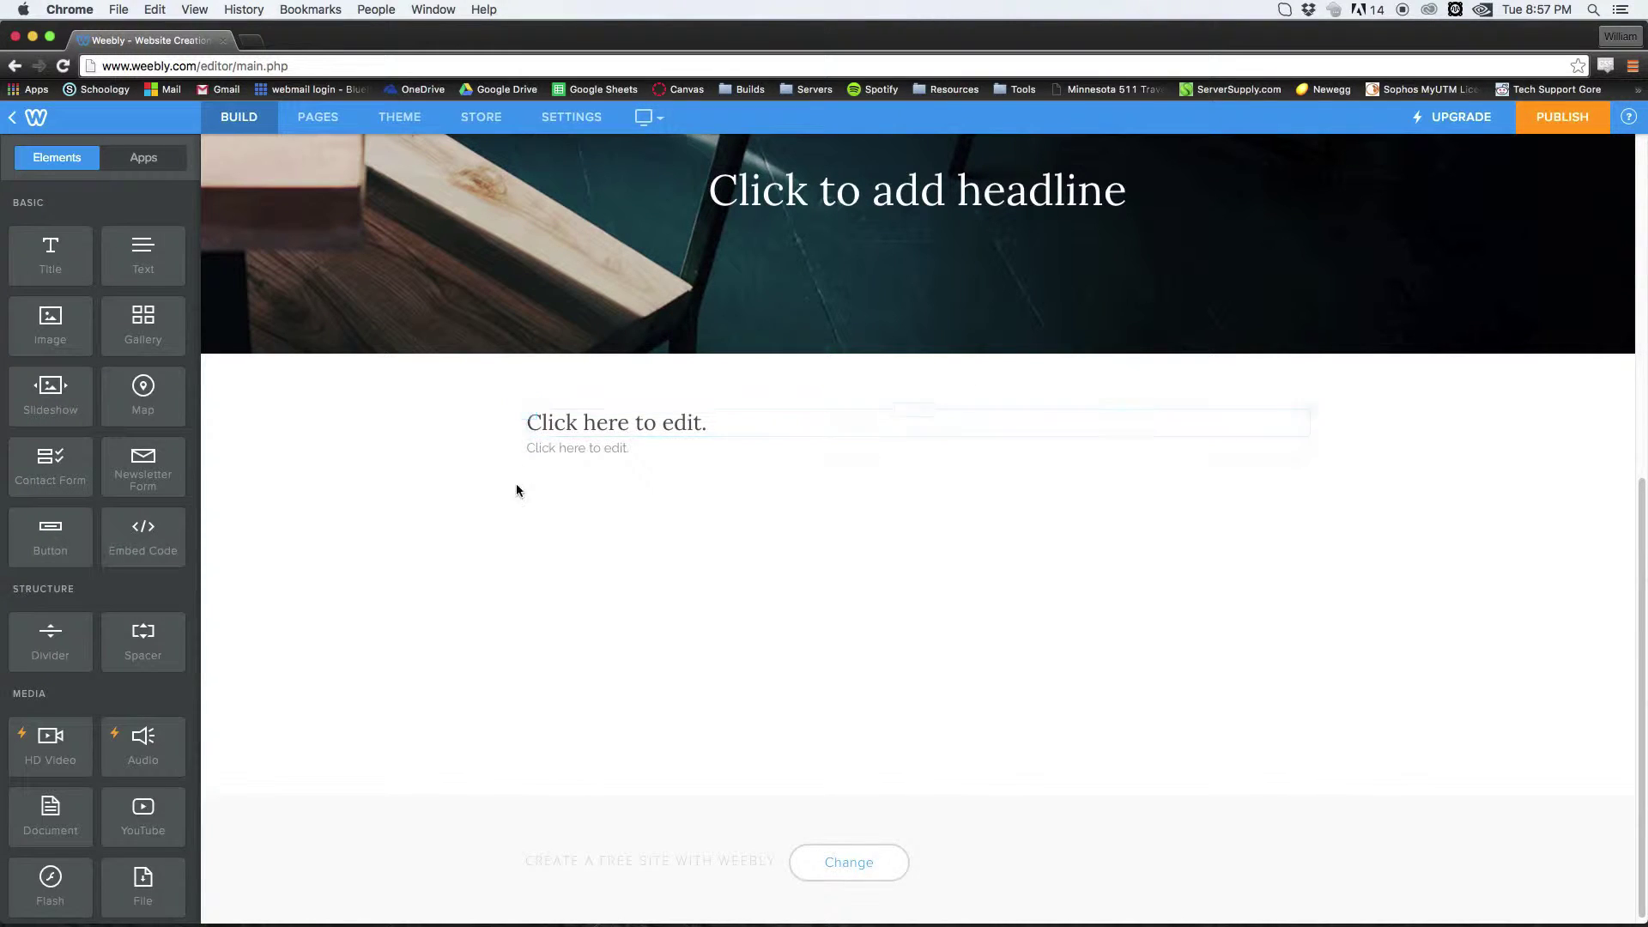
scroll(420, 618, "up", 5)
scroll(515, 549, "down", 5)
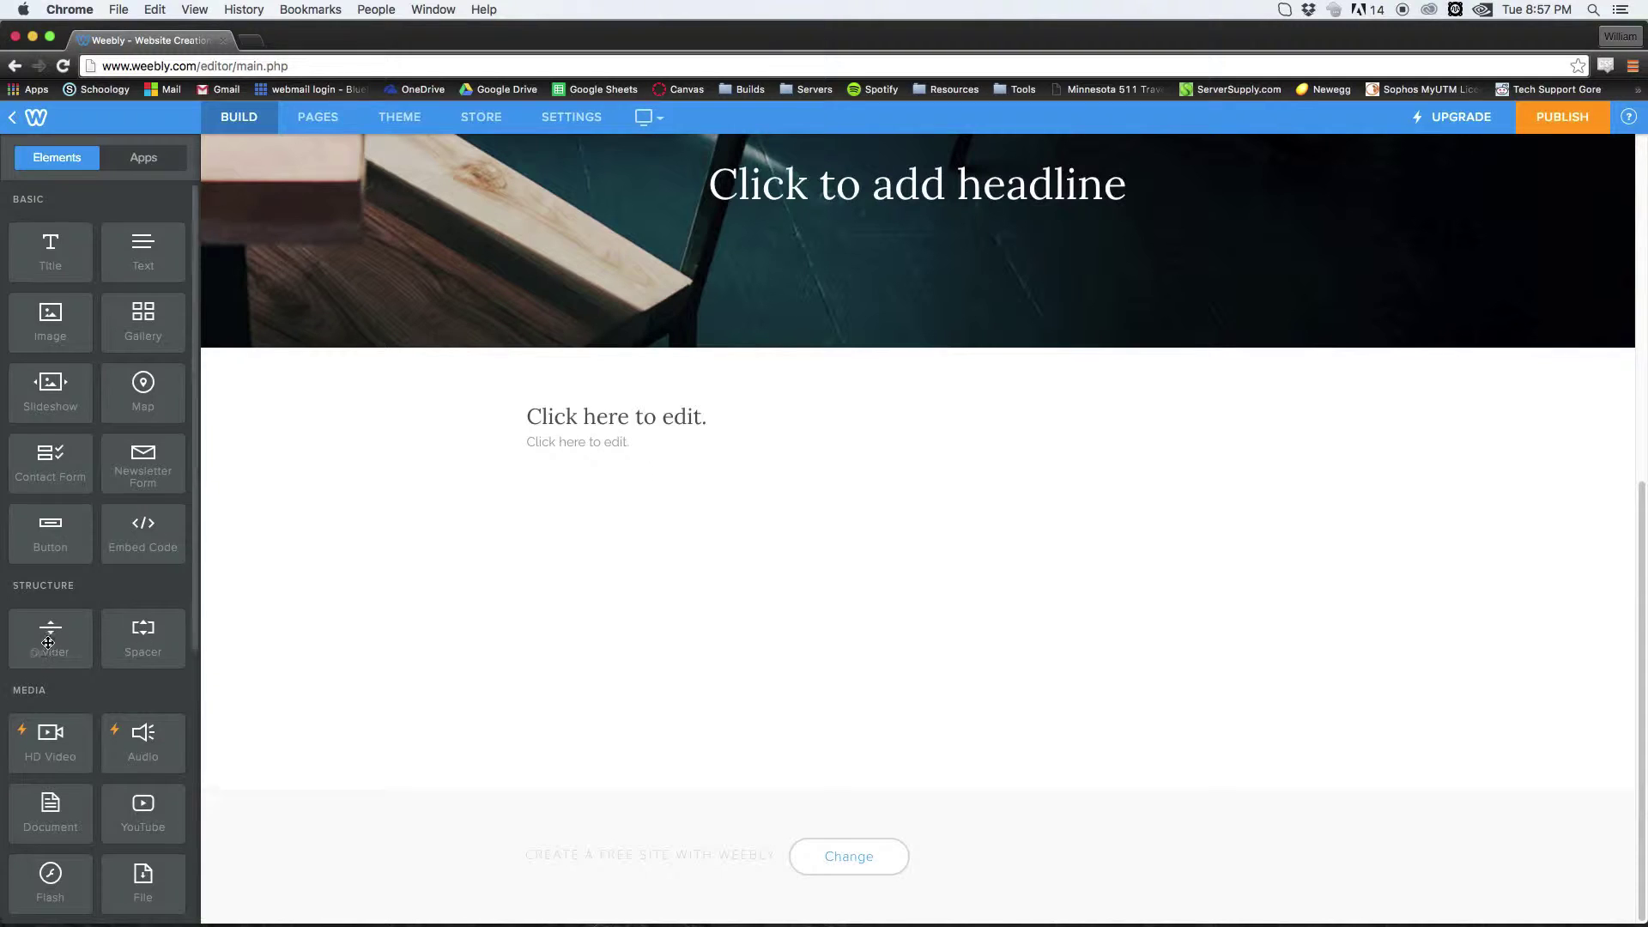
Insert a Divider between the title and the text, keeping its default settings.
scroll(43, 637, "down", 2)
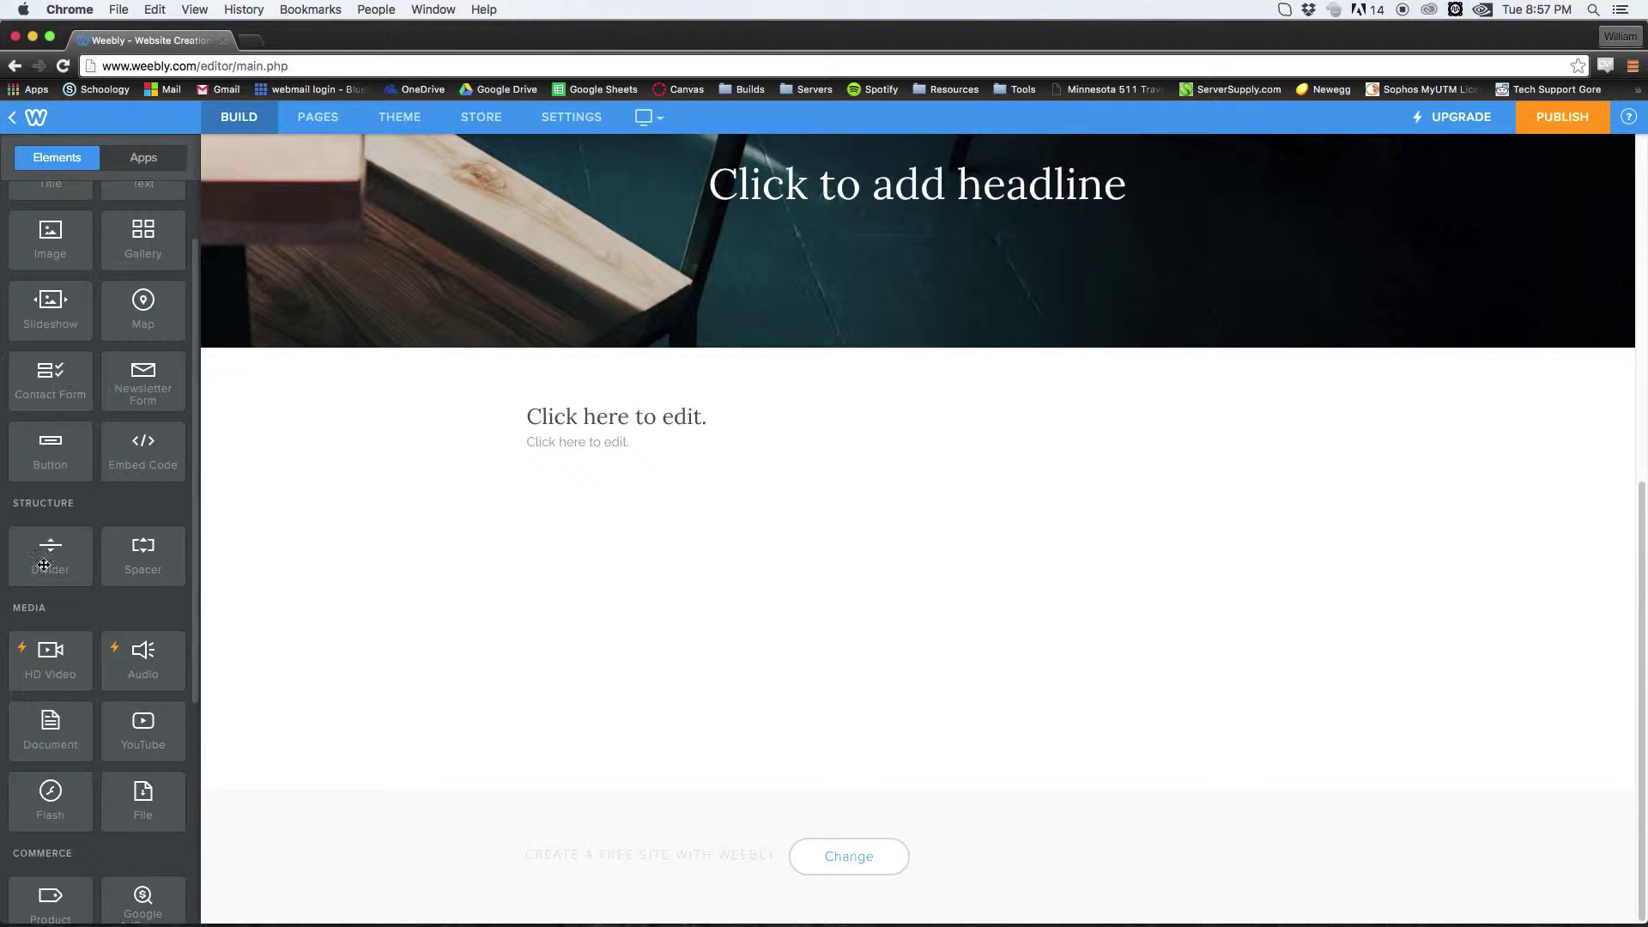
left_click_drag(42, 574, 662, 435)
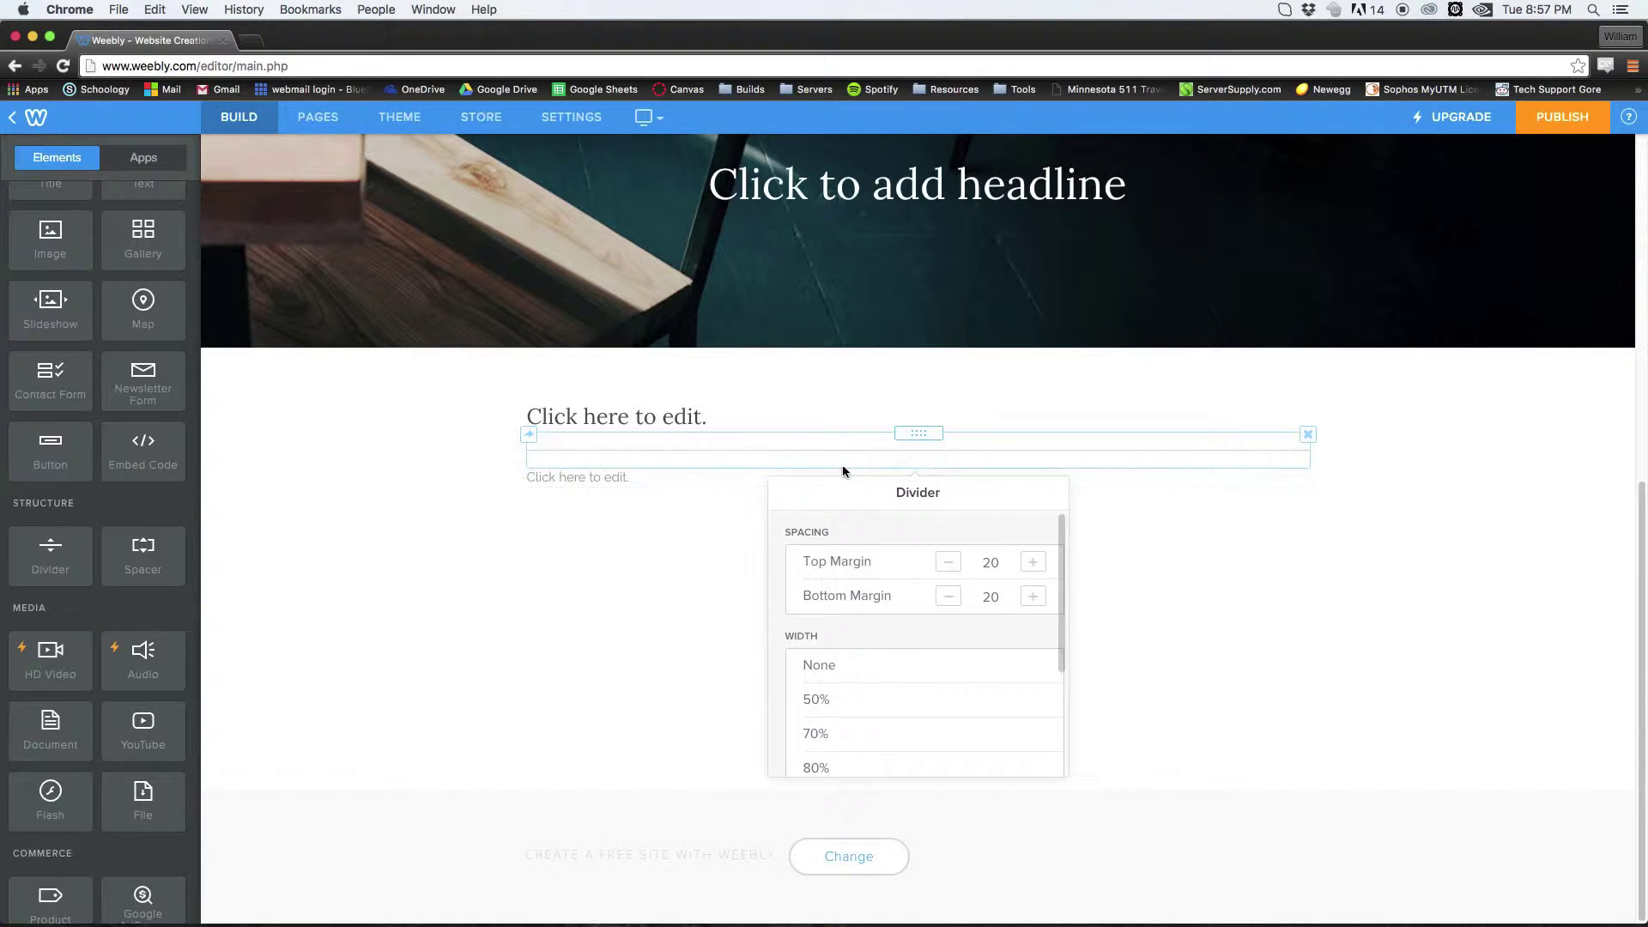
left_click(1424, 486)
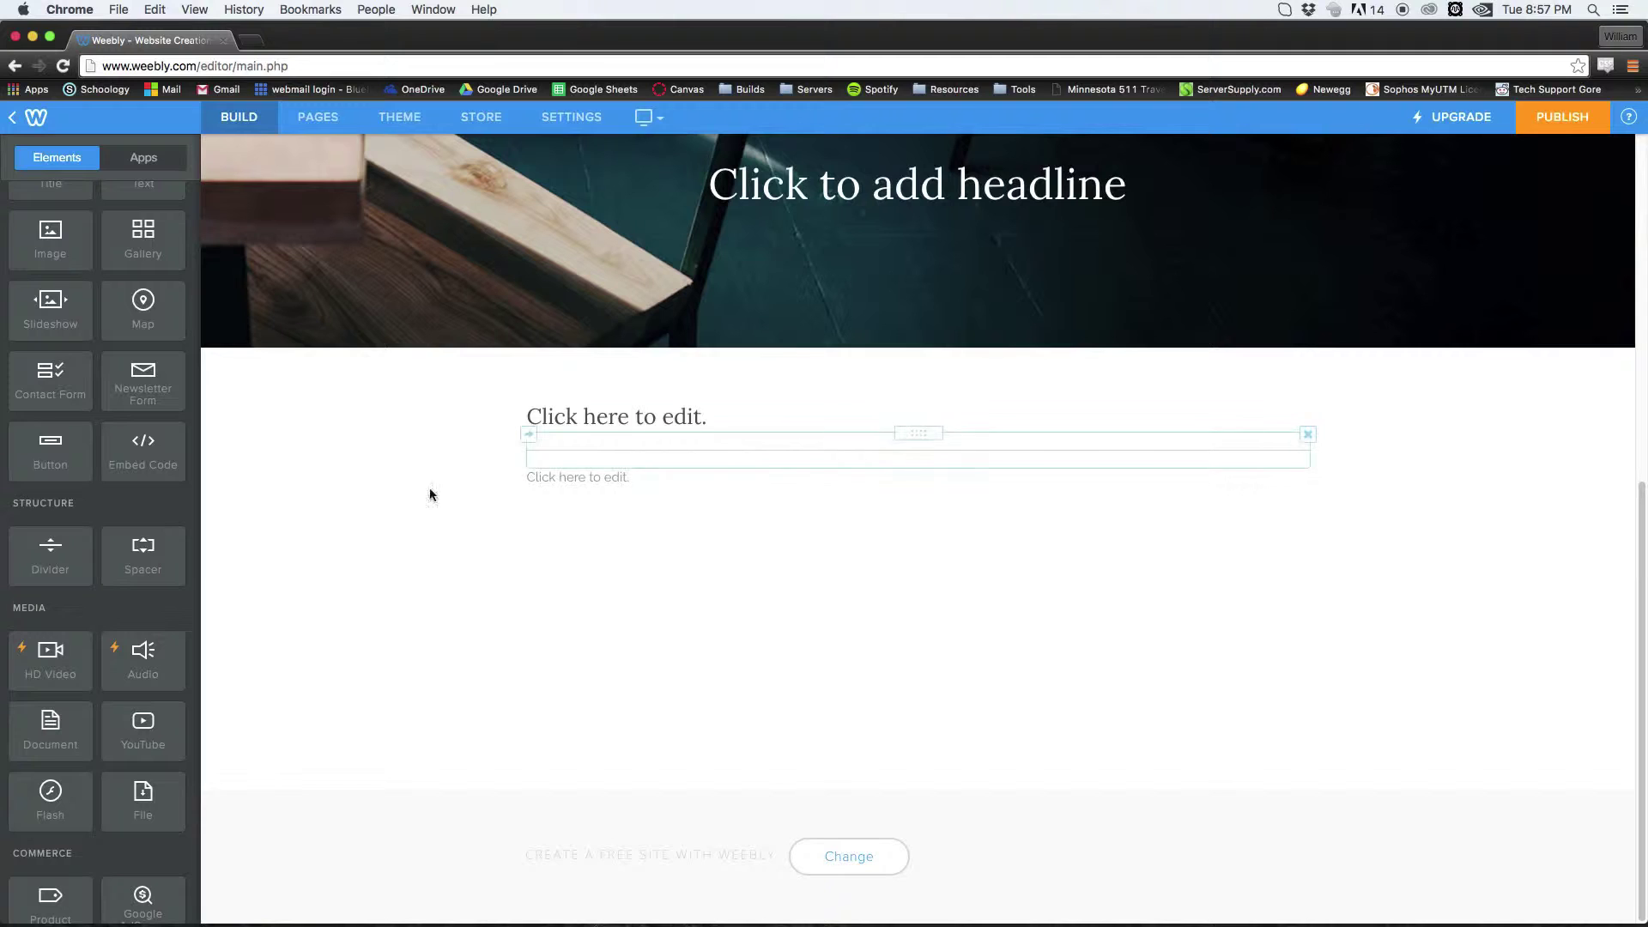
Place a Spacer to the left of the text below the divider and narrow the spacer's column.
left_click_drag(159, 562, 535, 473)
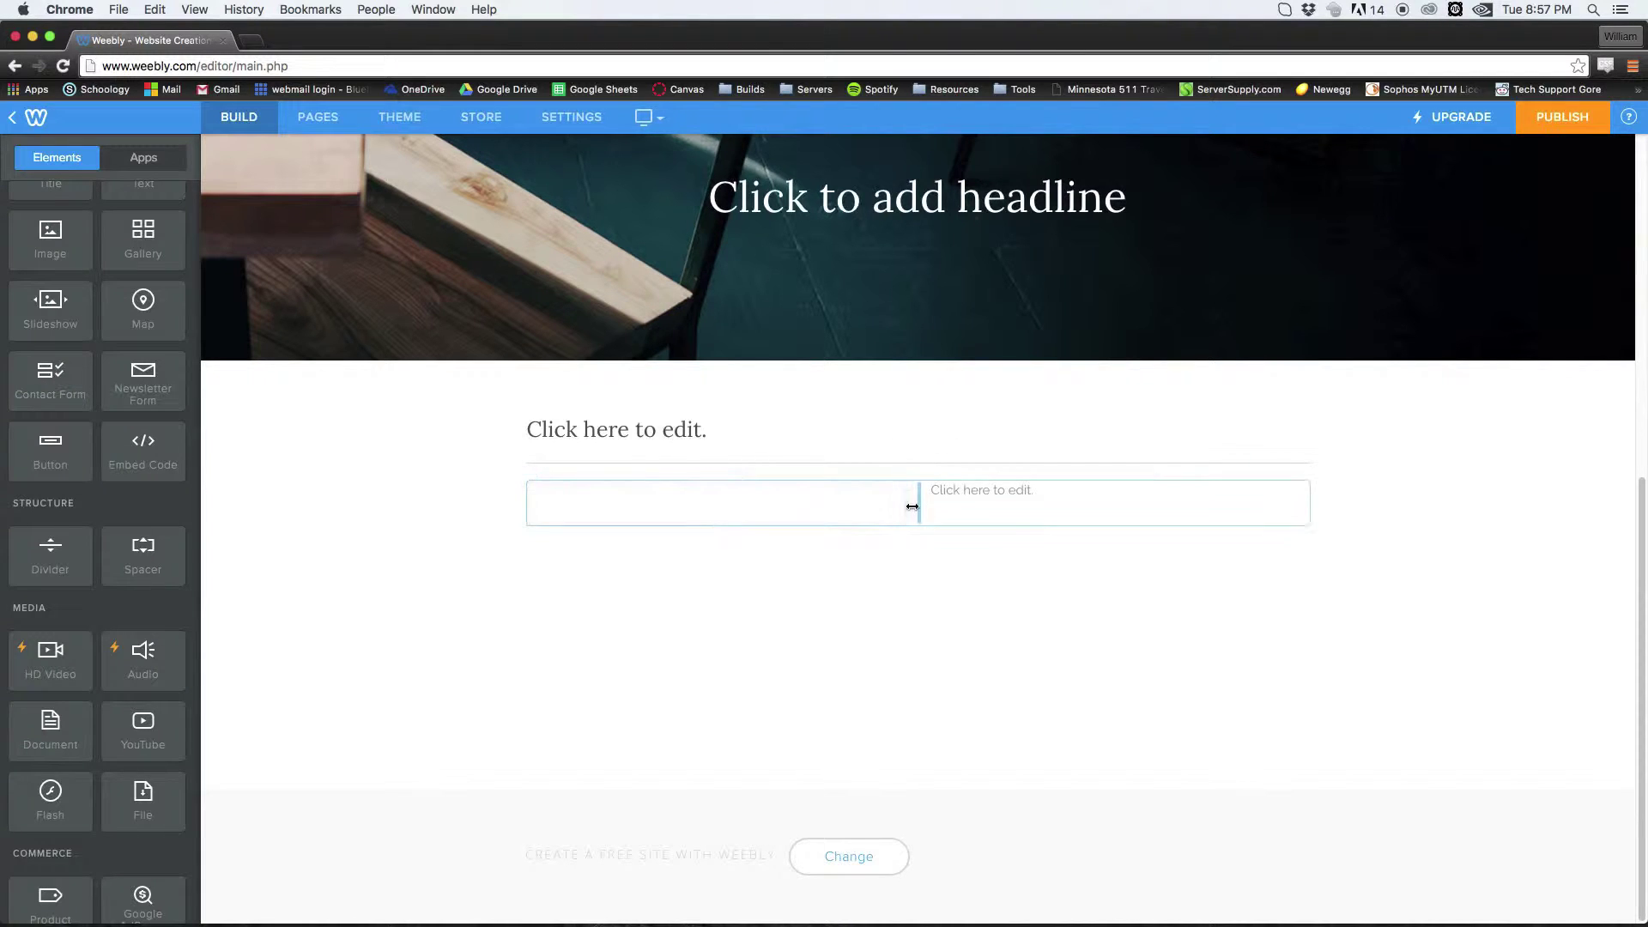
left_click_drag(919, 505, 648, 515)
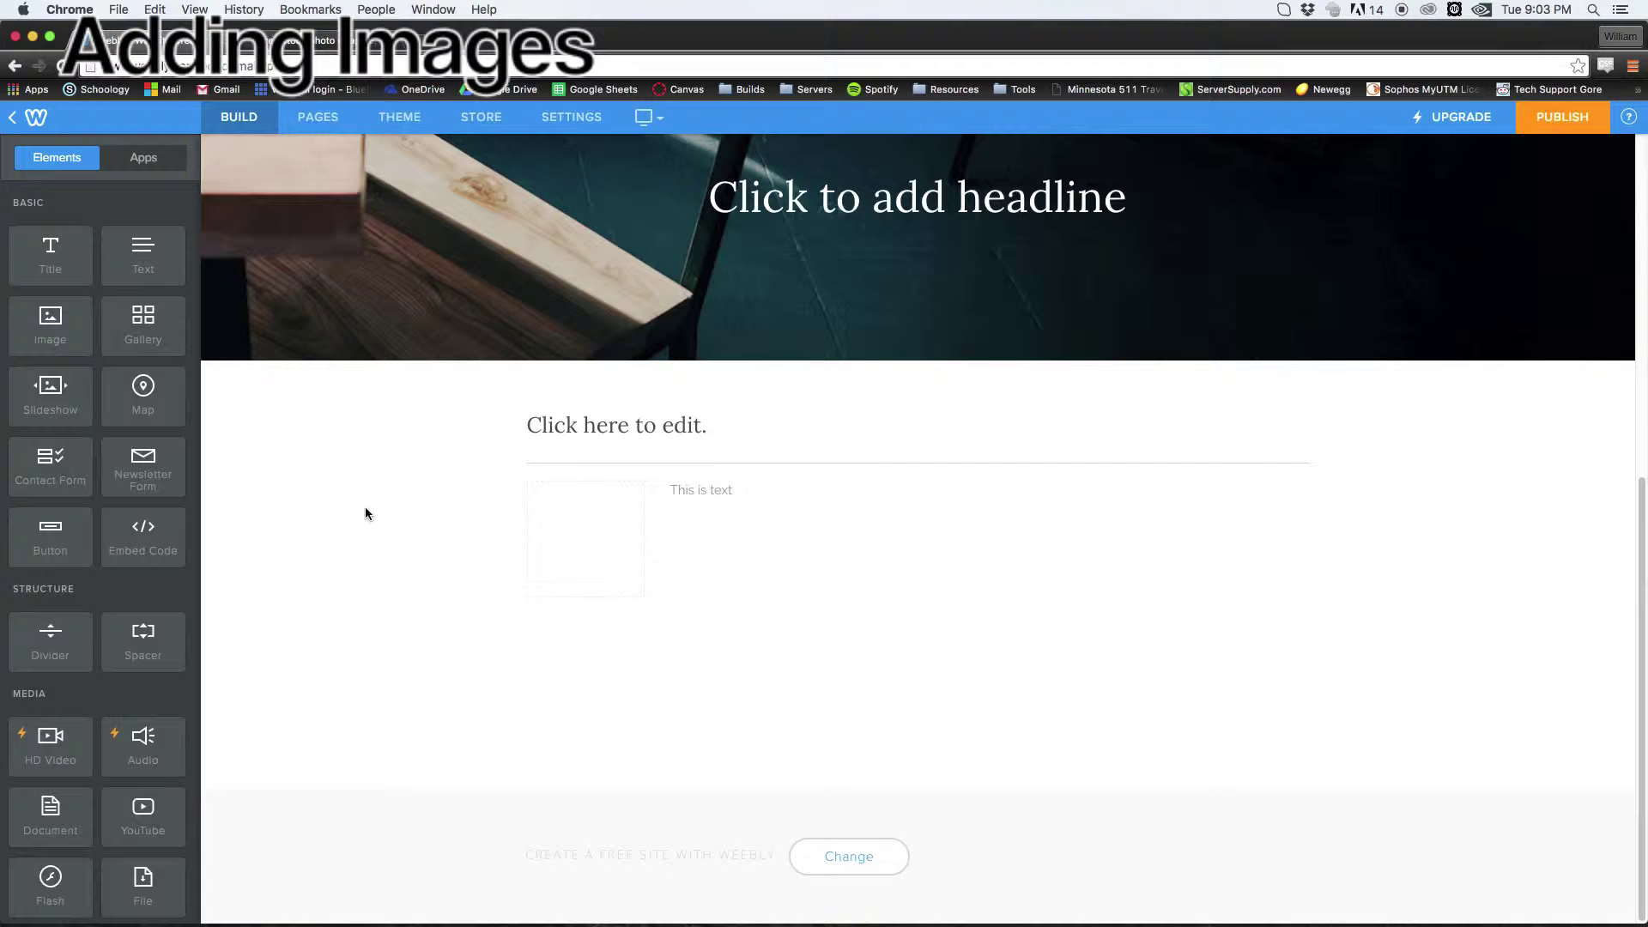
Add an Image element beneath the text and upload Keyboard-Green.jpeg from the desktop into it.
left_click_drag(64, 317, 816, 506)
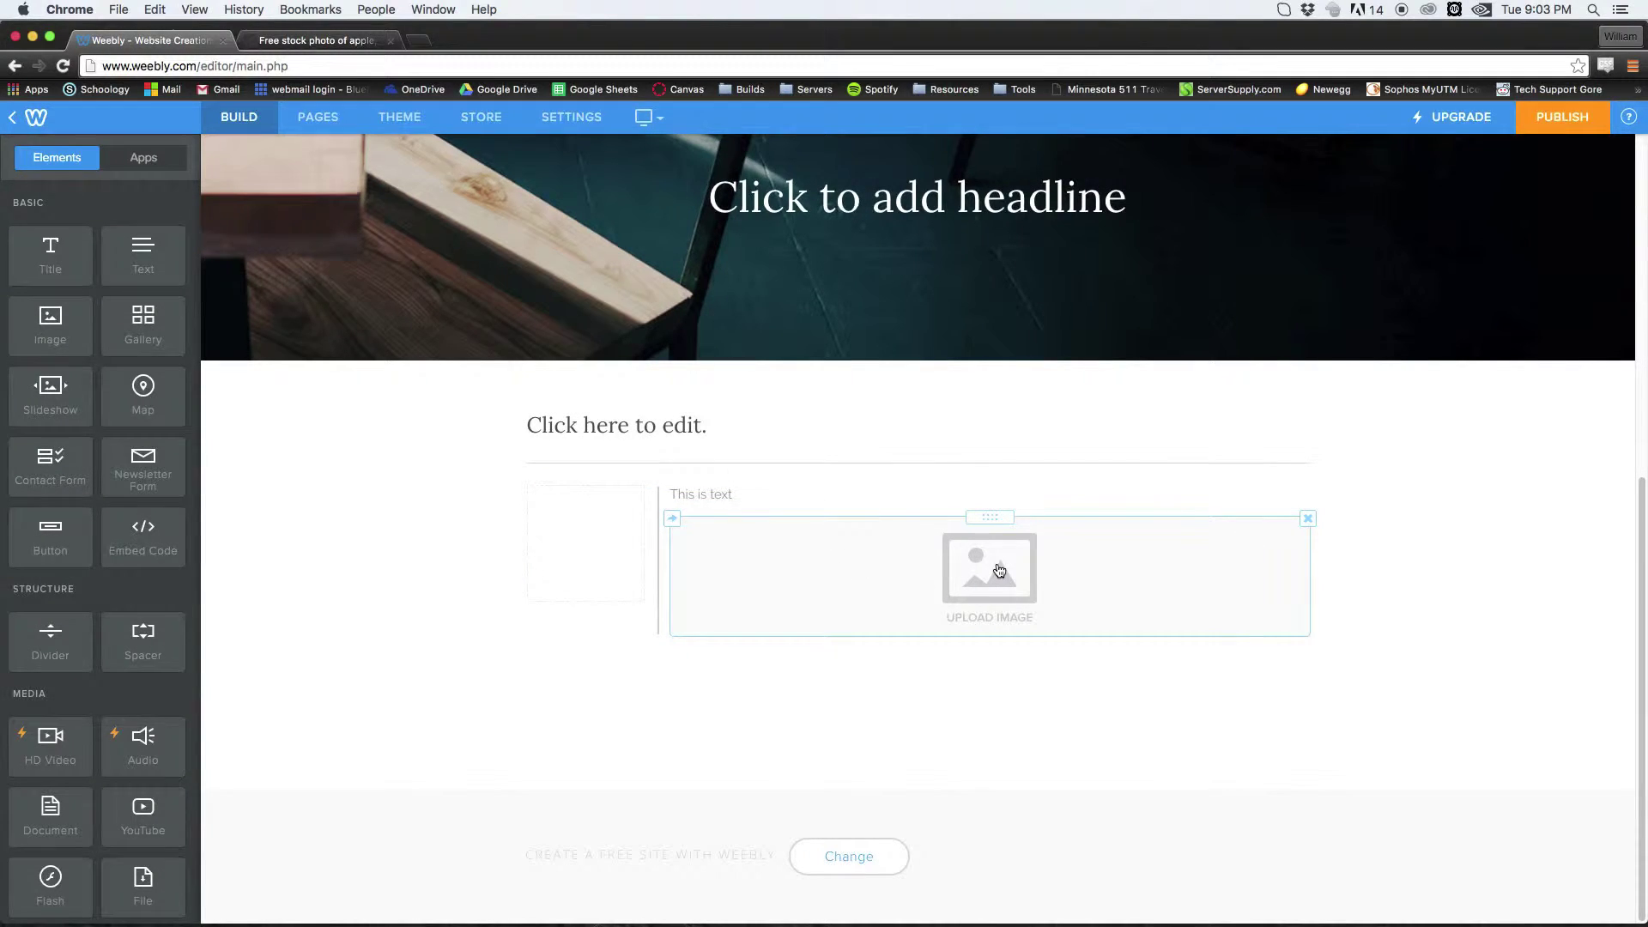
left_click(1000, 571)
left_click_drag(5, 456, 254, 446)
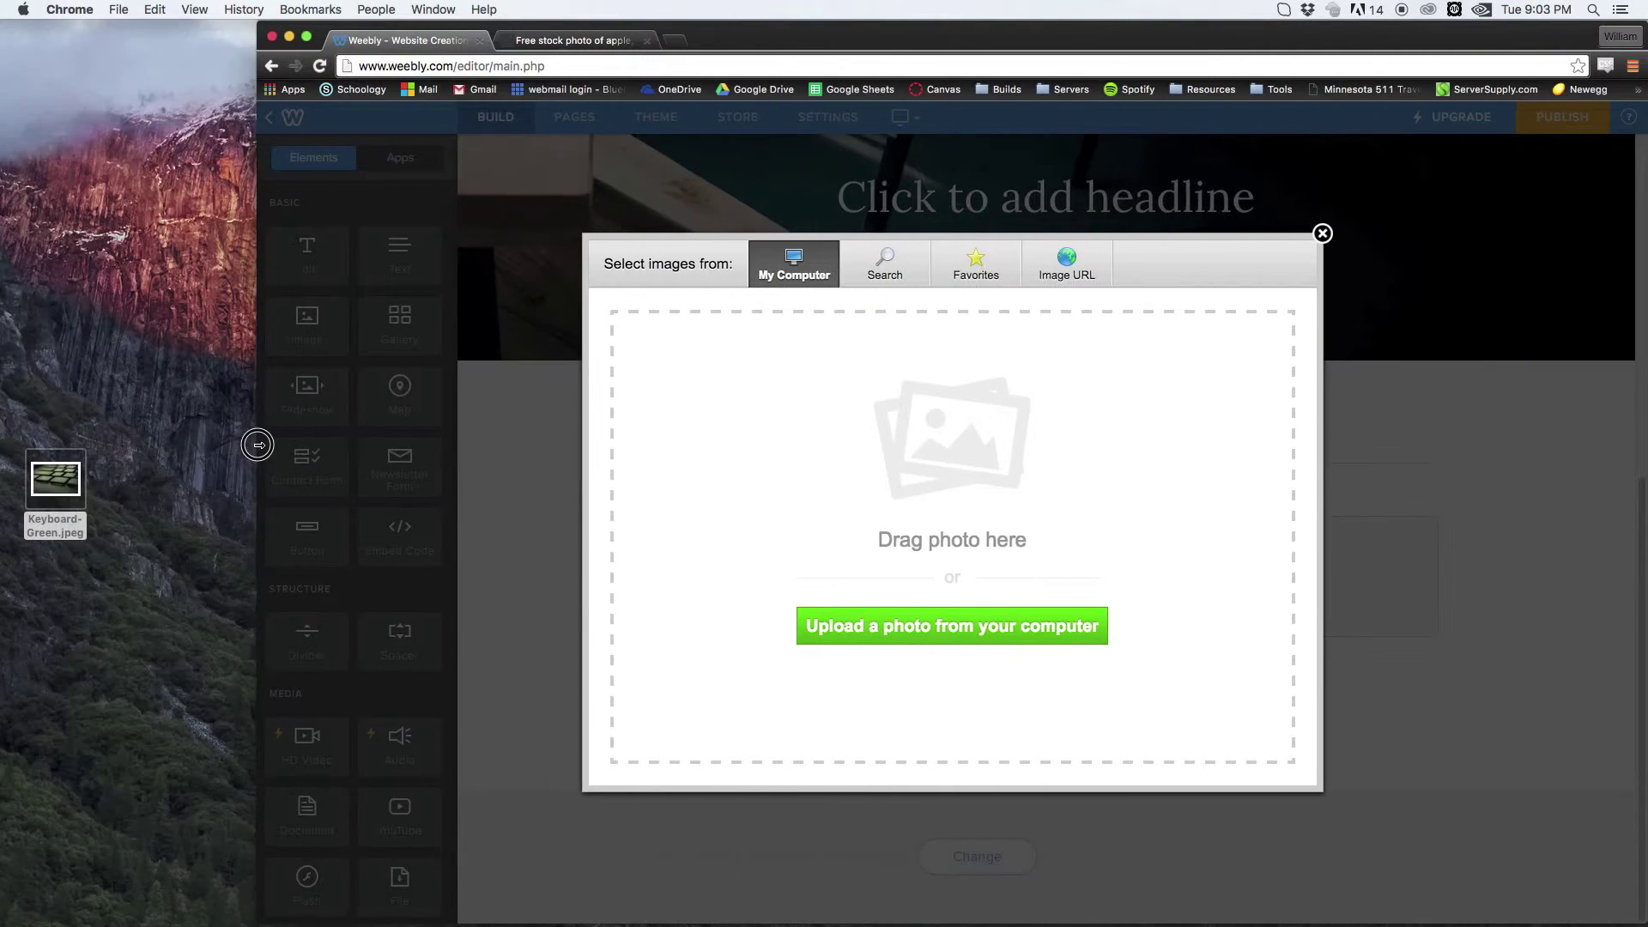
left_click_drag(60, 477, 872, 485)
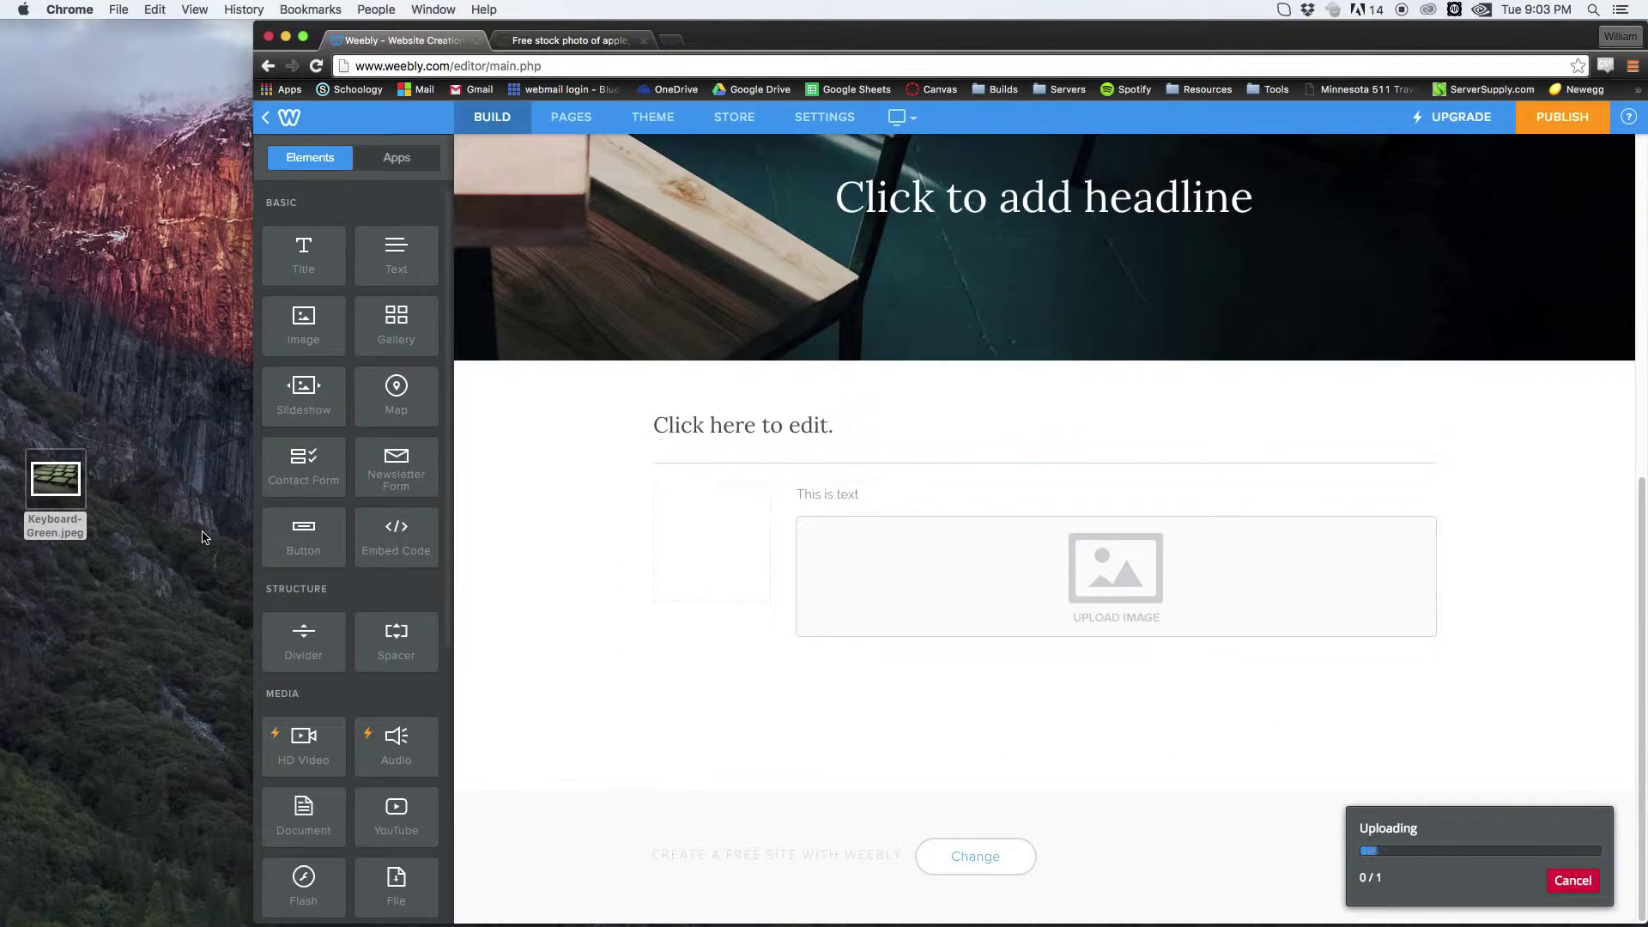
left_click(241, 515)
left_click(258, 515)
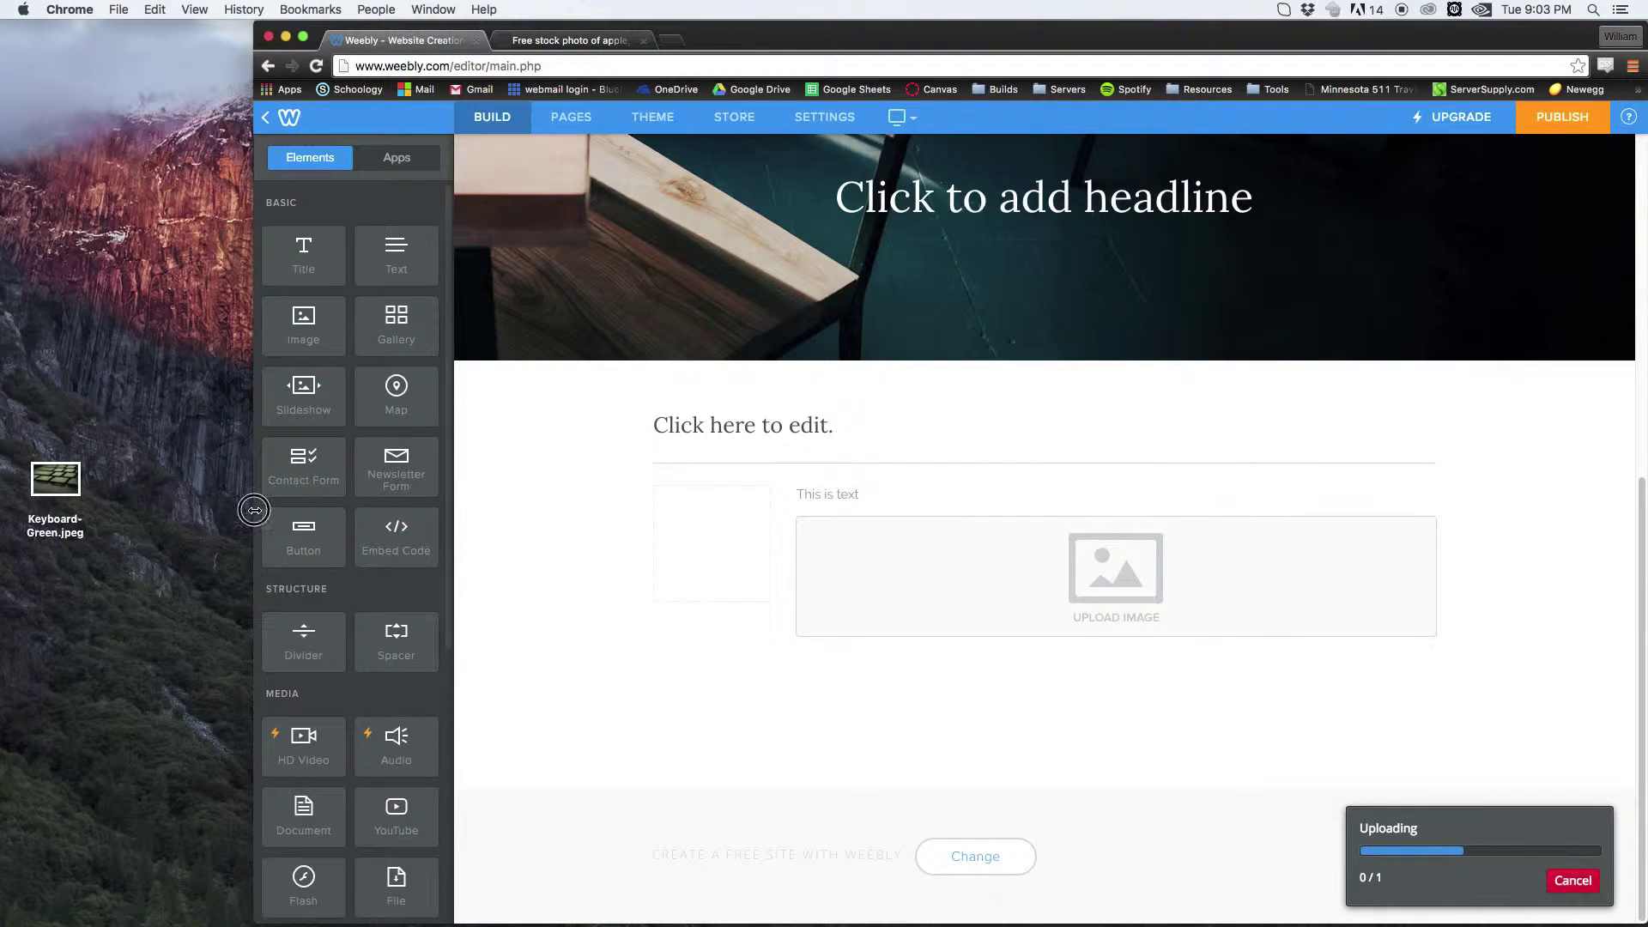
left_click_drag(256, 515, 5, 506)
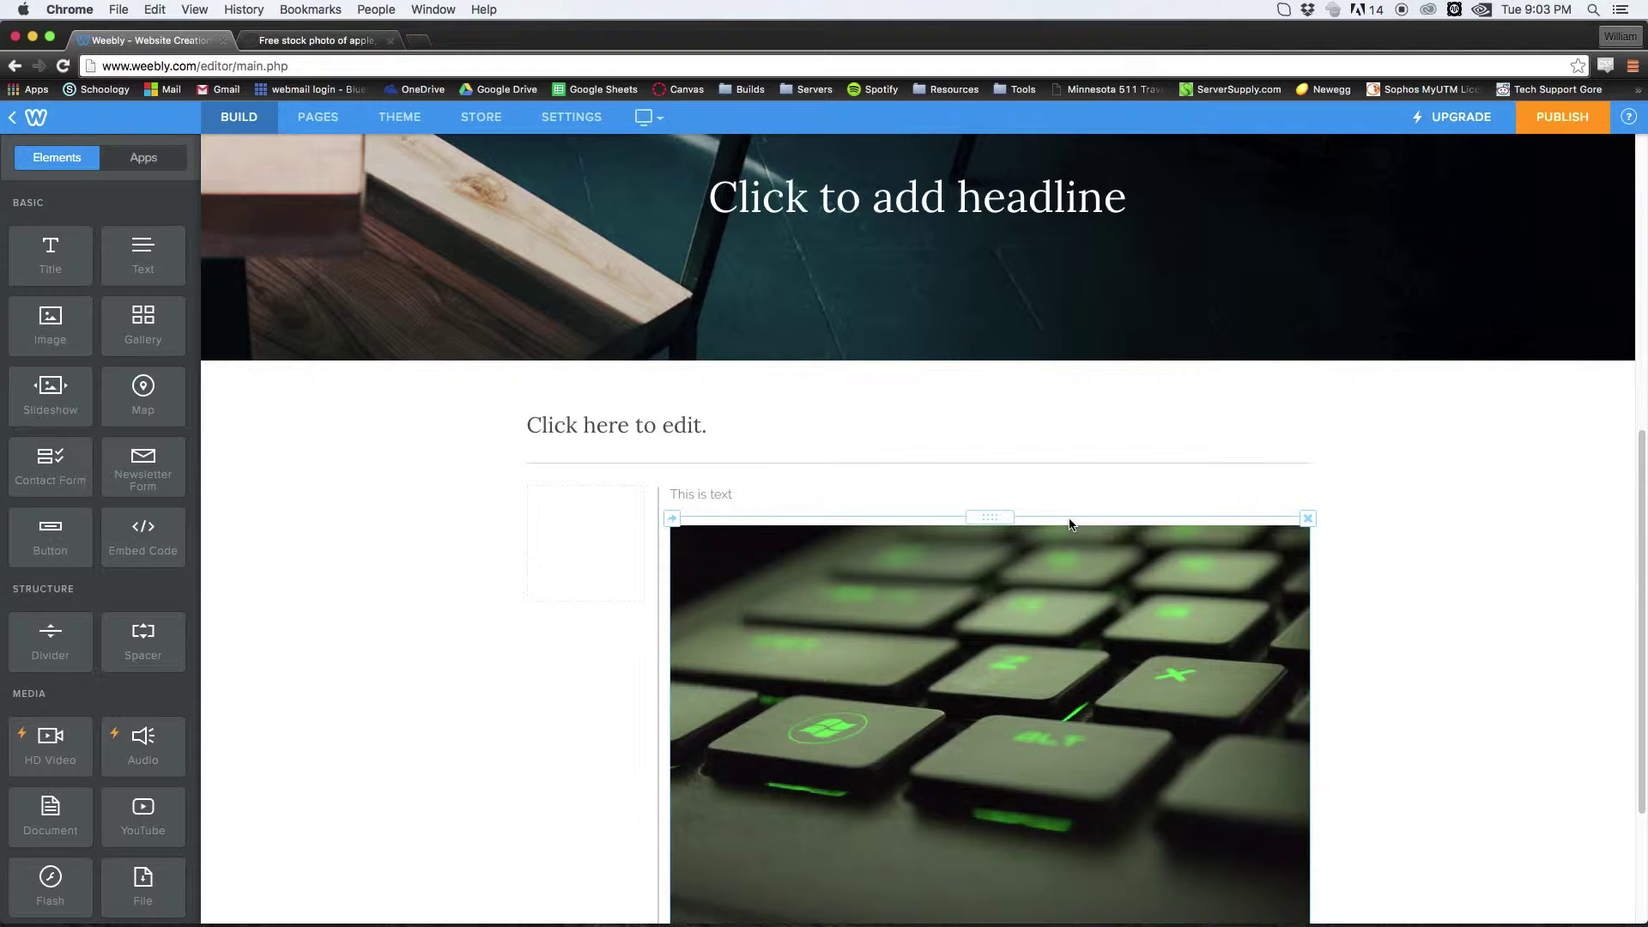
Start replacing the keyboard image, choosing an image URL as the source.
scroll(1071, 524, "down", 3)
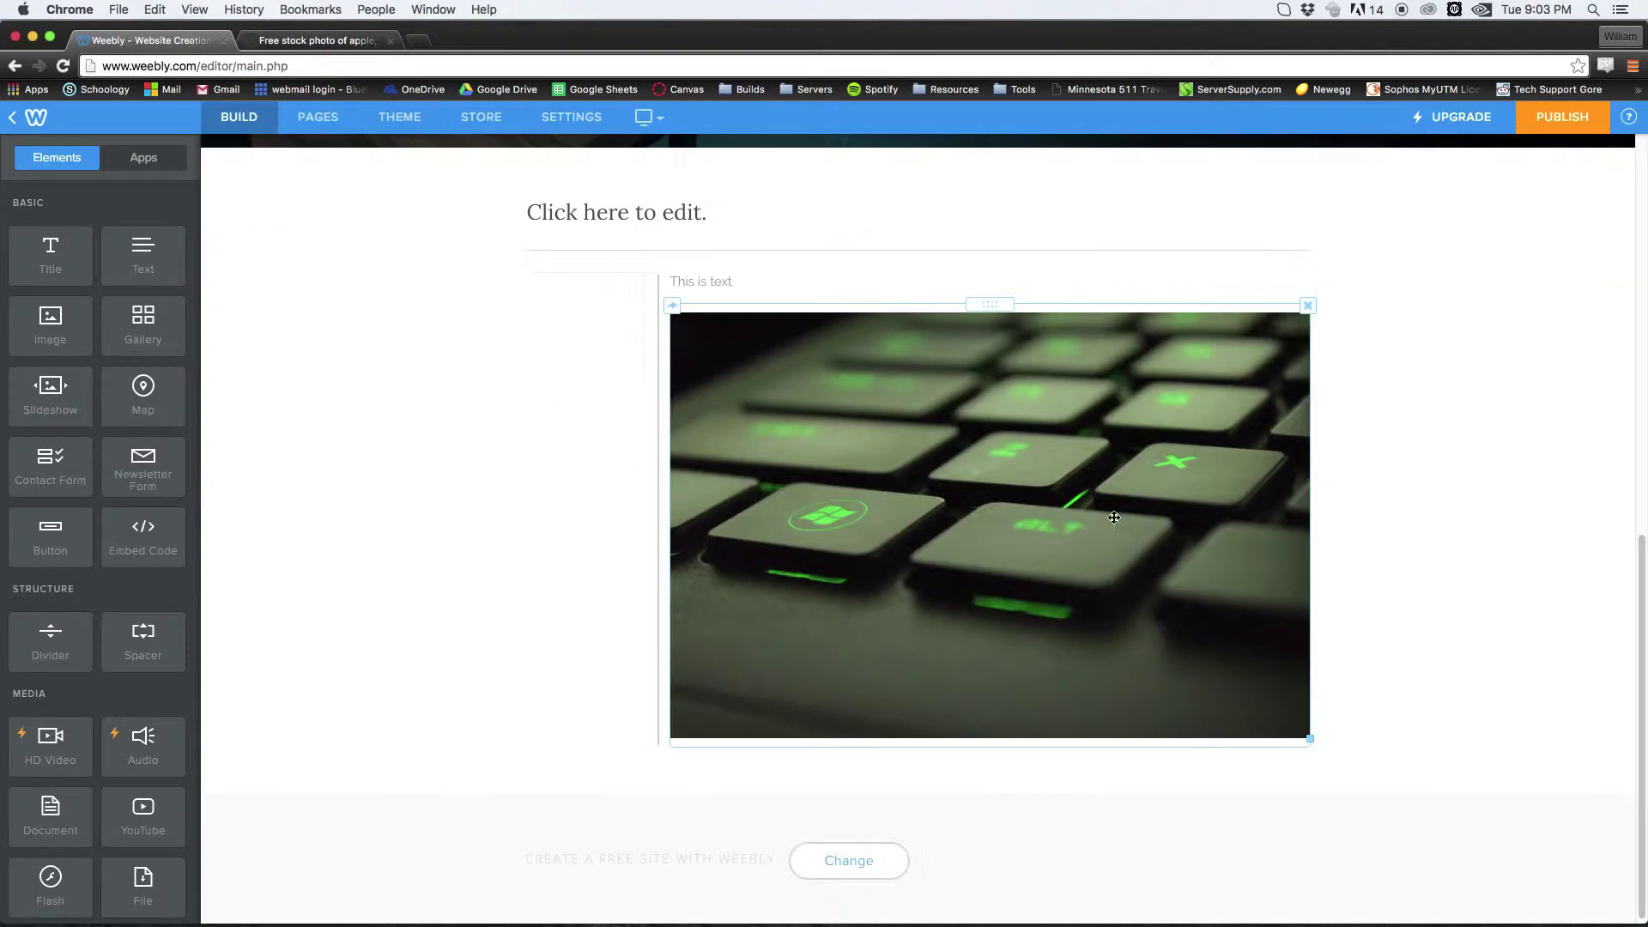
left_click(1149, 743)
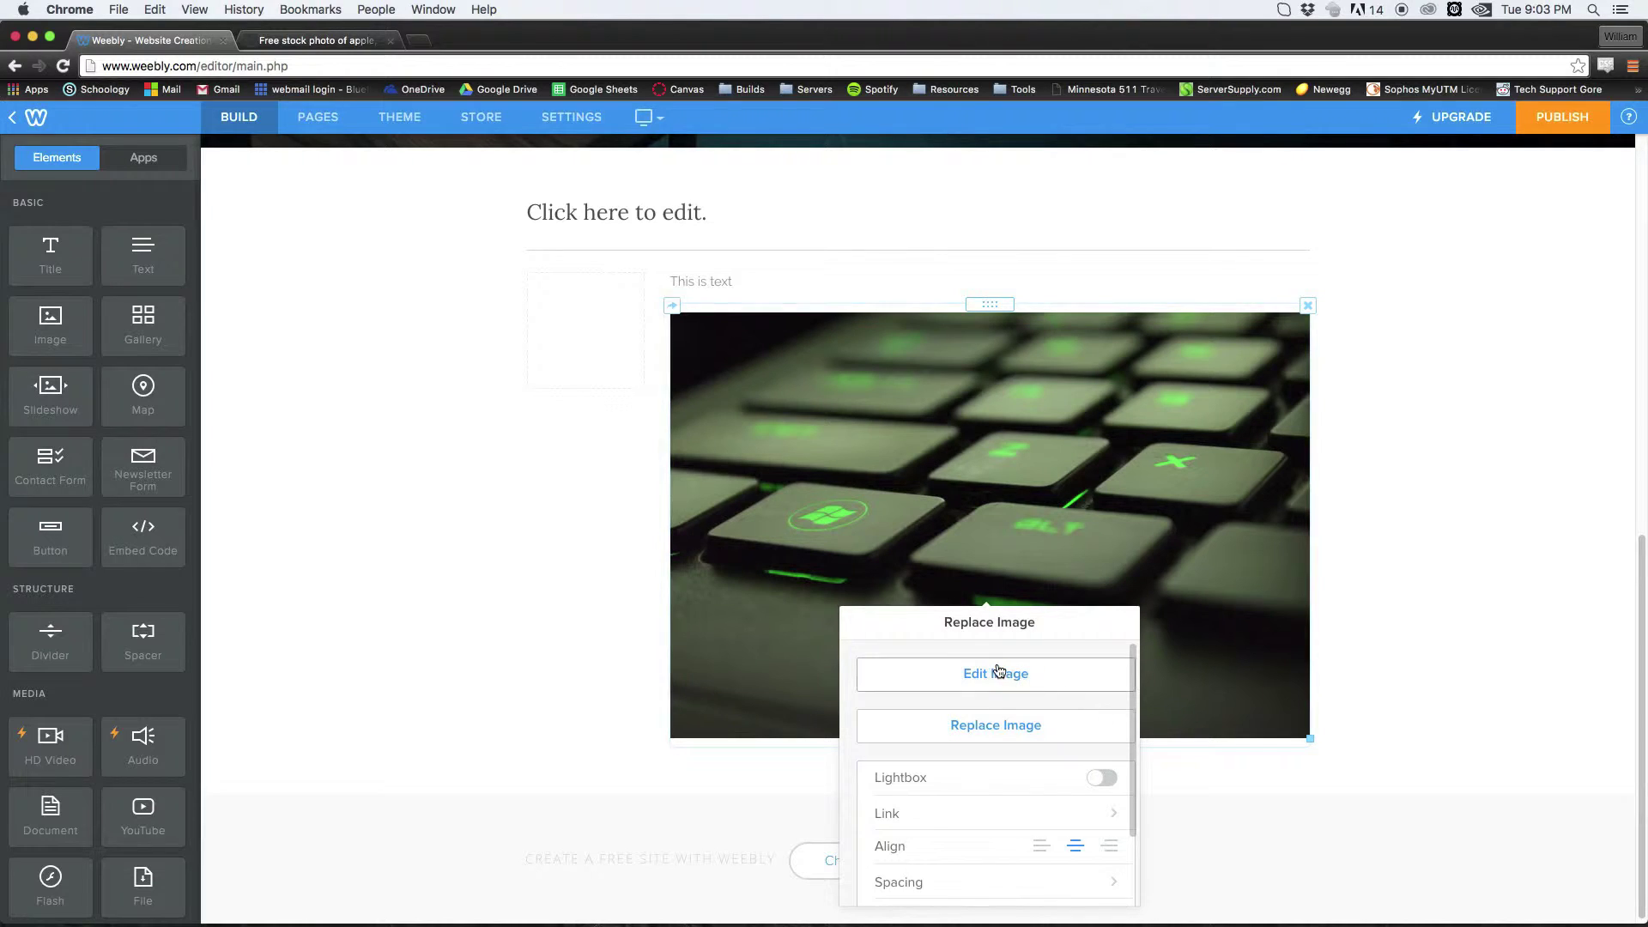
scroll(999, 668, "down", 2)
scroll(997, 663, "up", 2)
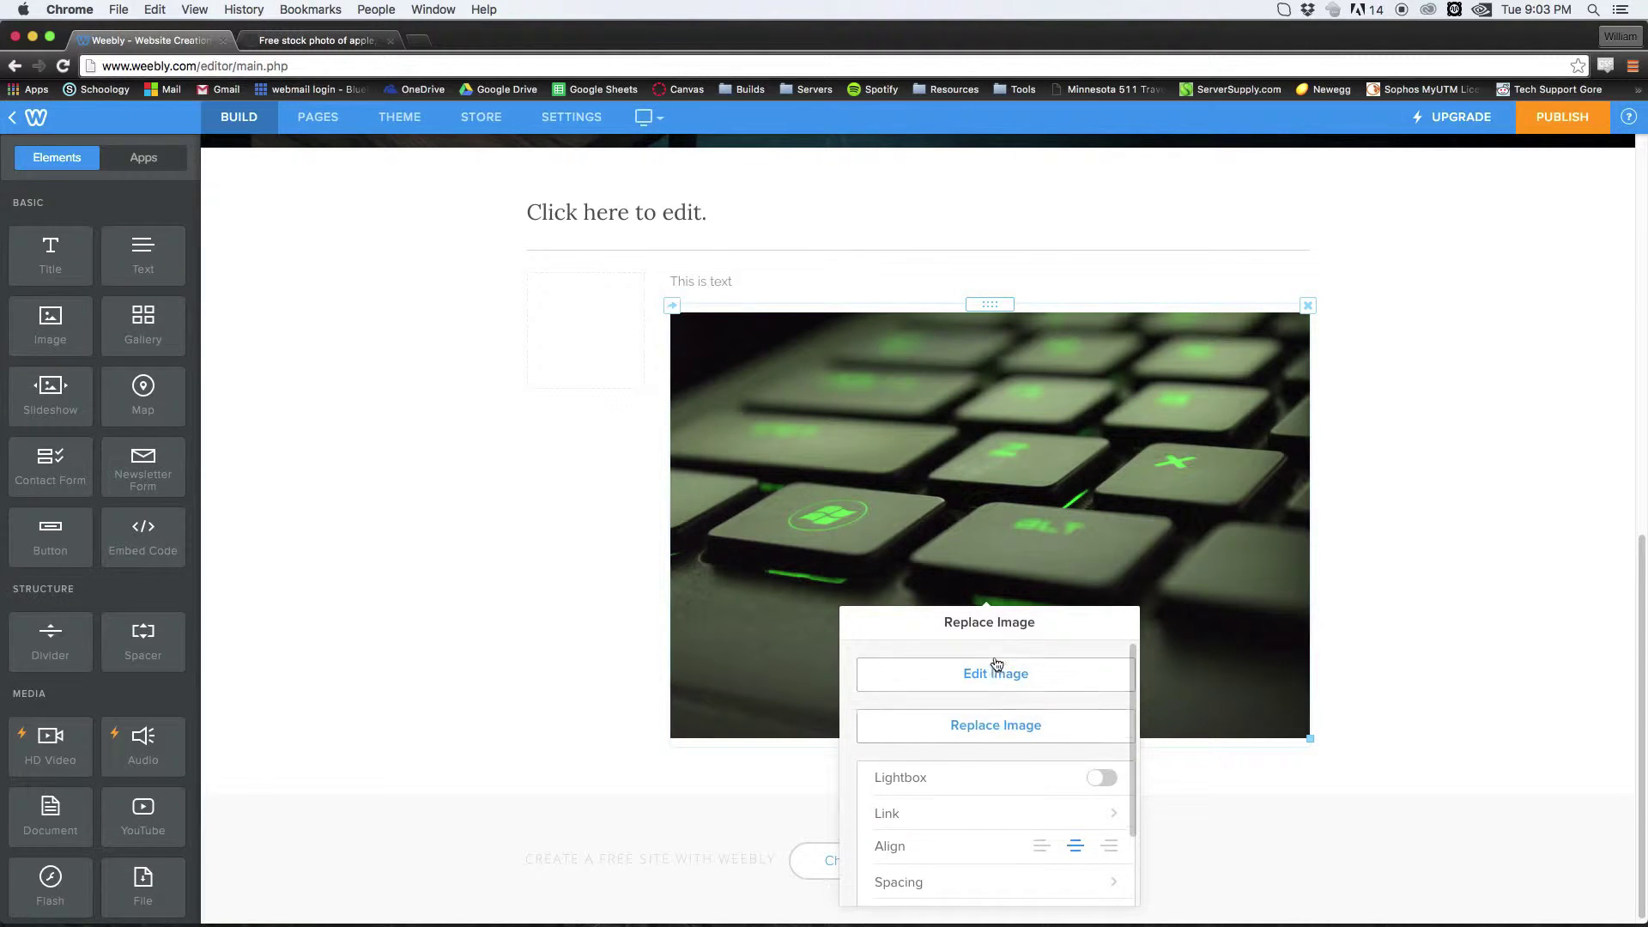
left_click(1013, 728)
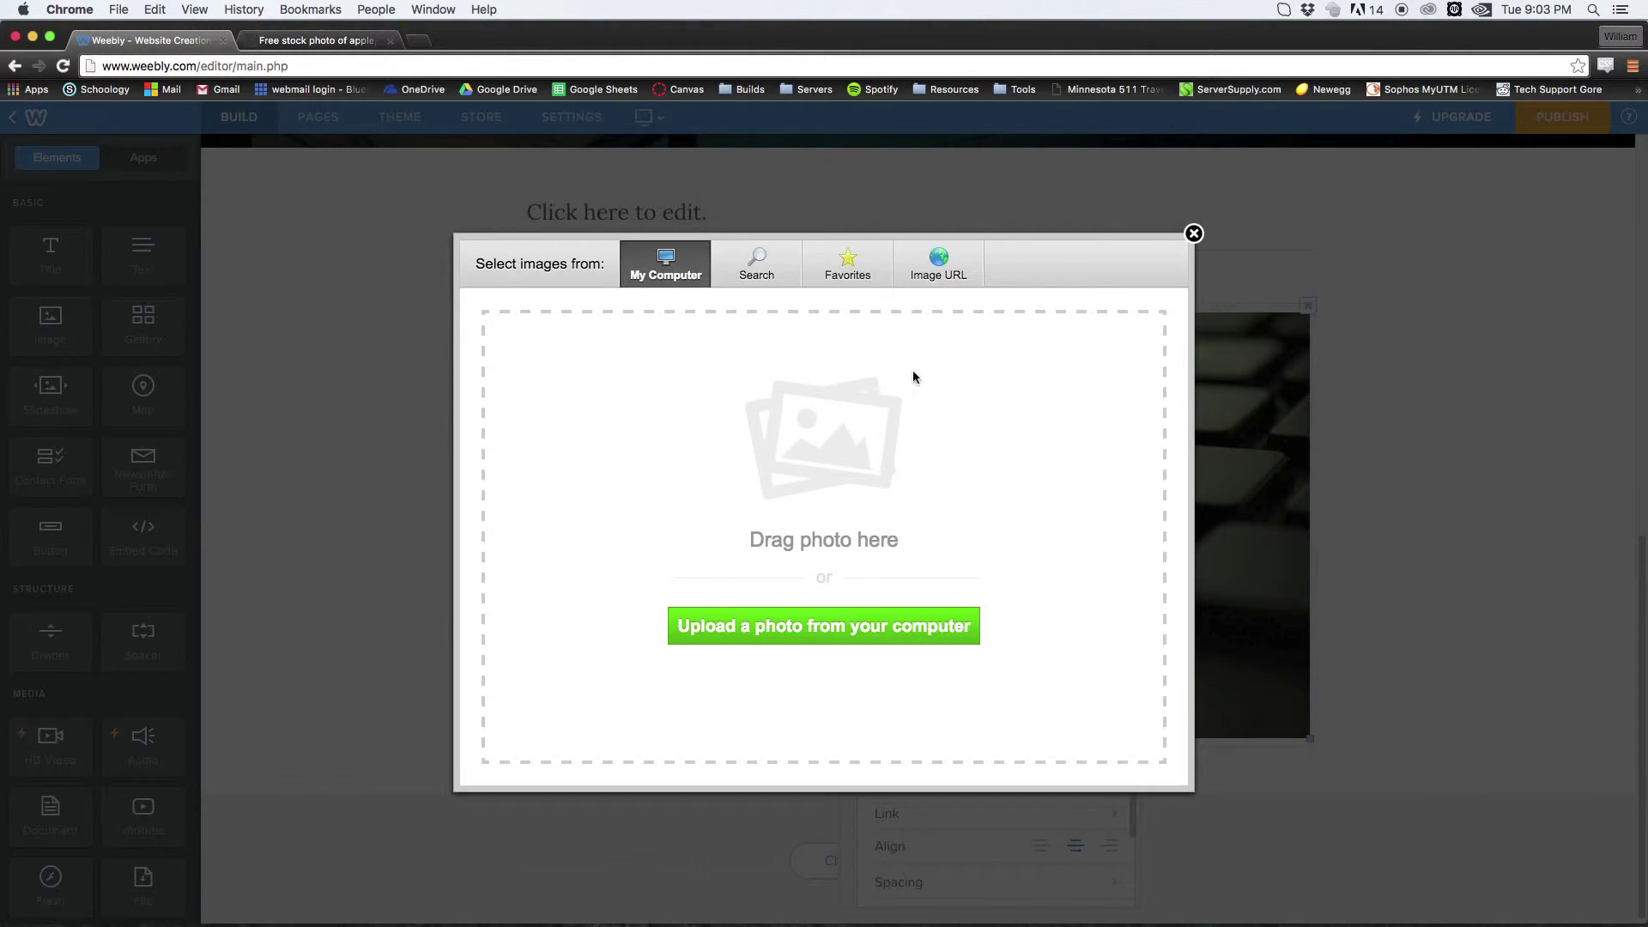
left_click(939, 258)
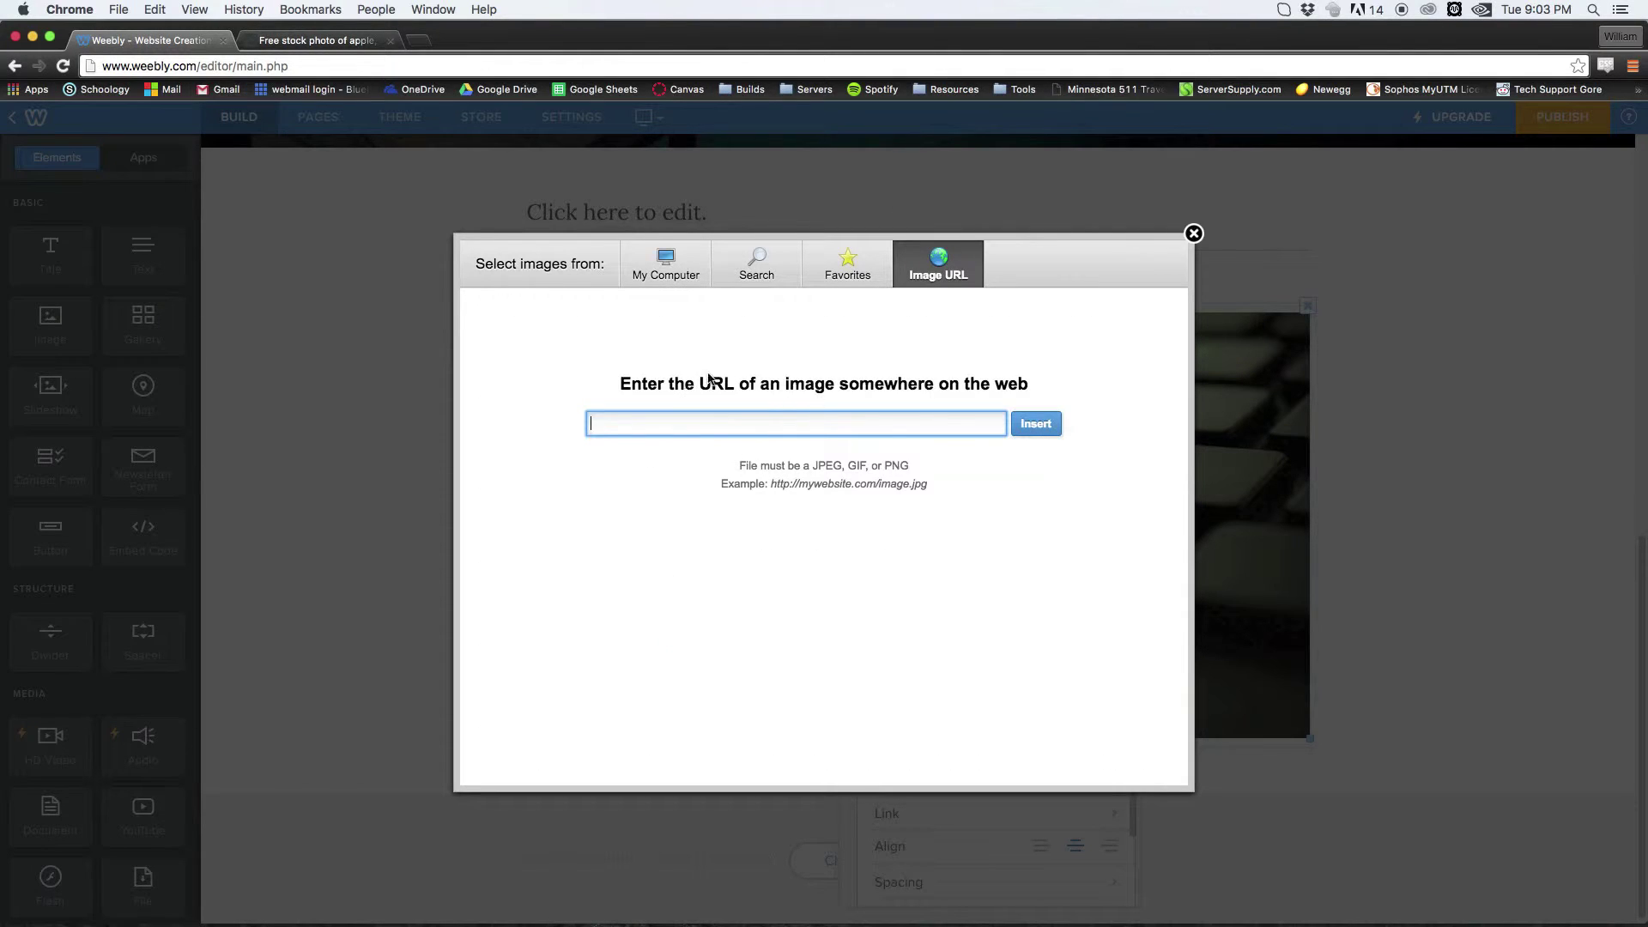
Open the glasses-on-phone photo from the Pexels page in its own browser tab and copy its image address.
left_click(309, 41)
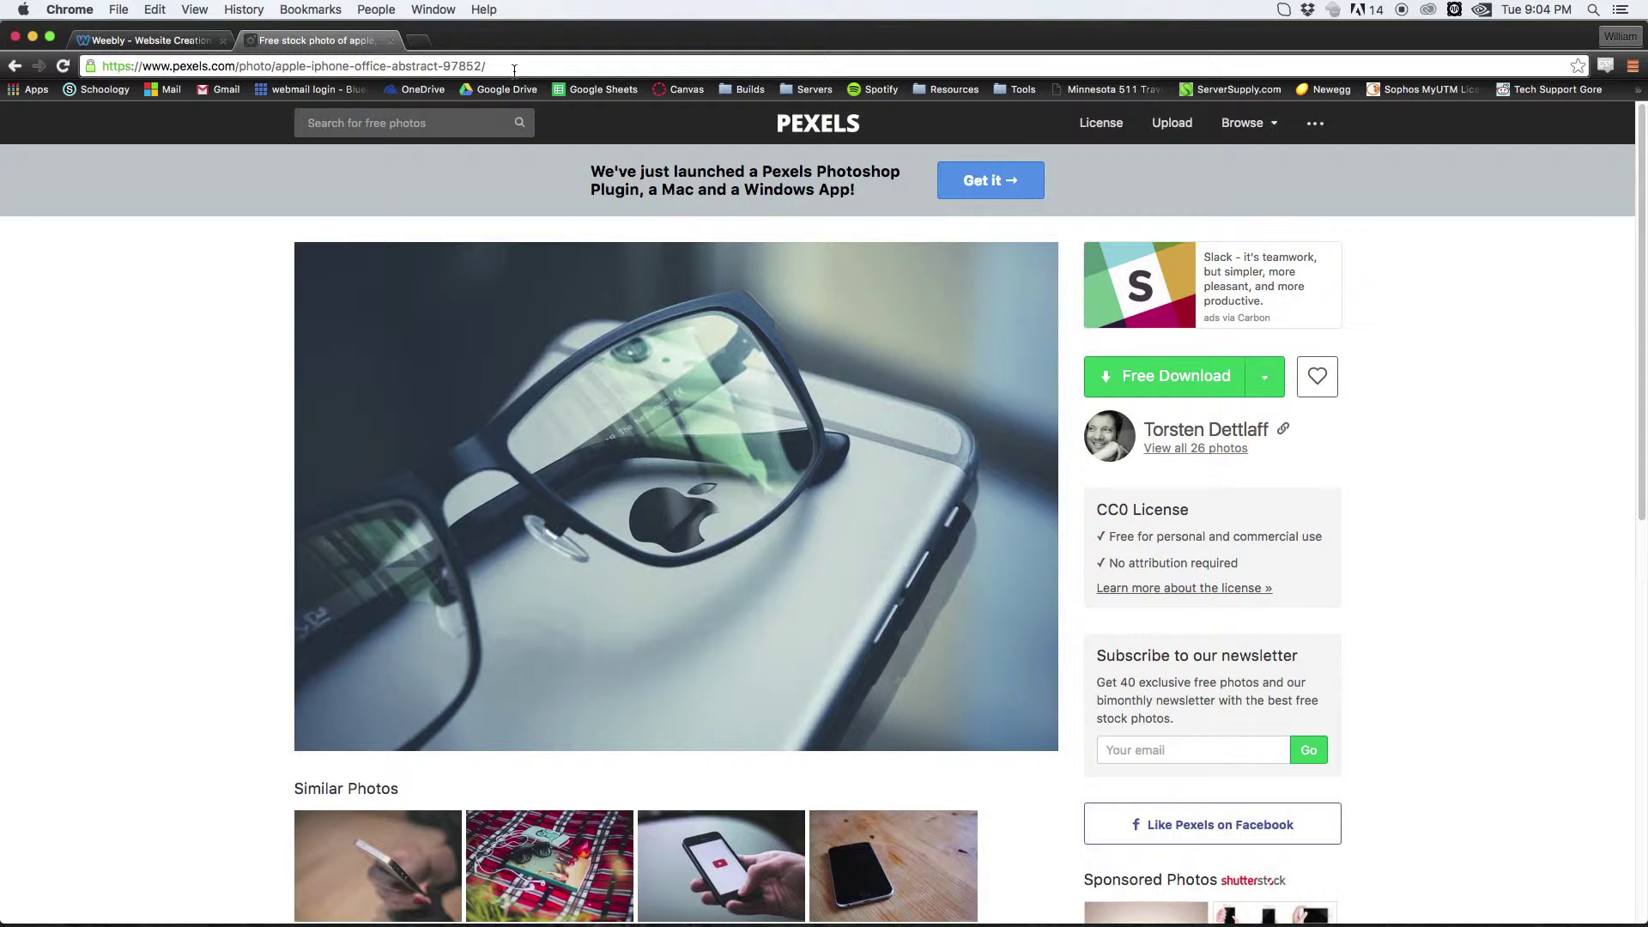
right_click(553, 392)
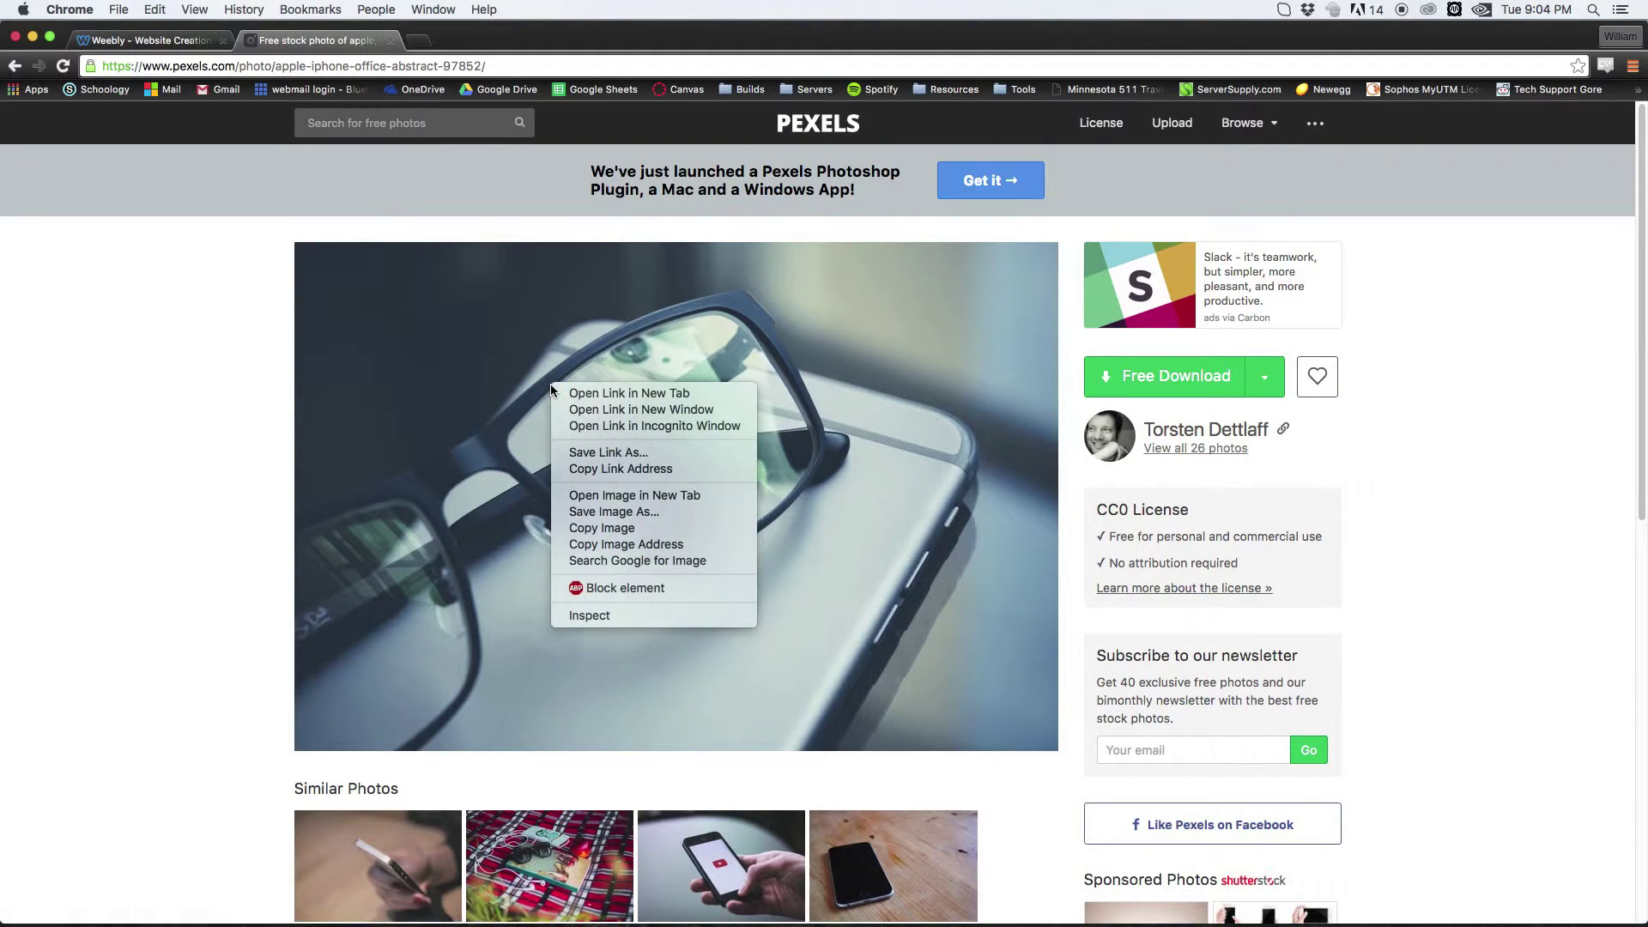
left_click(657, 496)
left_click(459, 43)
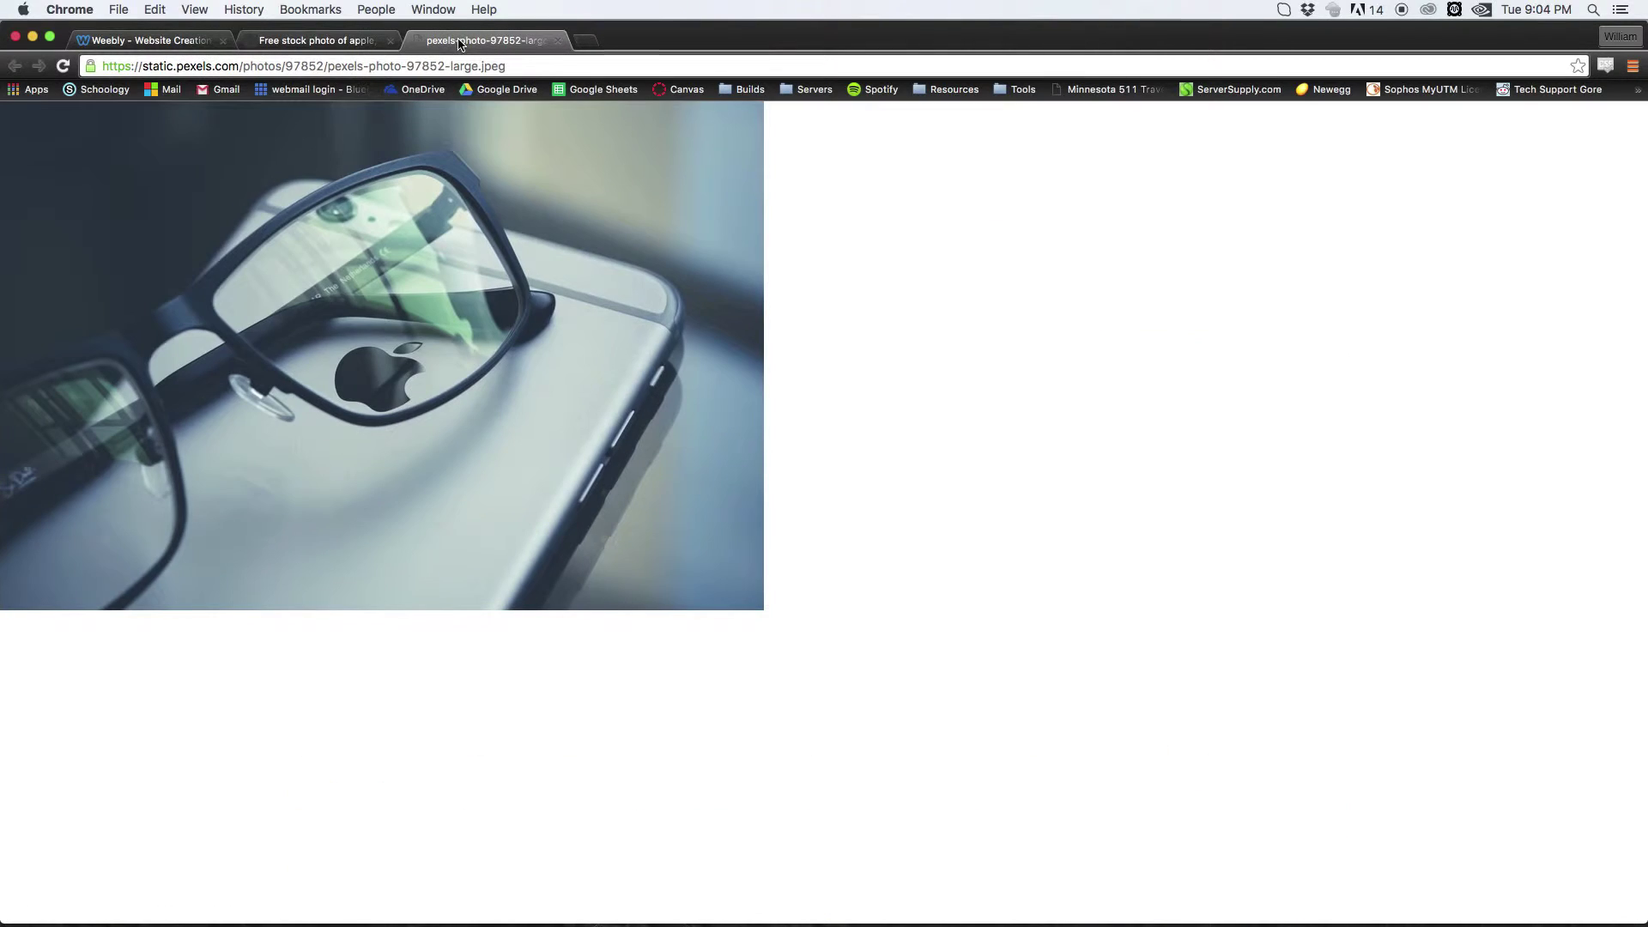
left_click(426, 66)
key("super+c")
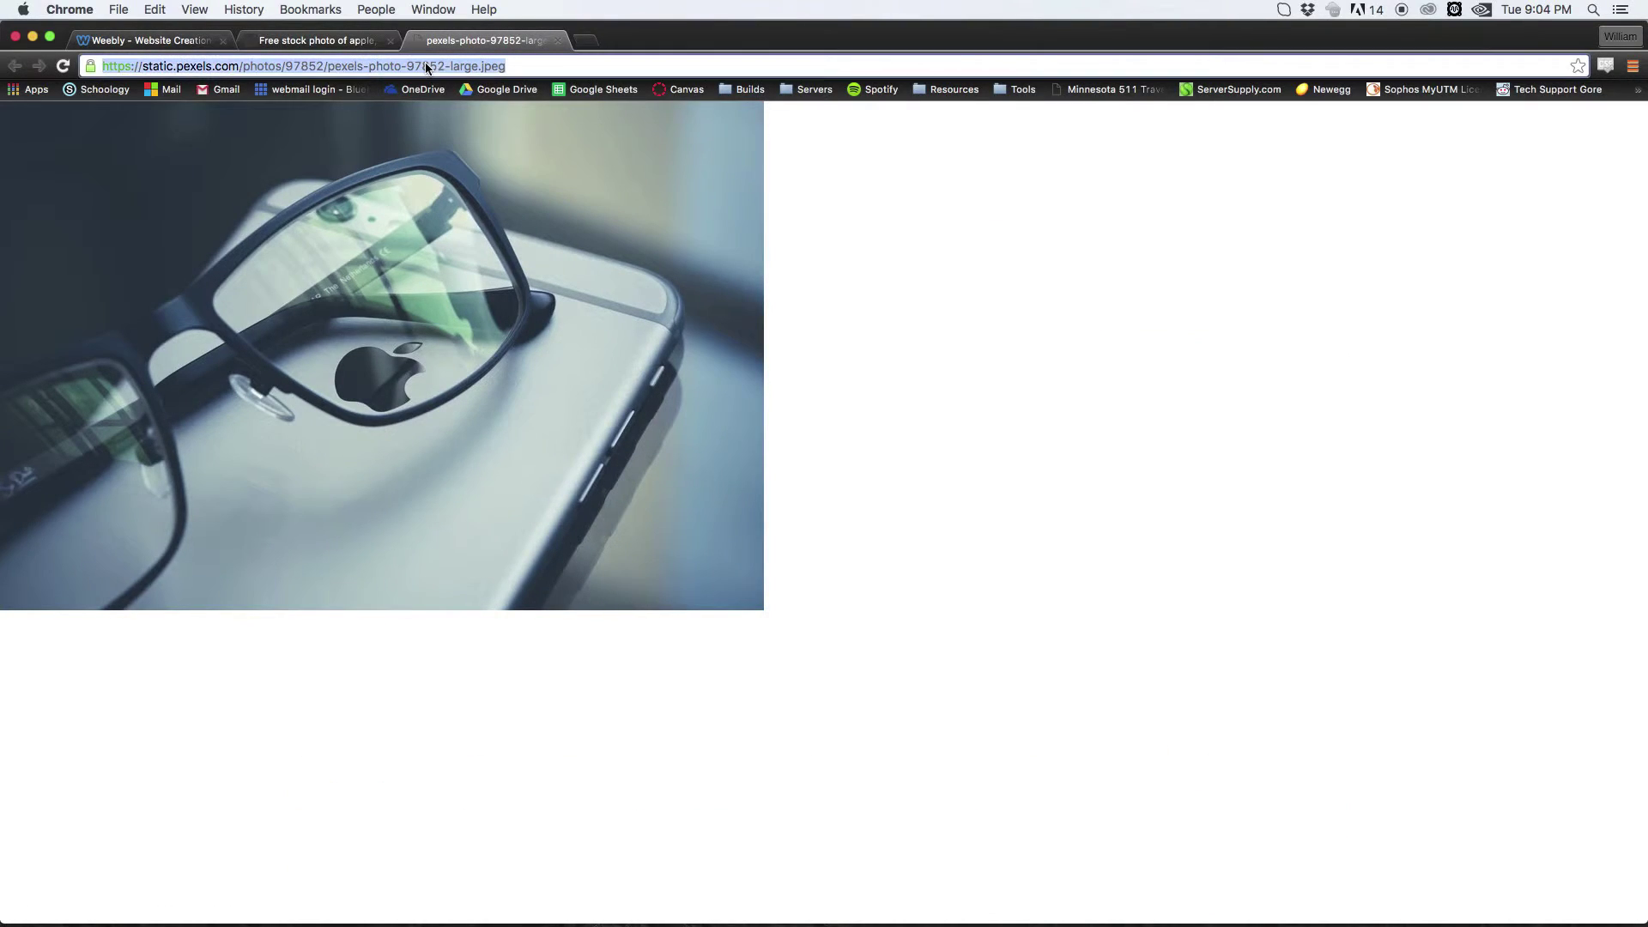
Return to the Weebly editor and insert the replacement image from the copied pexels-photo-97852-large.jpeg address.
left_click(148, 42)
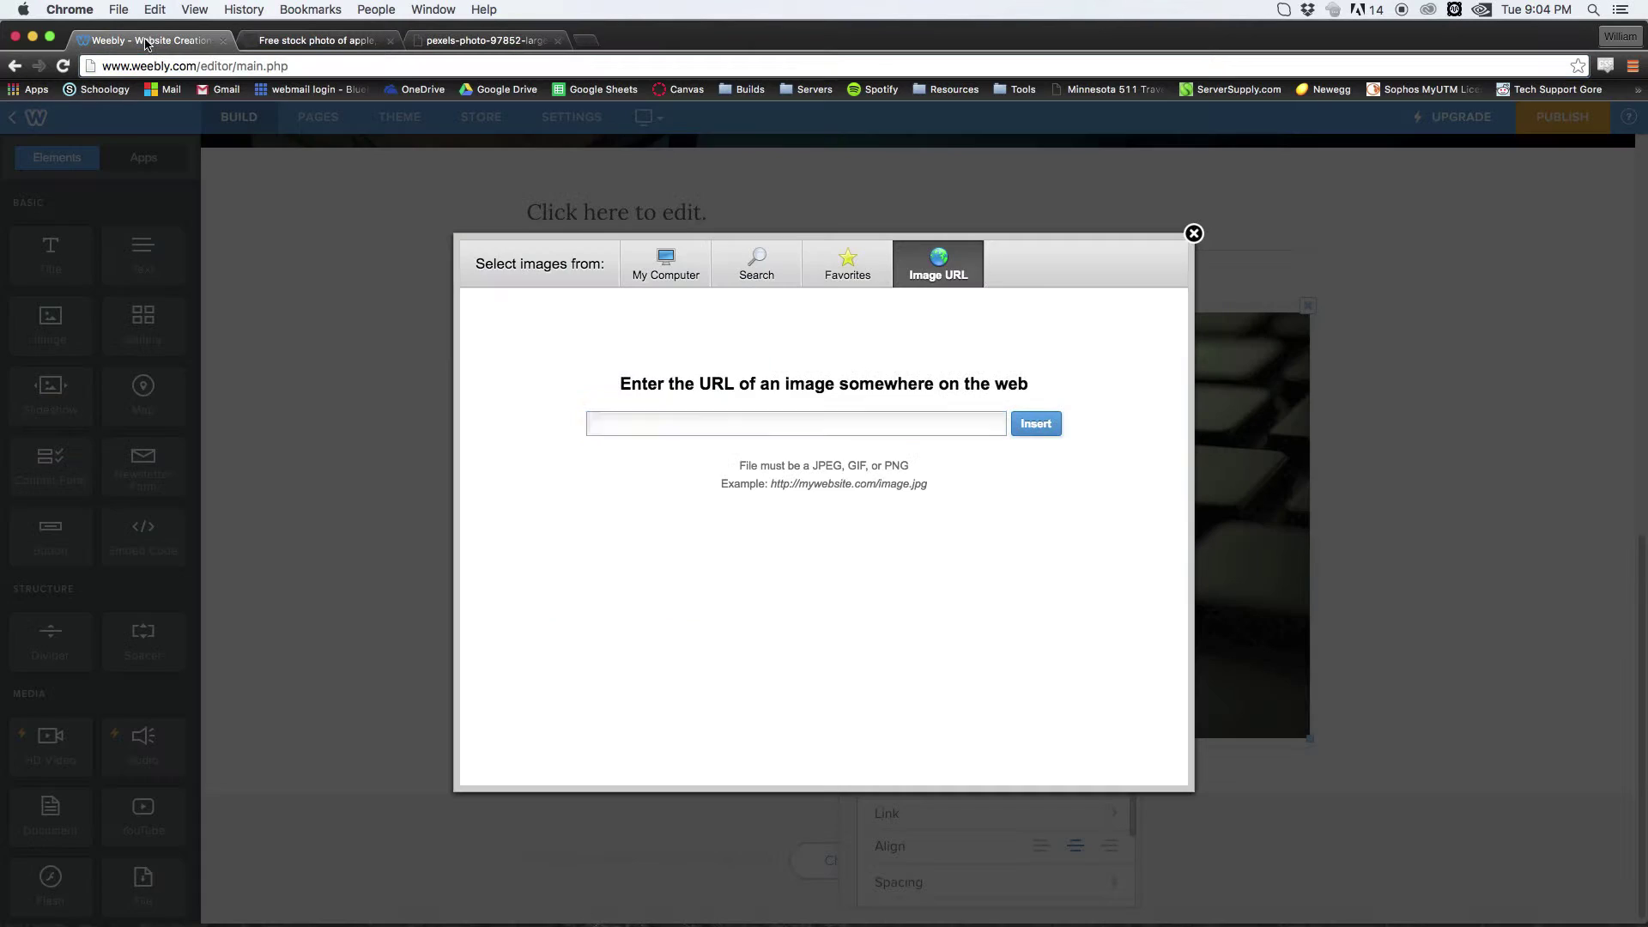
key("super+v")
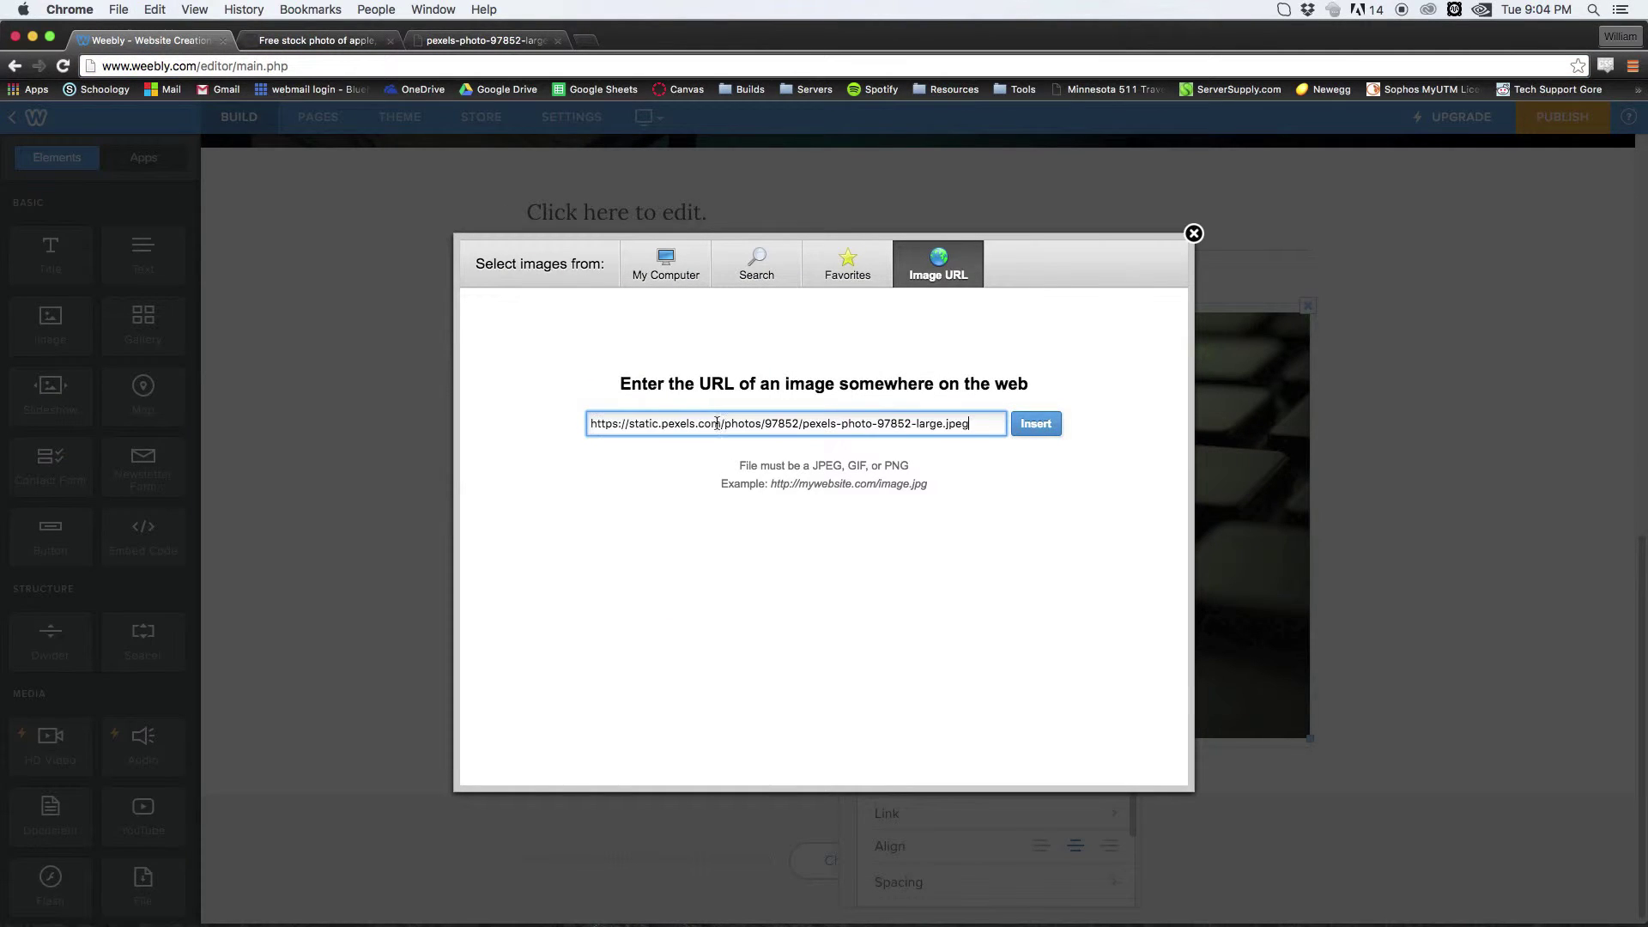
left_click(1036, 426)
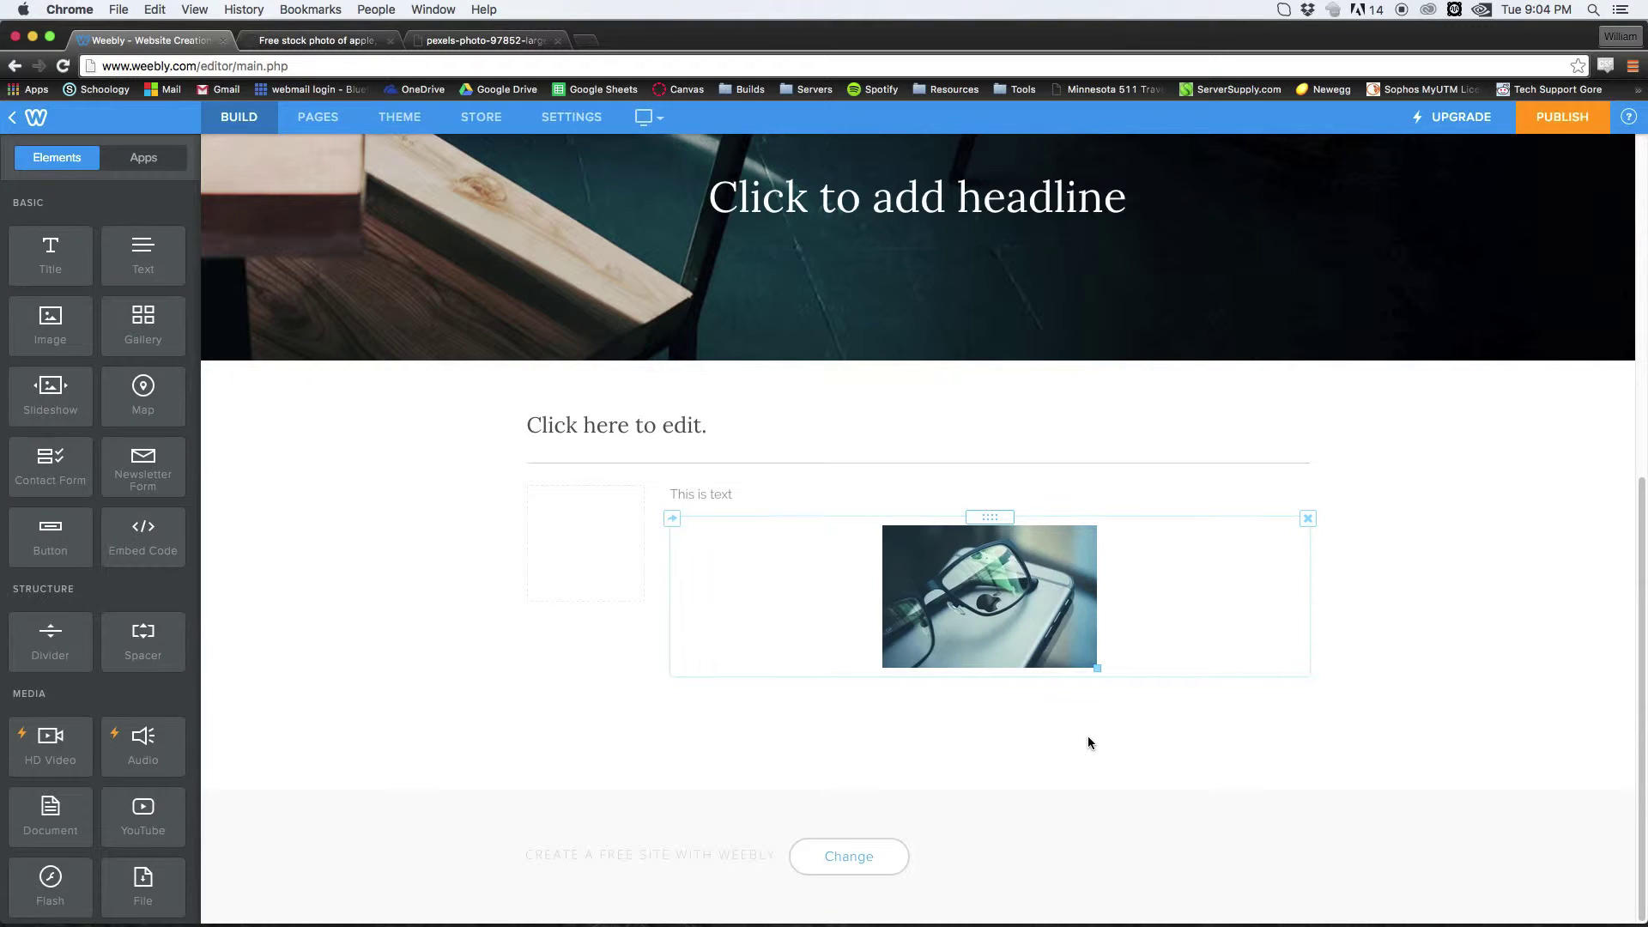
Enlarge the glasses photo and give it the caption "Hi :)".
left_click_drag(1097, 667, 1342, 872)
scroll(1210, 683, "down", 3)
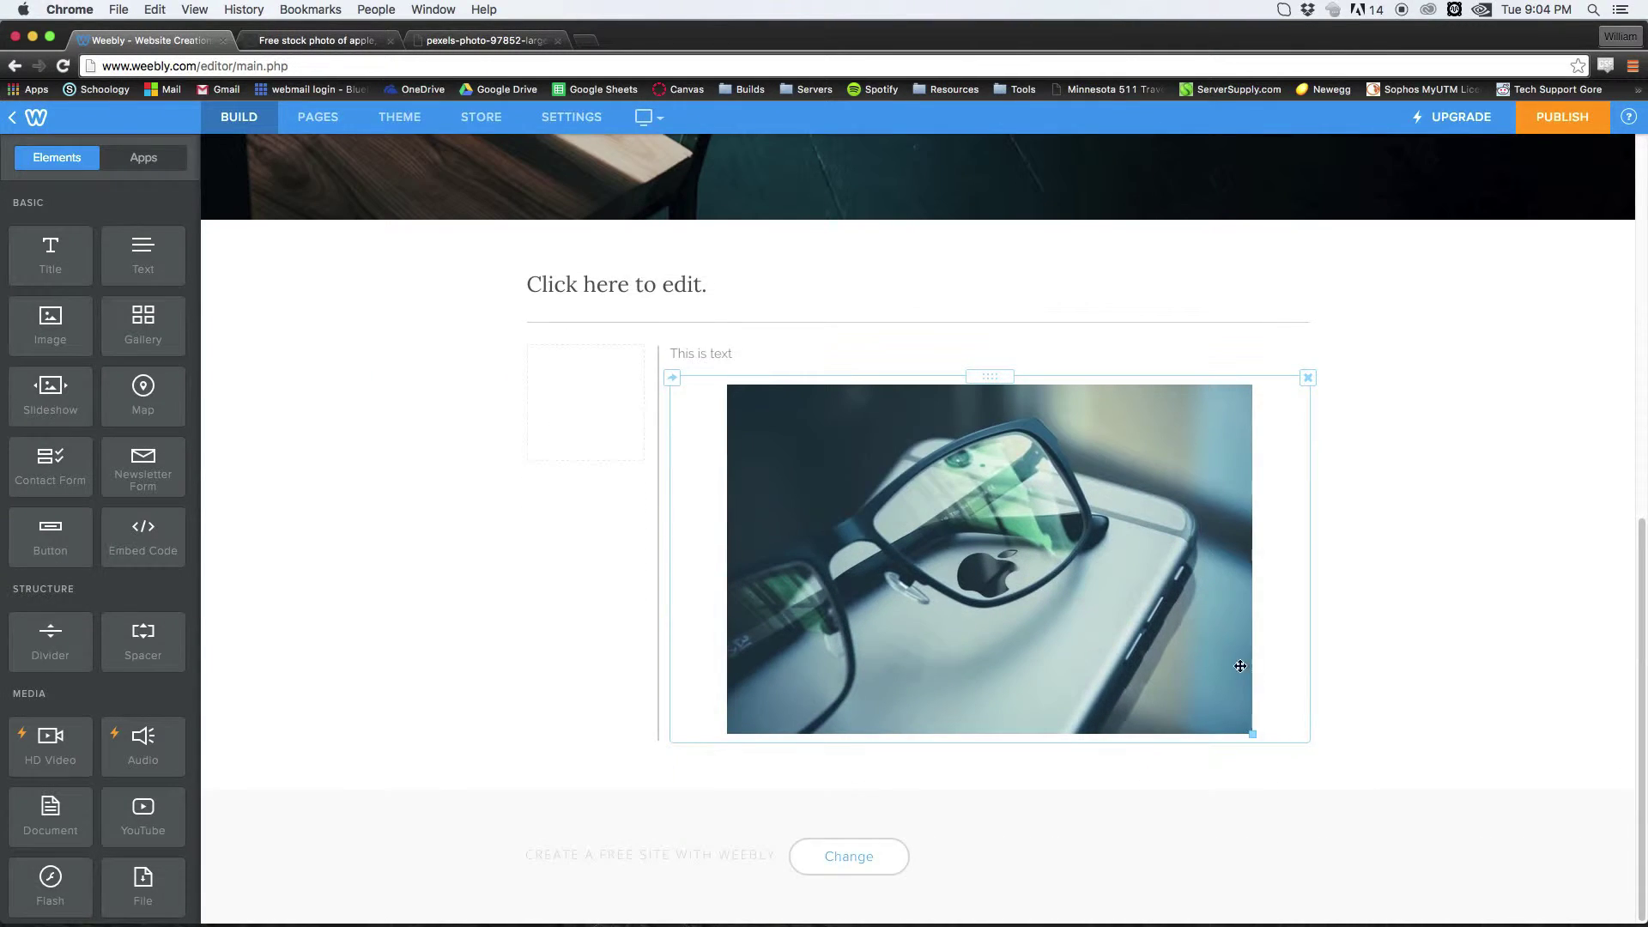
left_click(1034, 506)
scroll(962, 416, "down", 2)
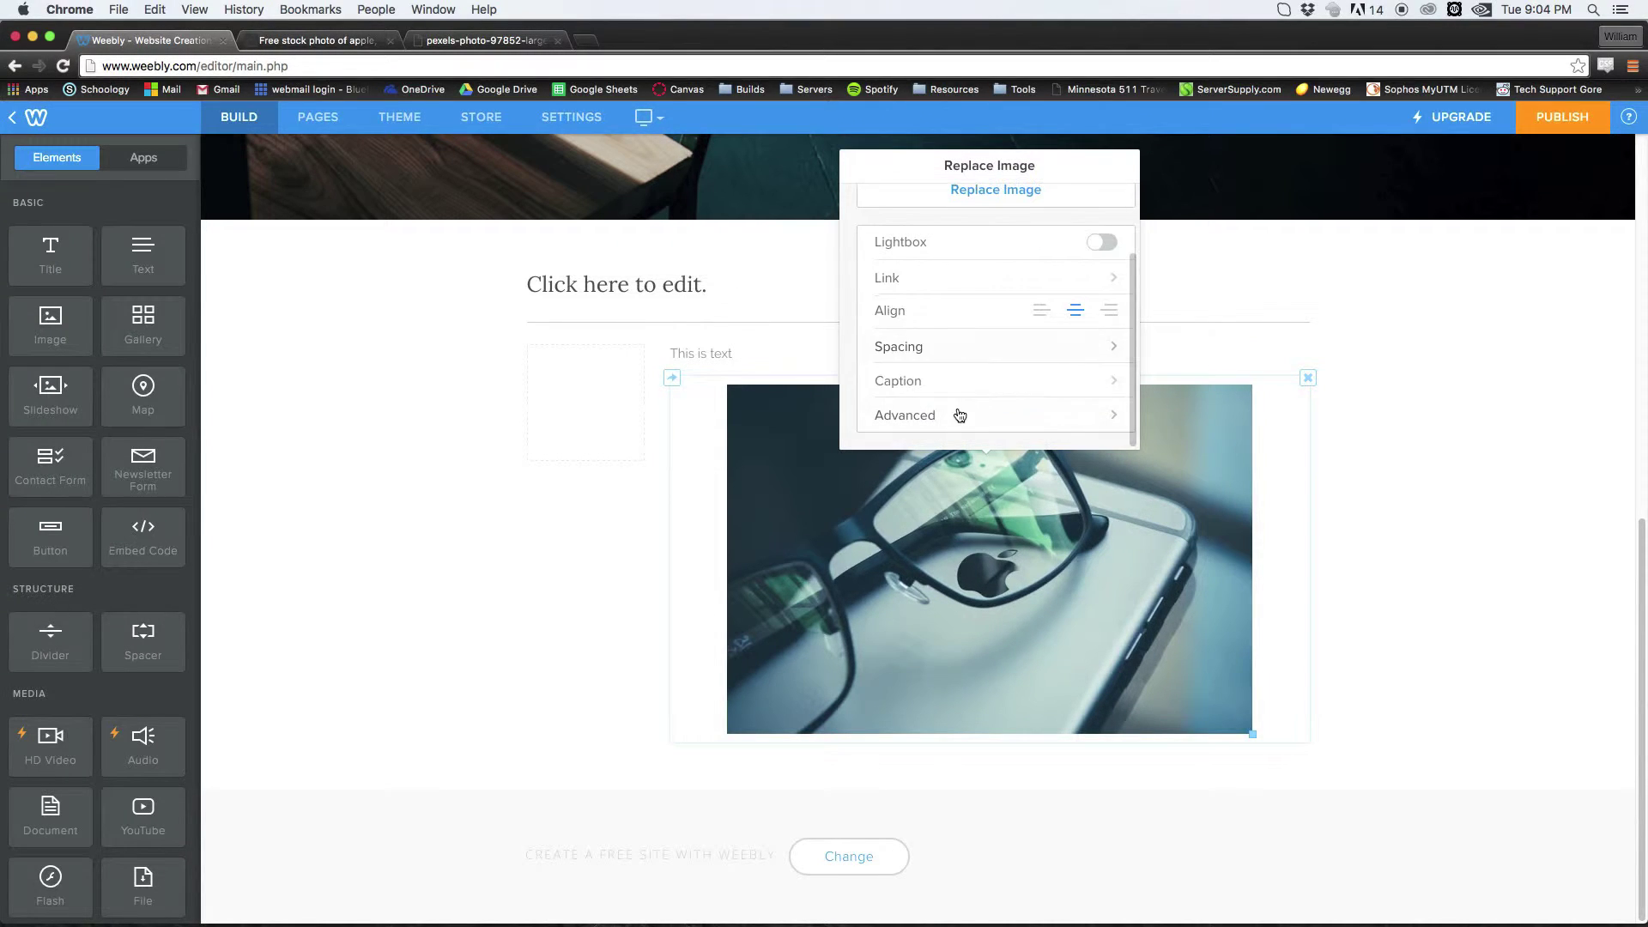
left_click(949, 386)
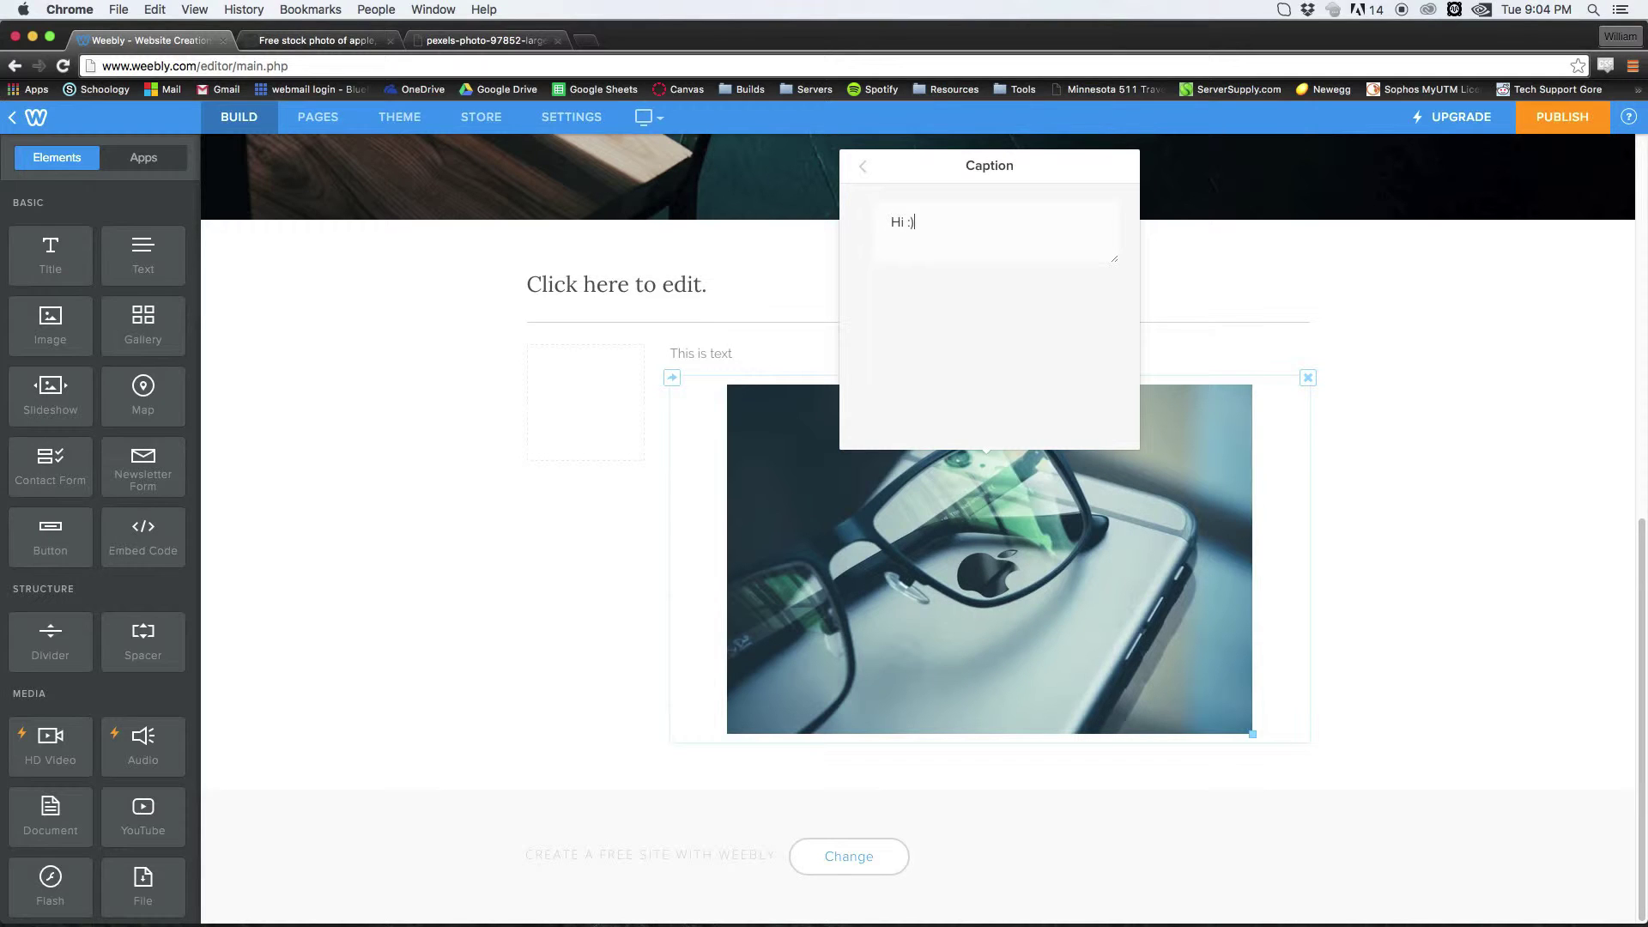
left_click(1464, 511)
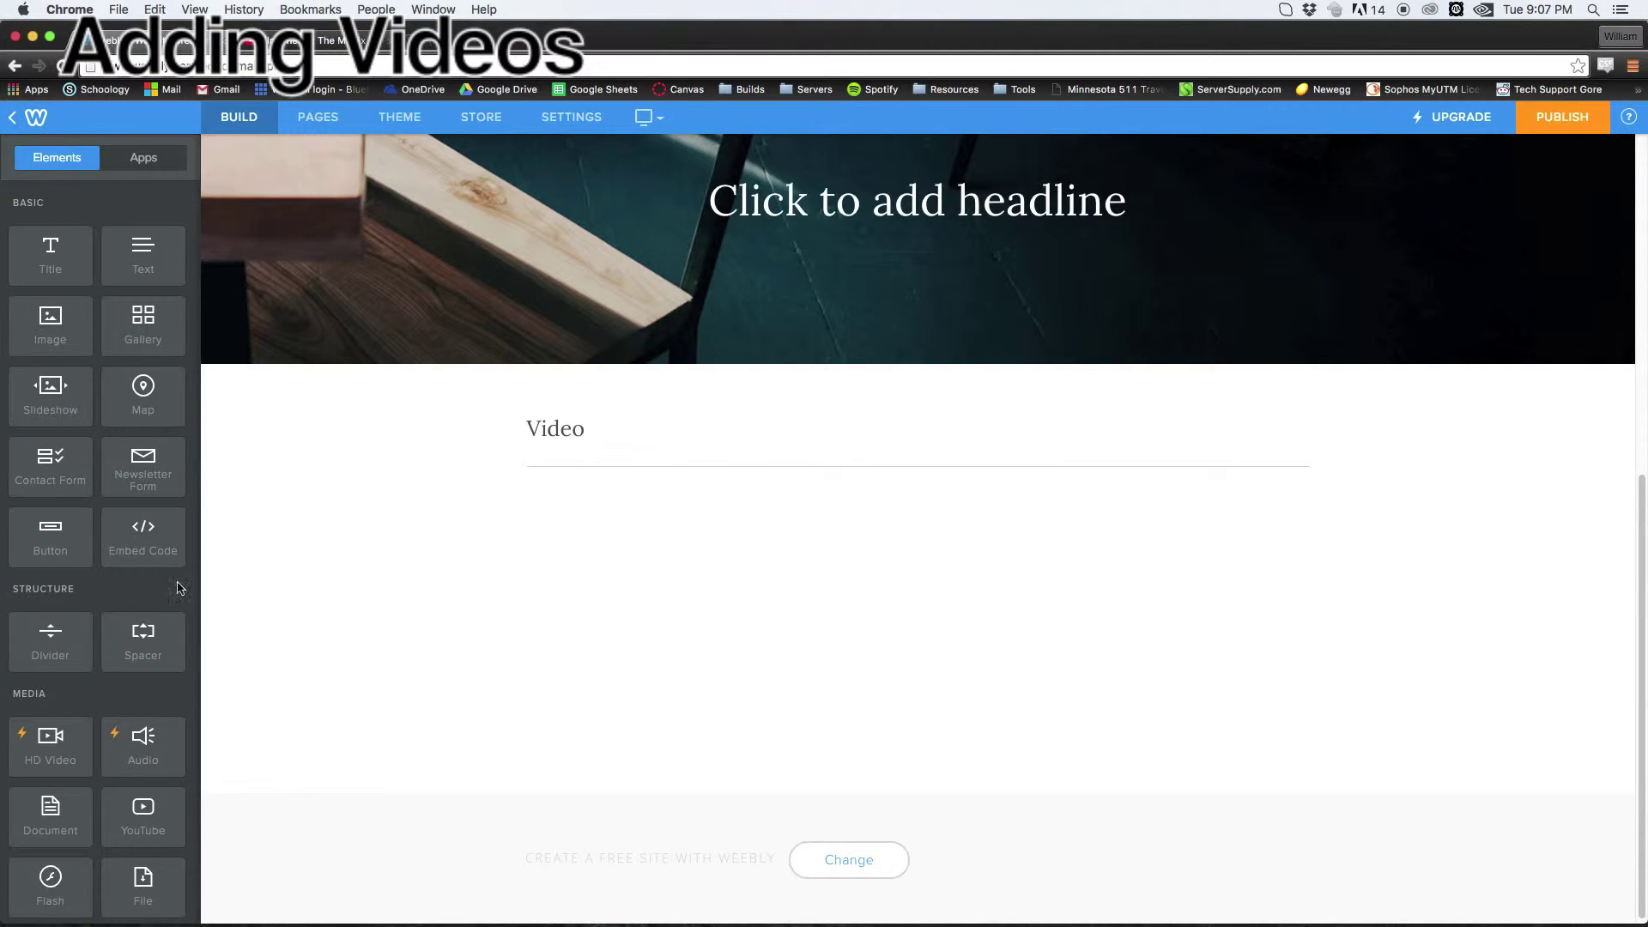
Add a YouTube element beneath the divider under the Video title.
scroll(138, 568, "down", 1)
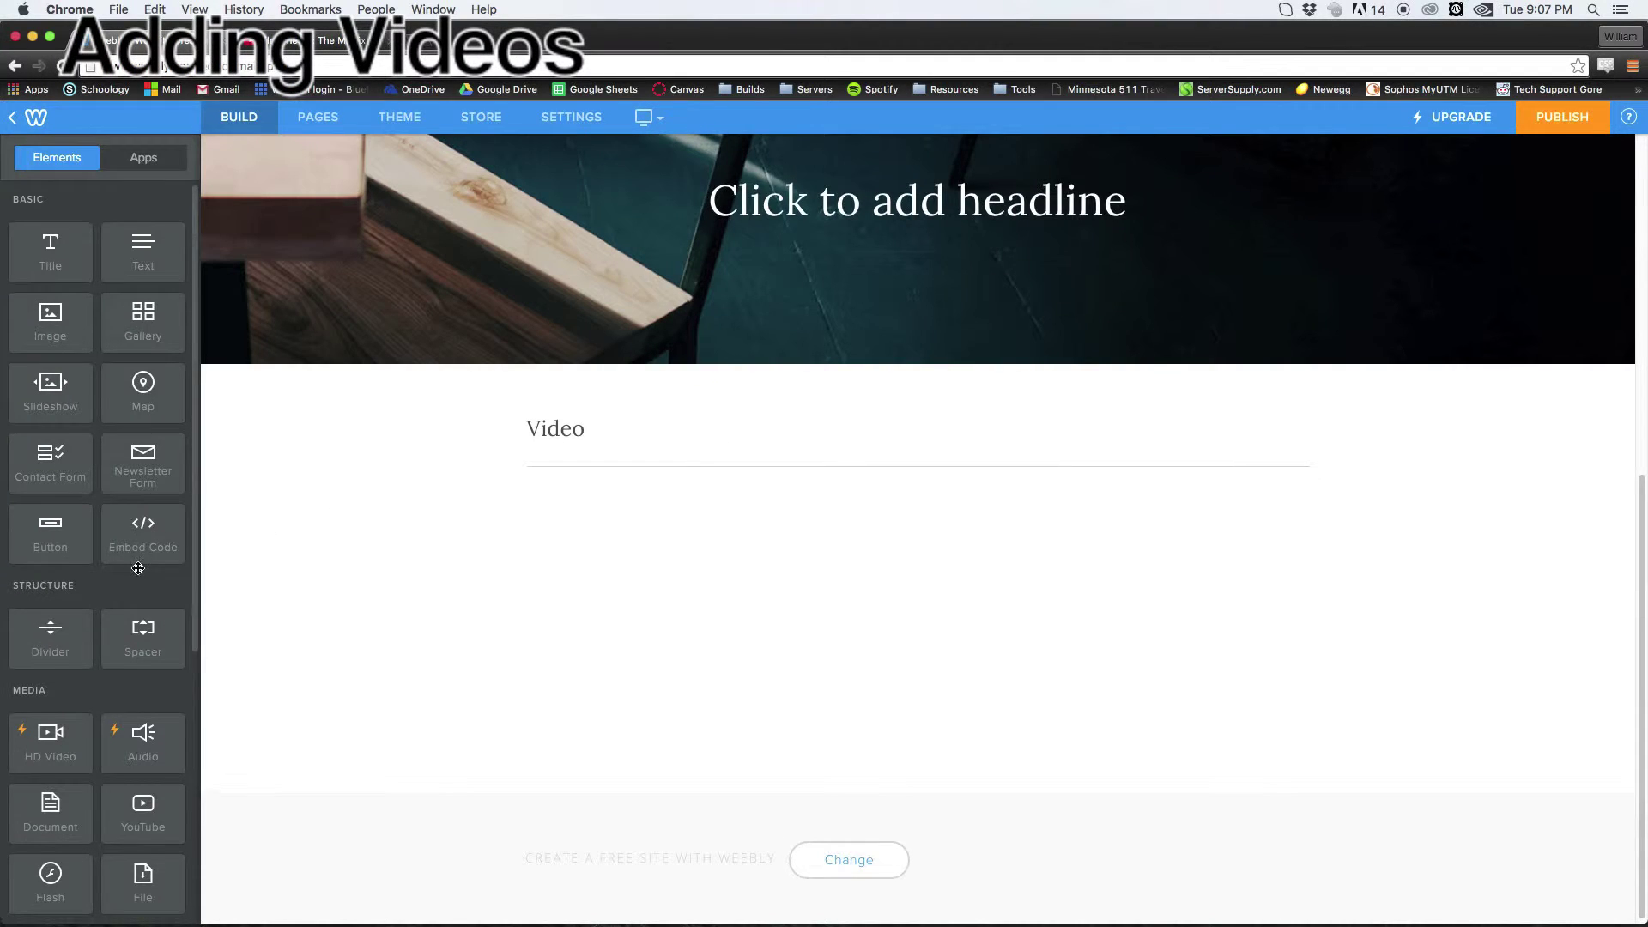
scroll(138, 568, "down", 3)
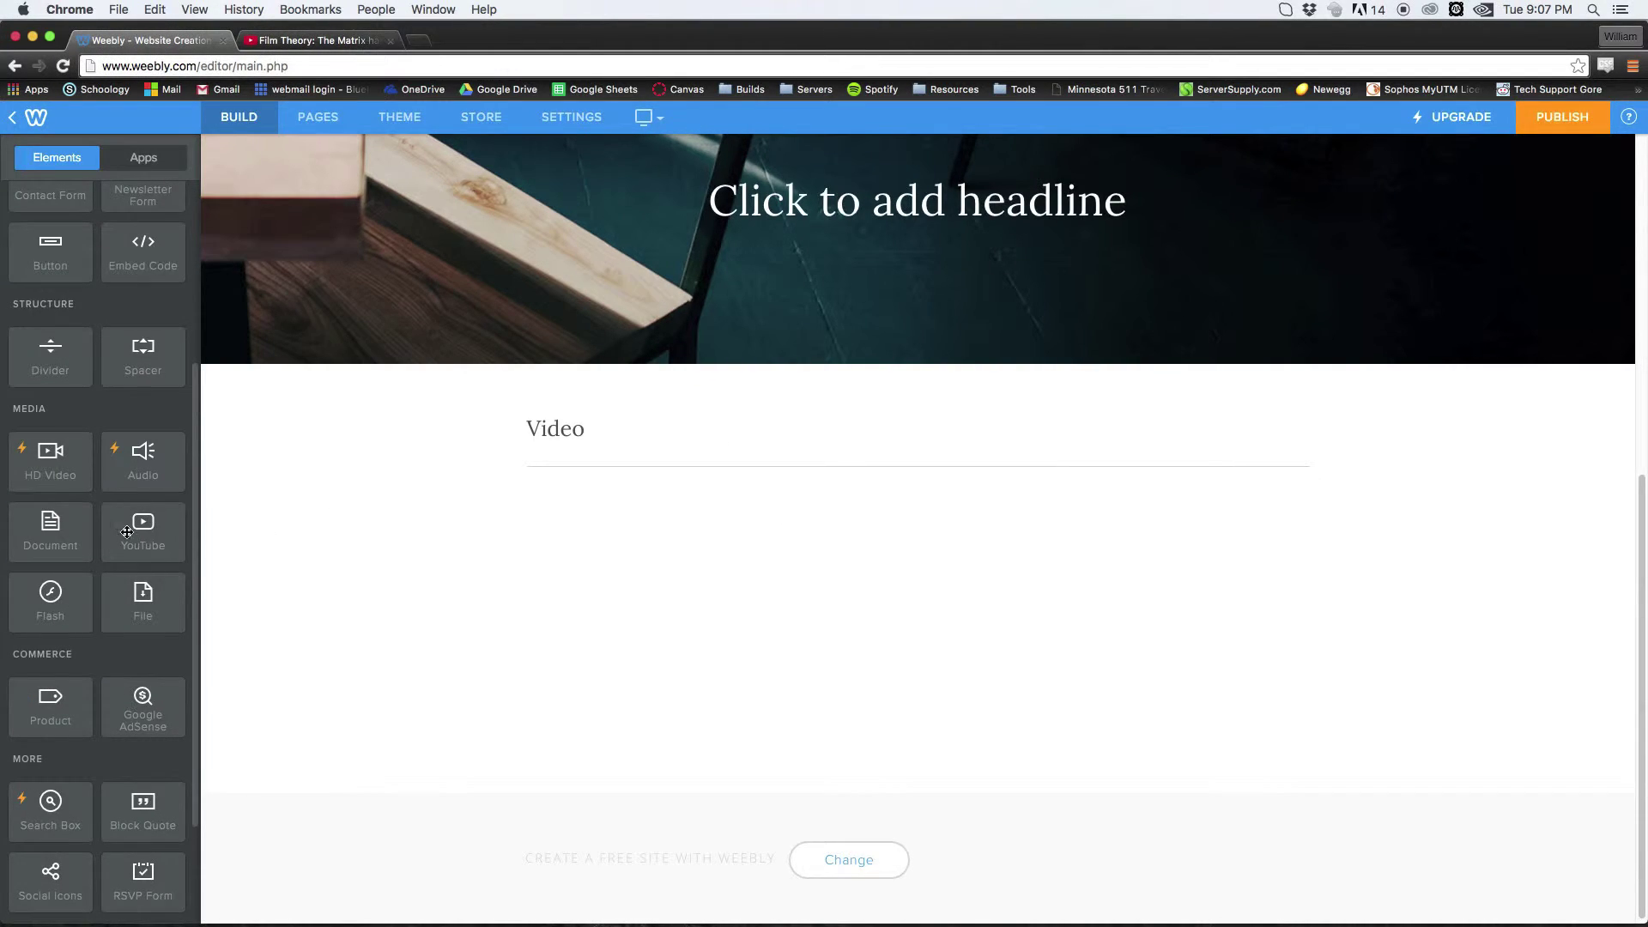
left_click_drag(127, 532, 642, 491)
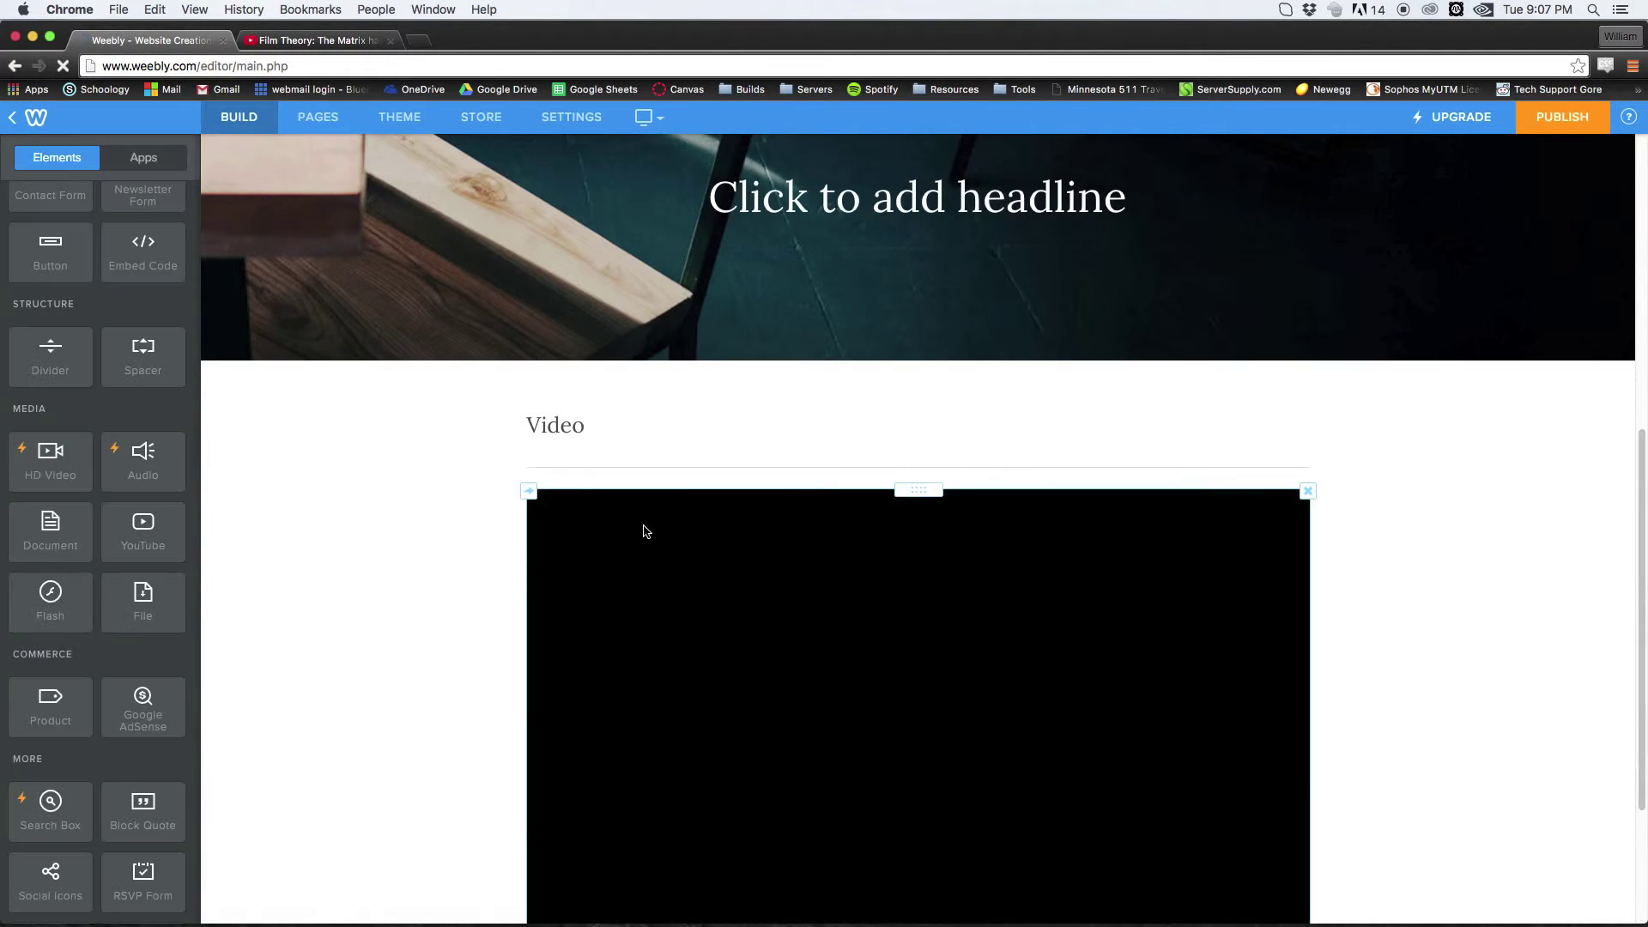
scroll(646, 531, "down", 3)
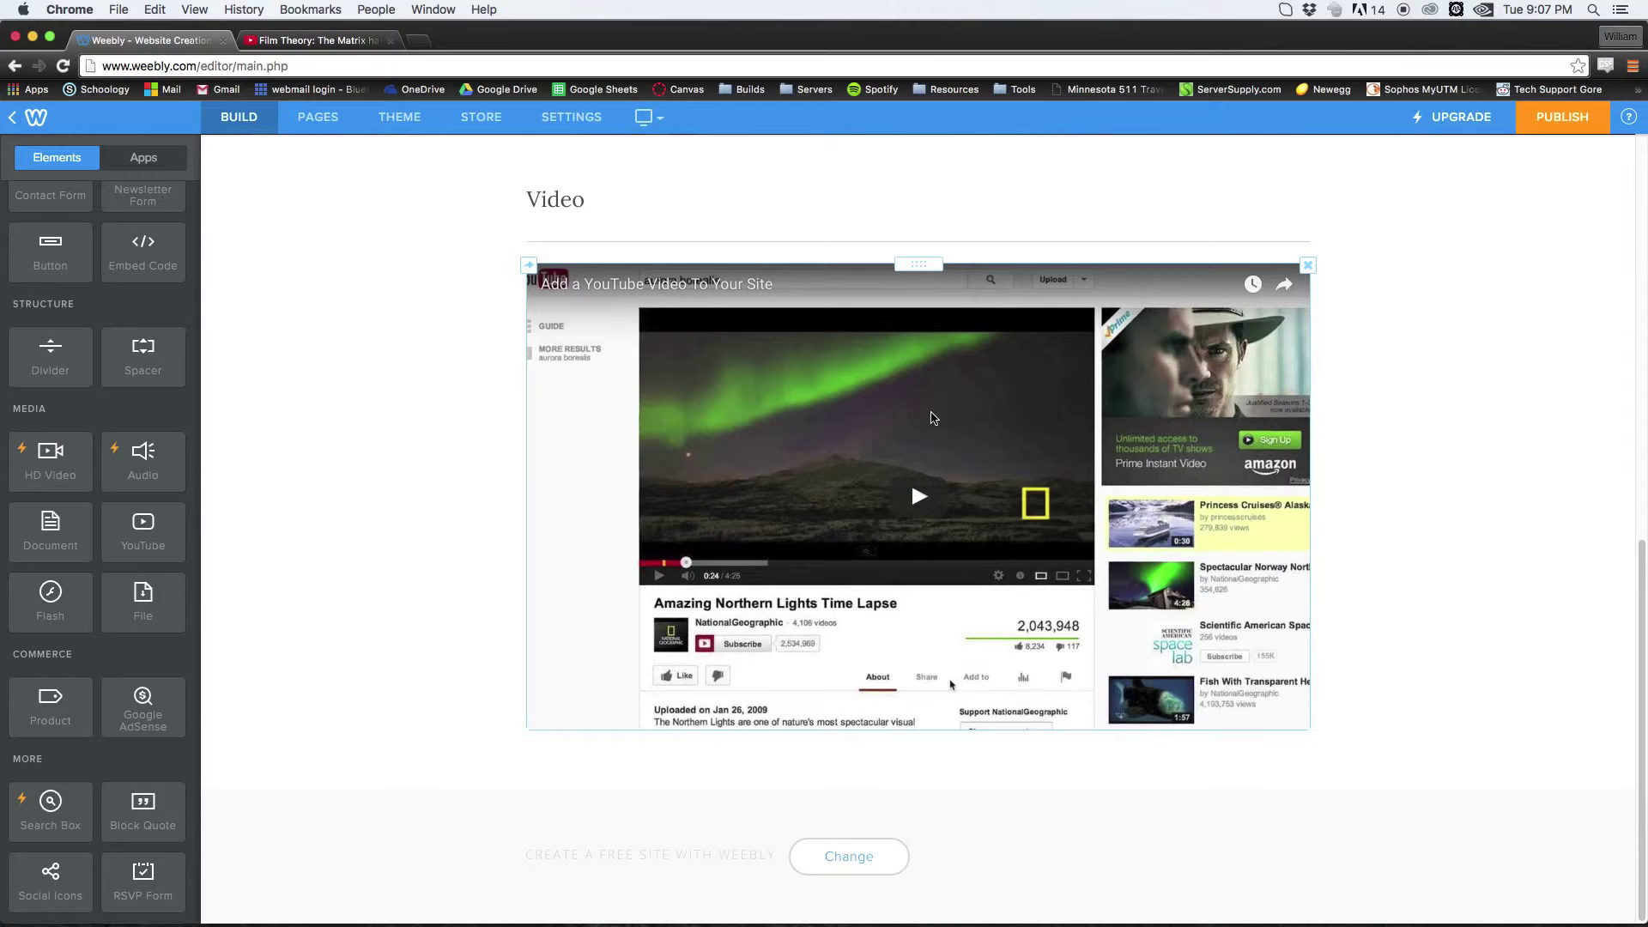
Set the YouTube element's video URL to the address copied from the "Film Theory: The Matrix has NO ESCAPE" page.
left_click(755, 401)
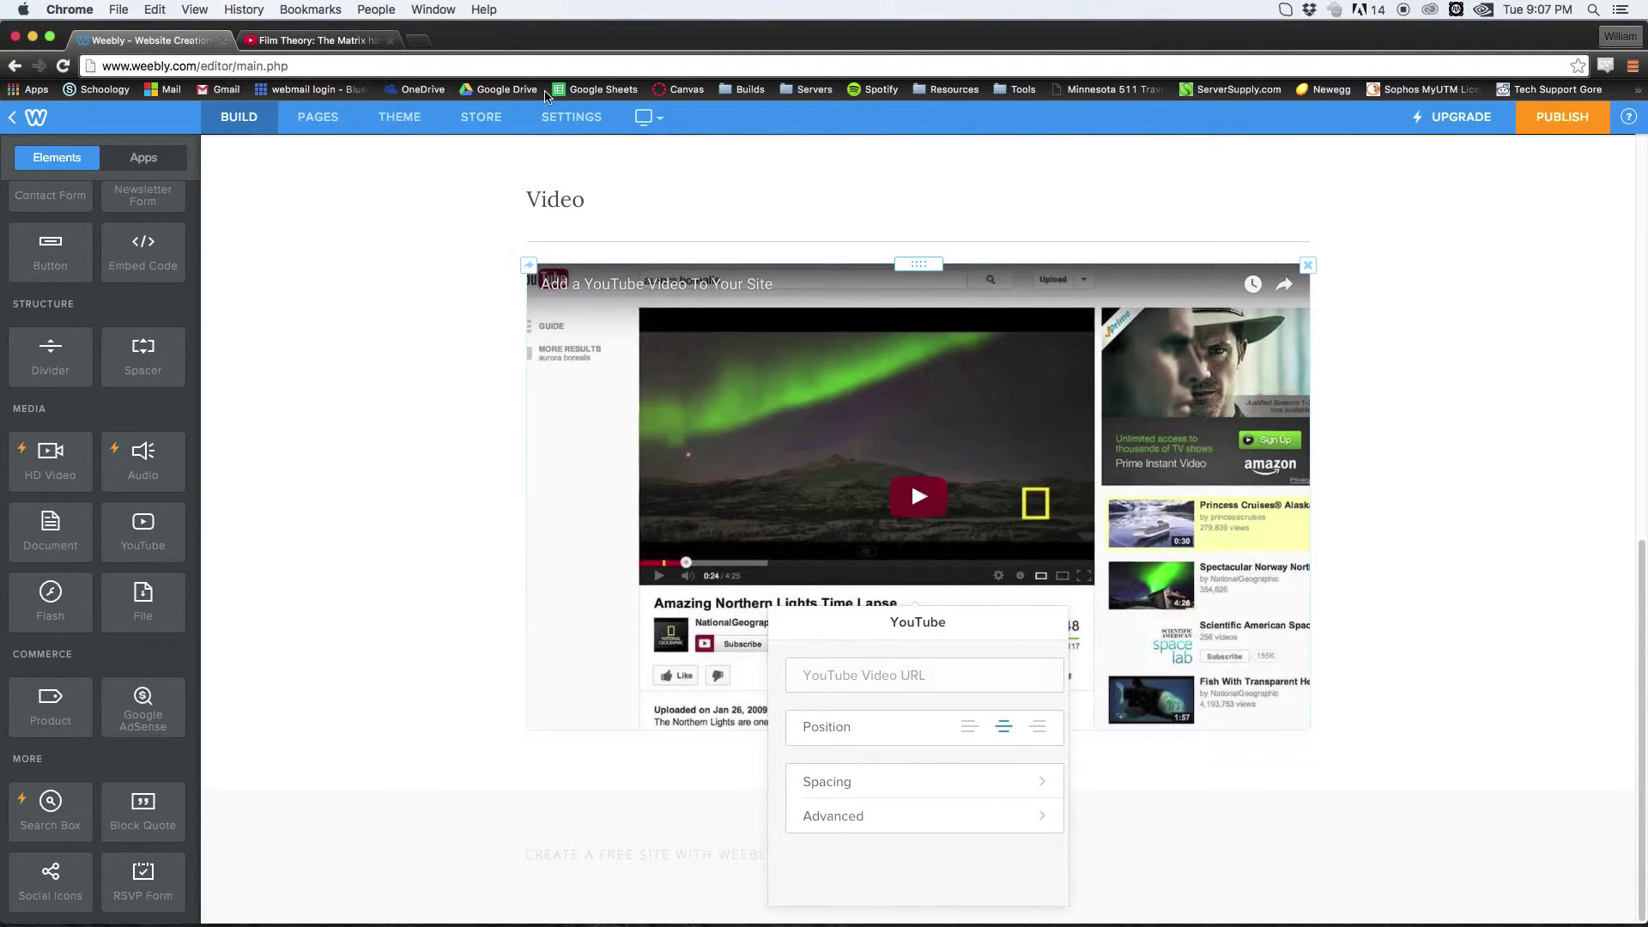
left_click(318, 40)
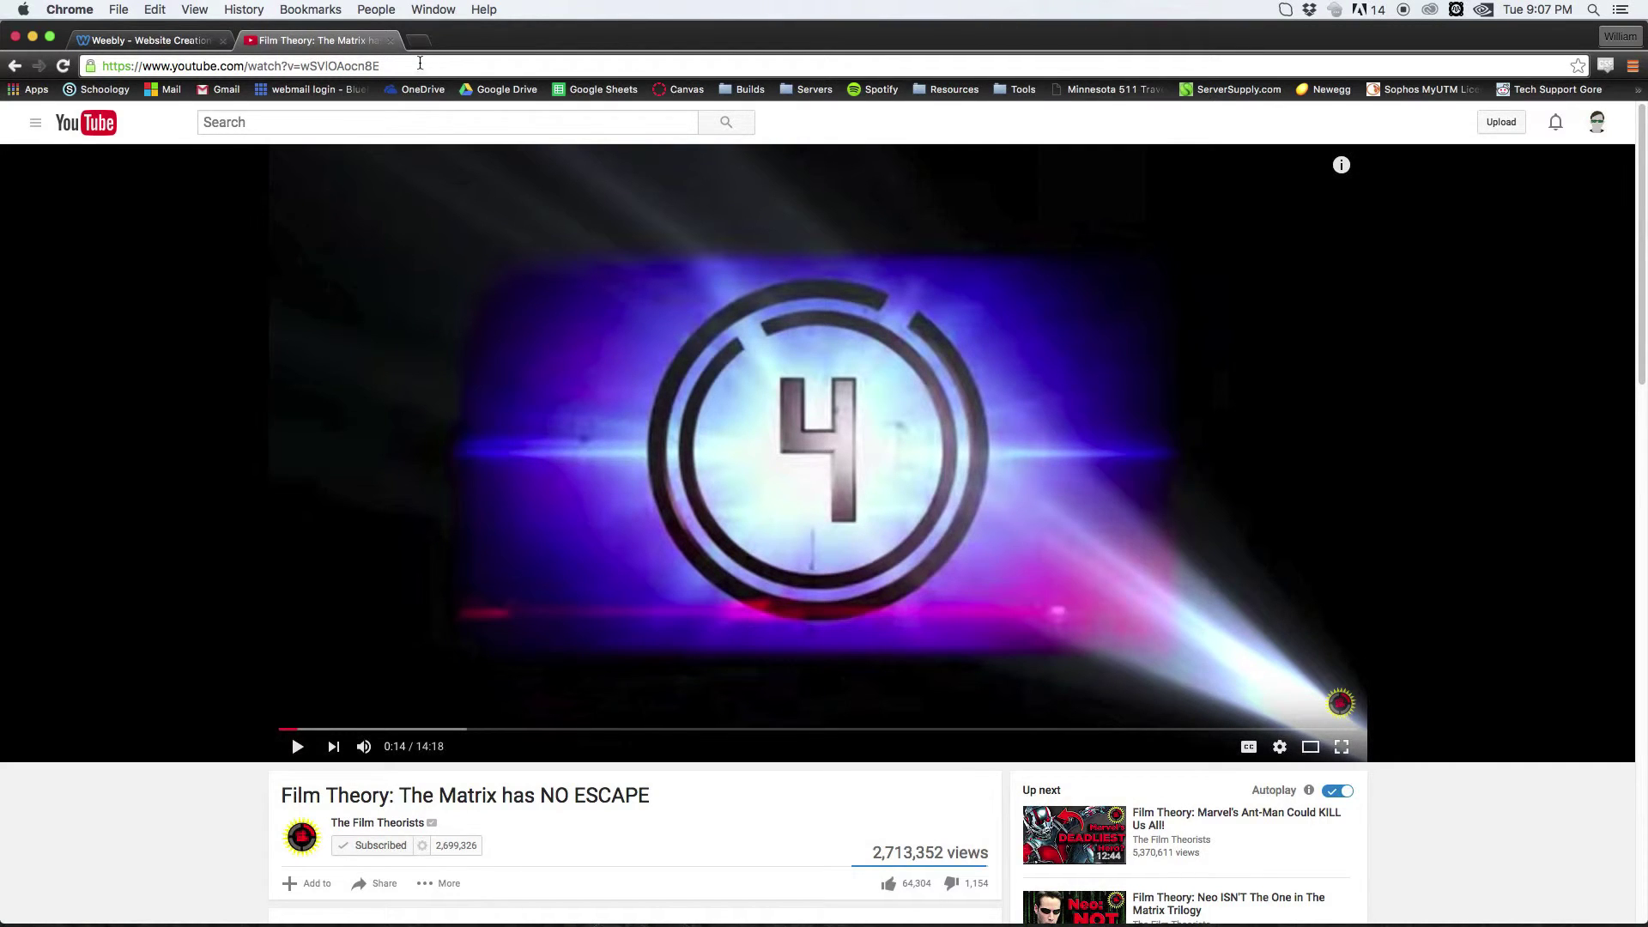
left_click(420, 63)
left_click(146, 40)
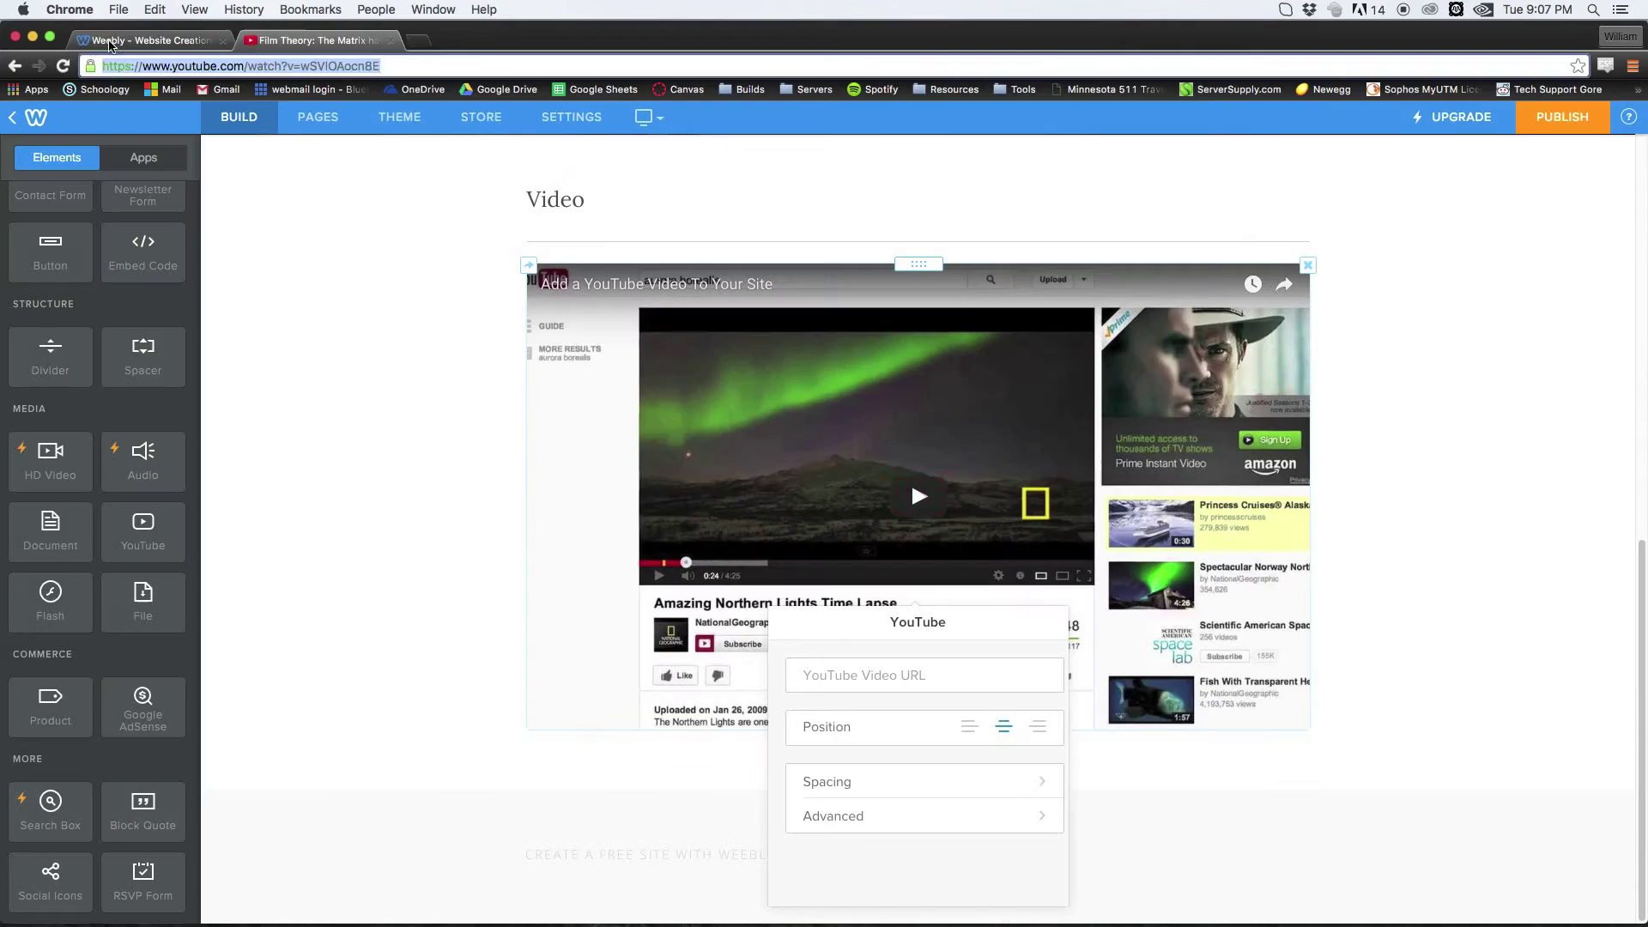
key("super+v")
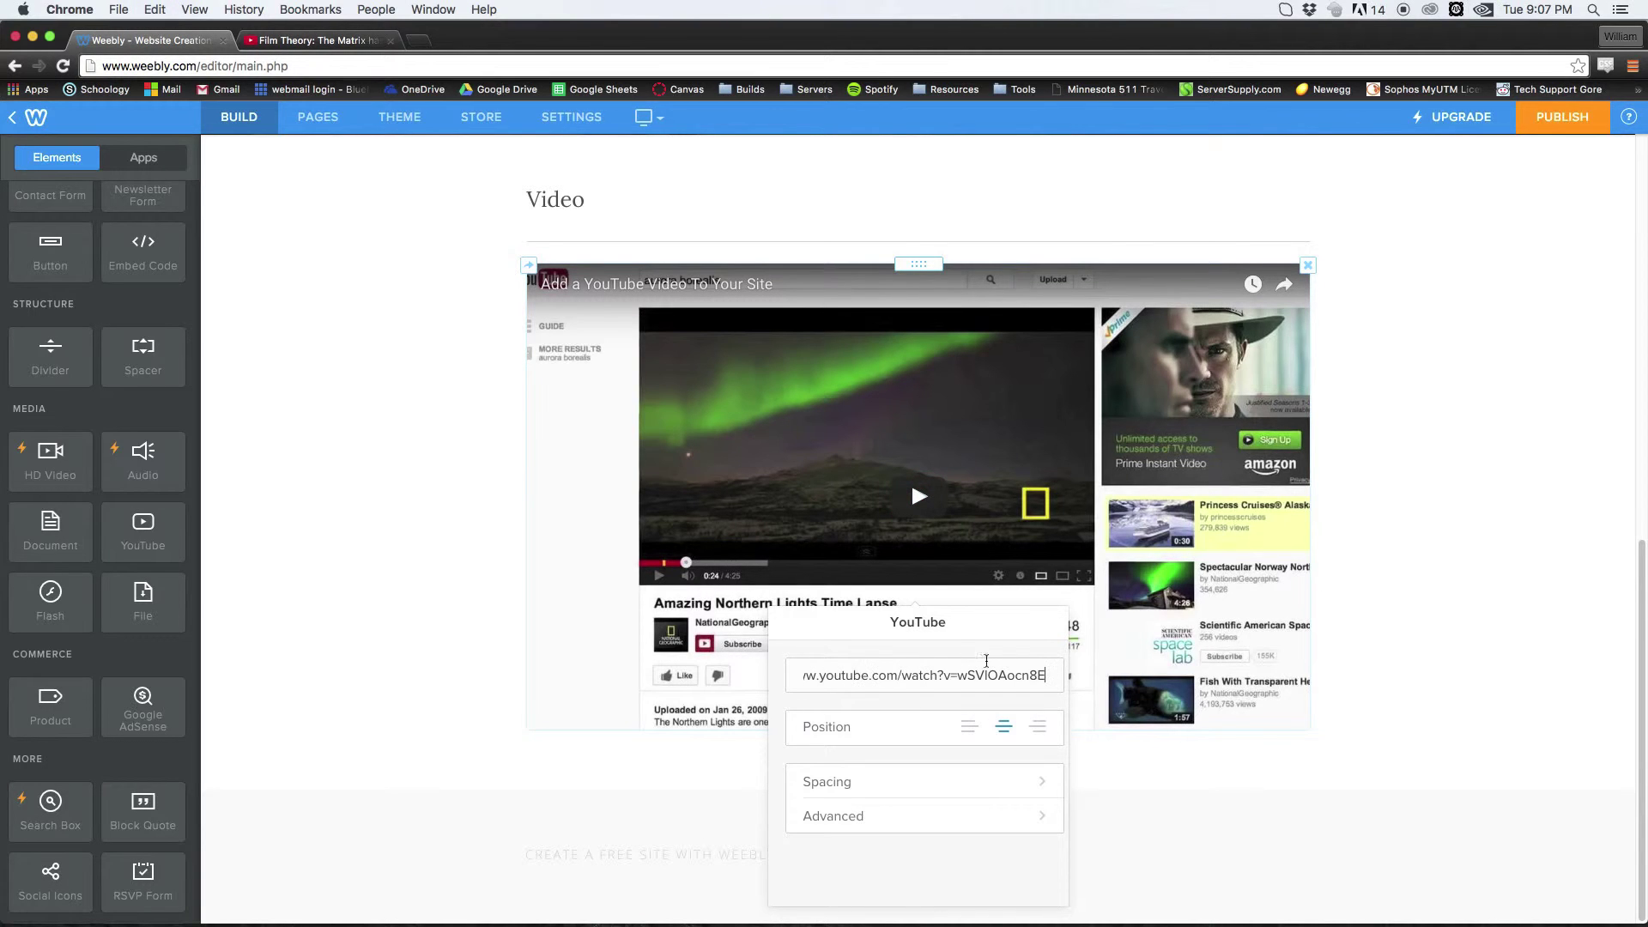
left_click(1501, 616)
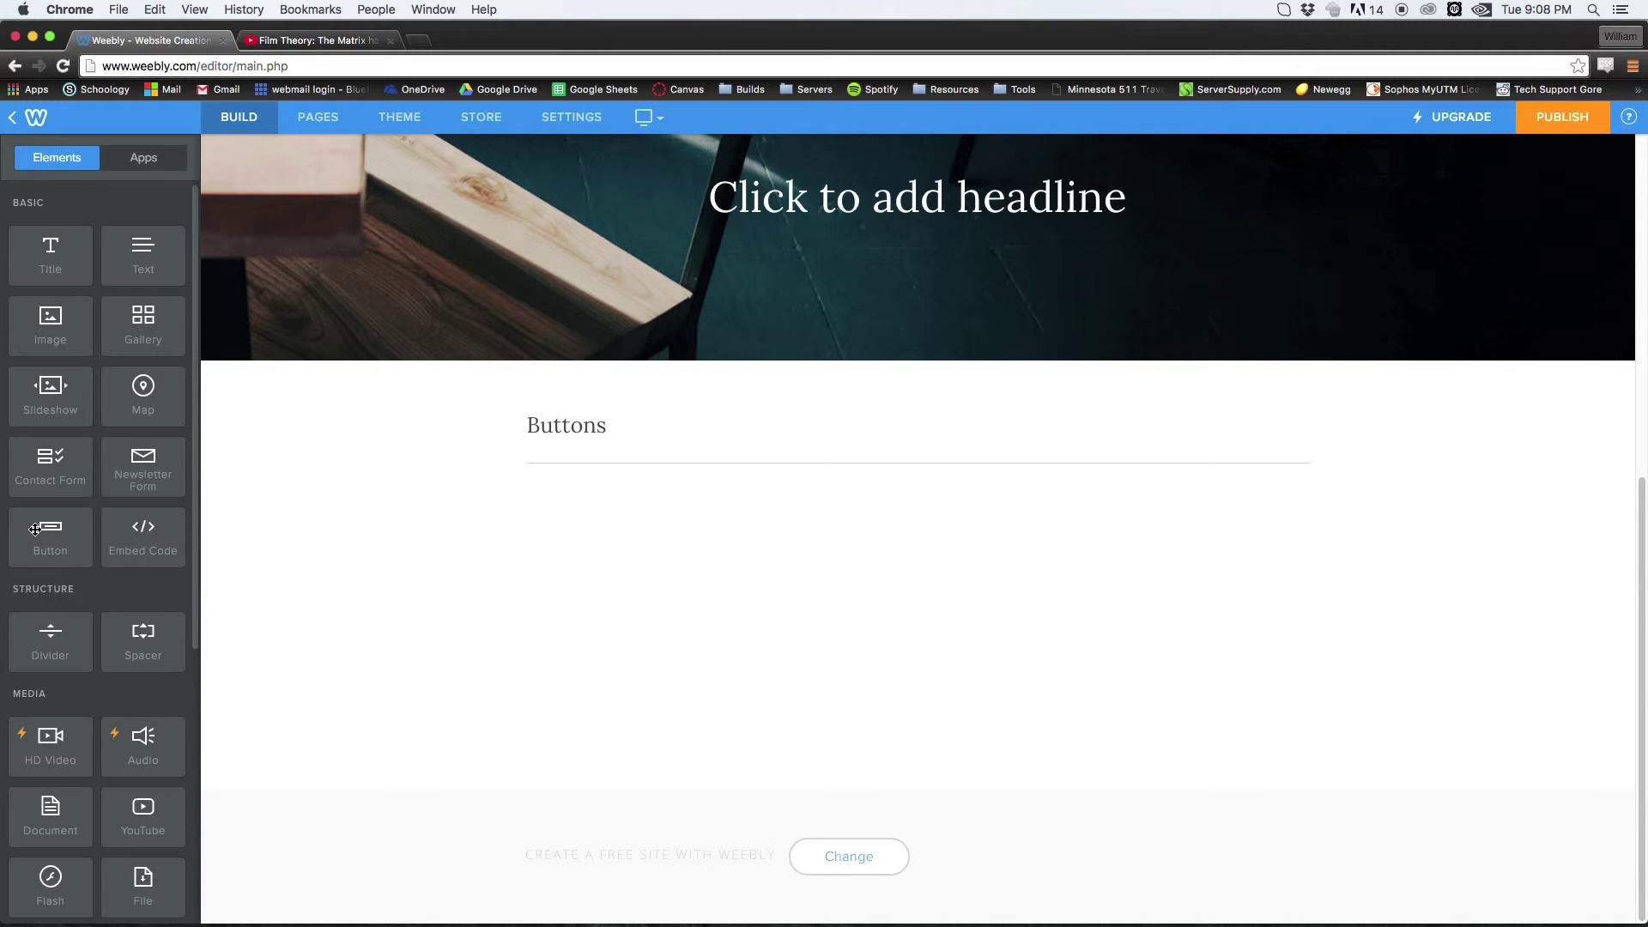
Add a Button element beneath the divider under the Buttons title and open its Website URL link settings.
left_click_drag(35, 529, 710, 504)
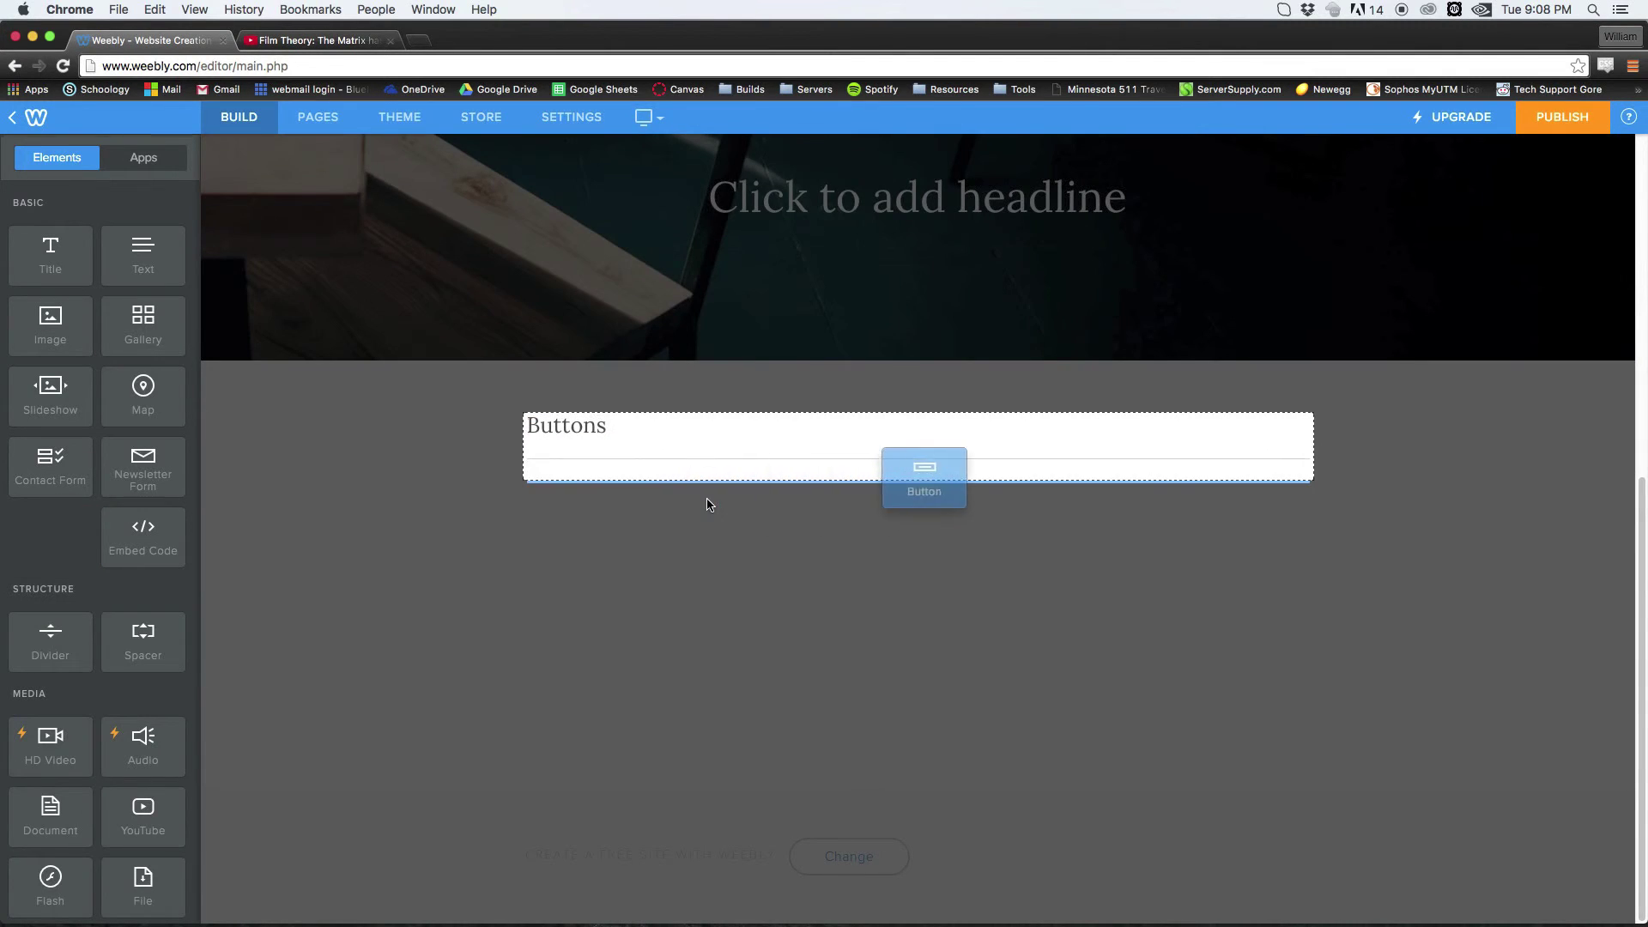
left_click(568, 503)
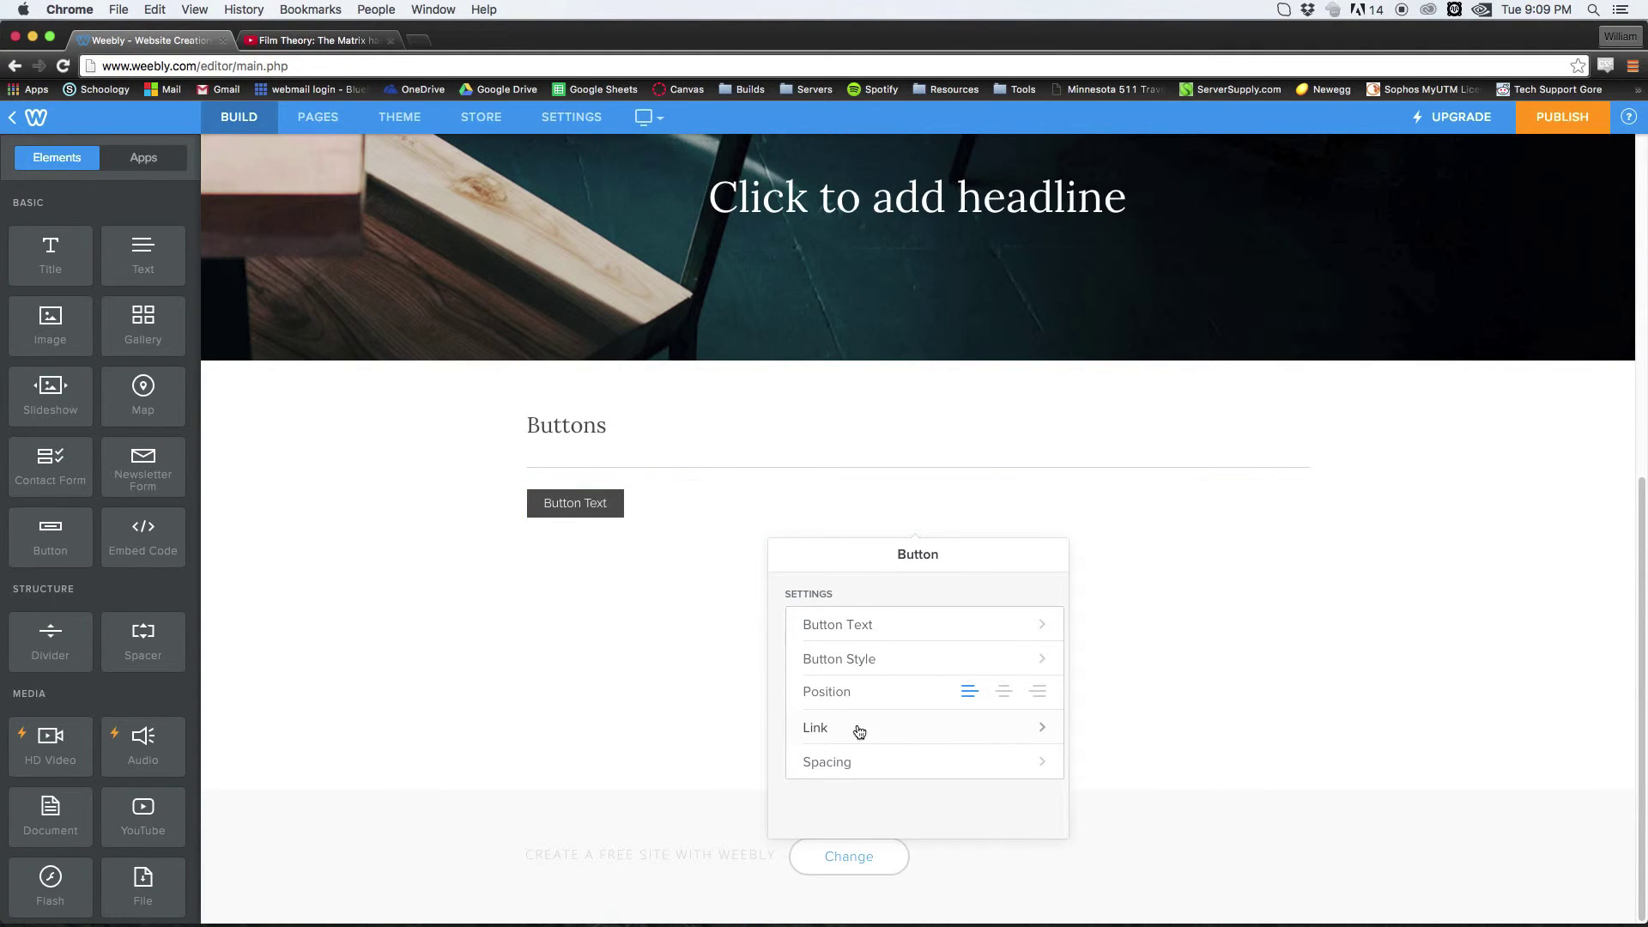
left_click(897, 732)
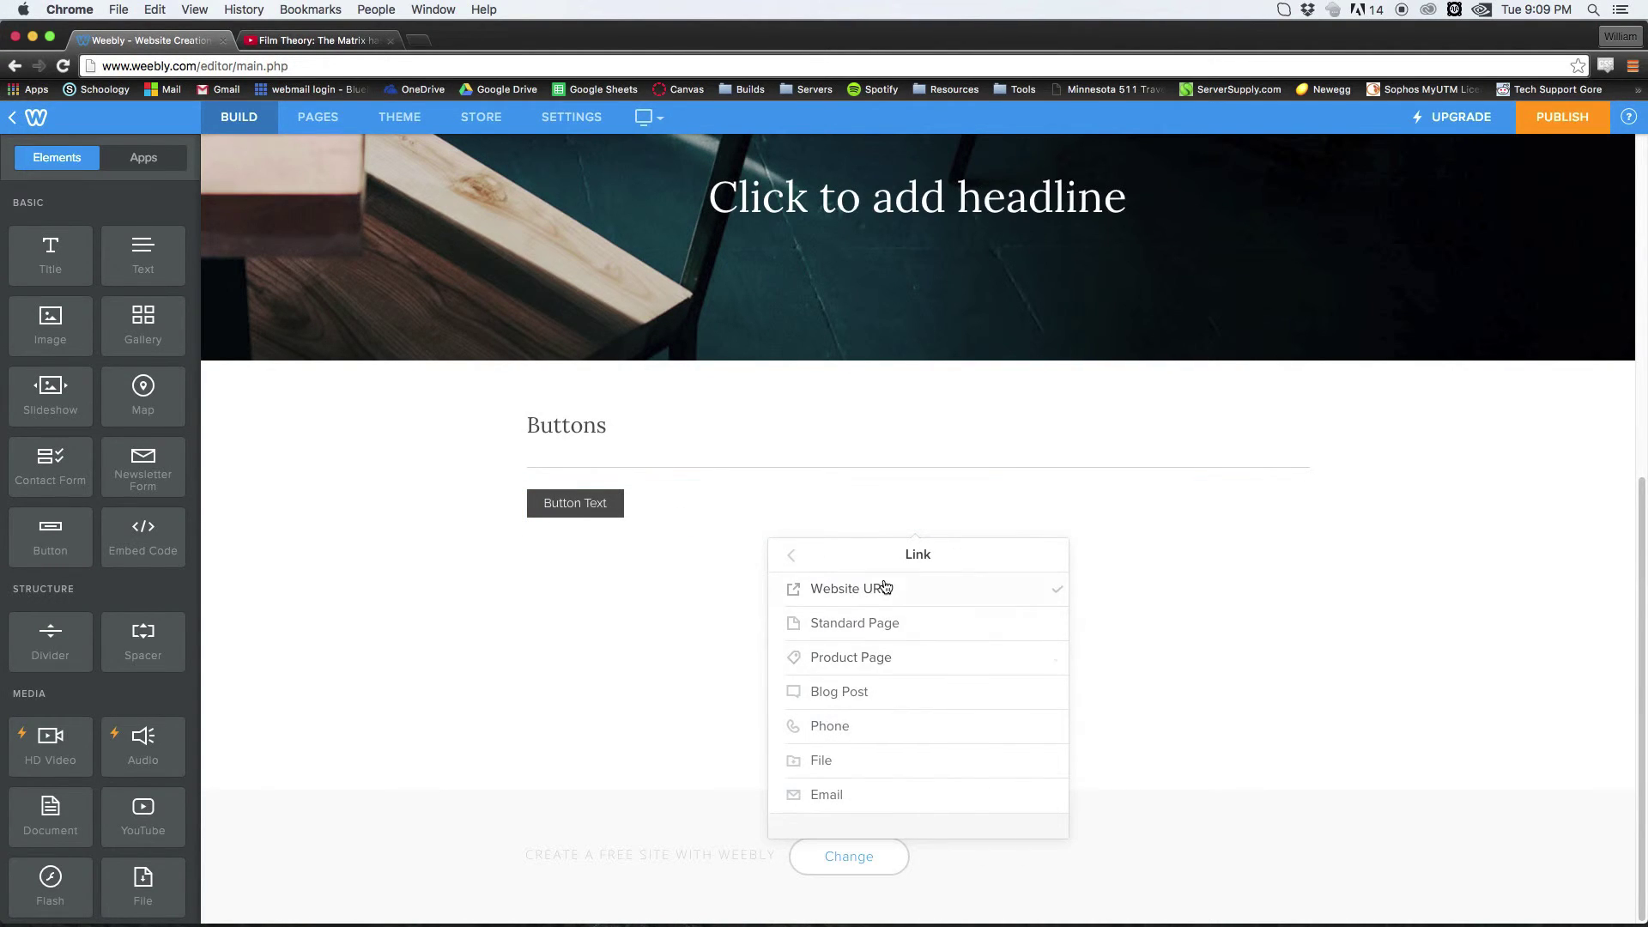
left_click(932, 592)
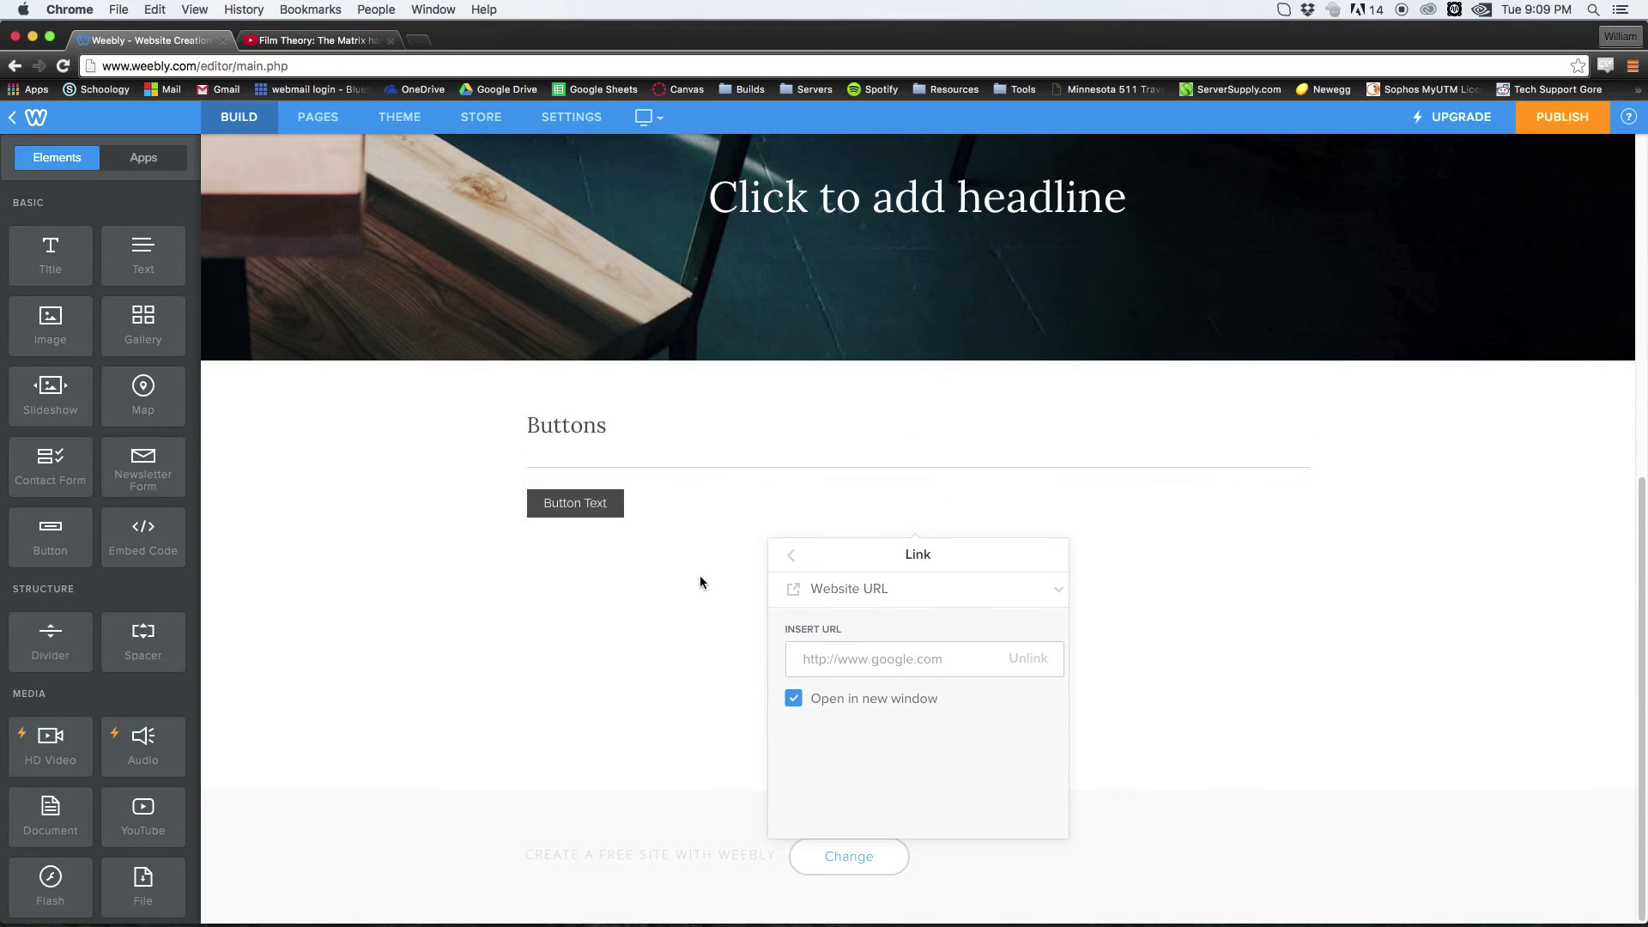
Switch the button's link type to Standard Page and look through the site pages offered as targets.
left_click(790, 555)
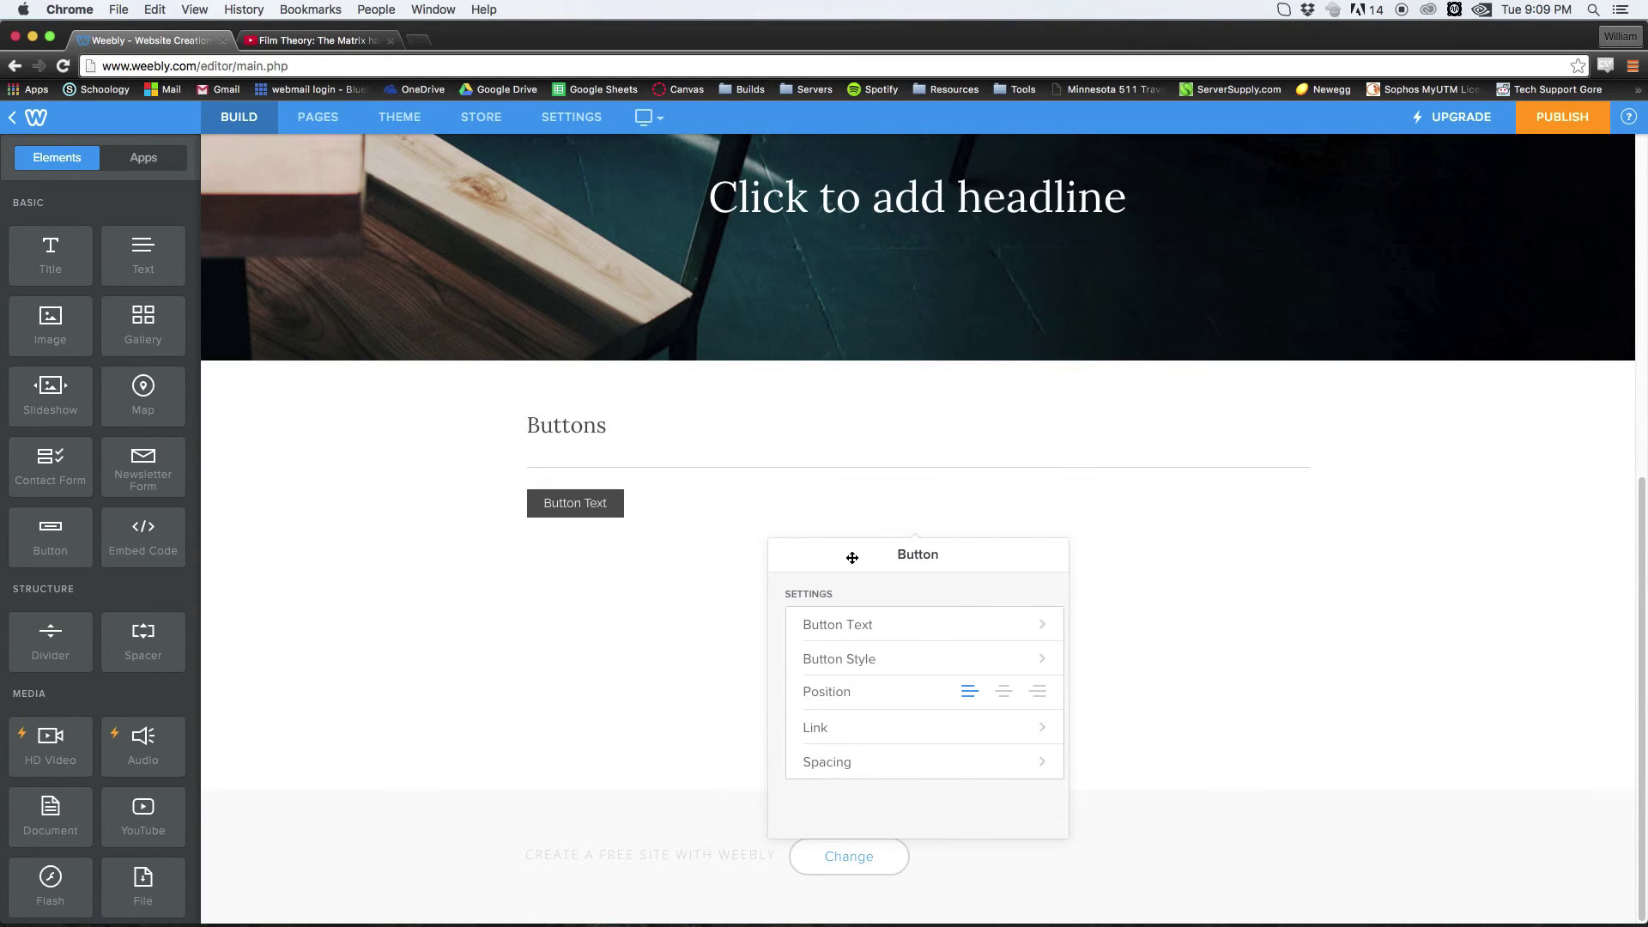
left_click(872, 727)
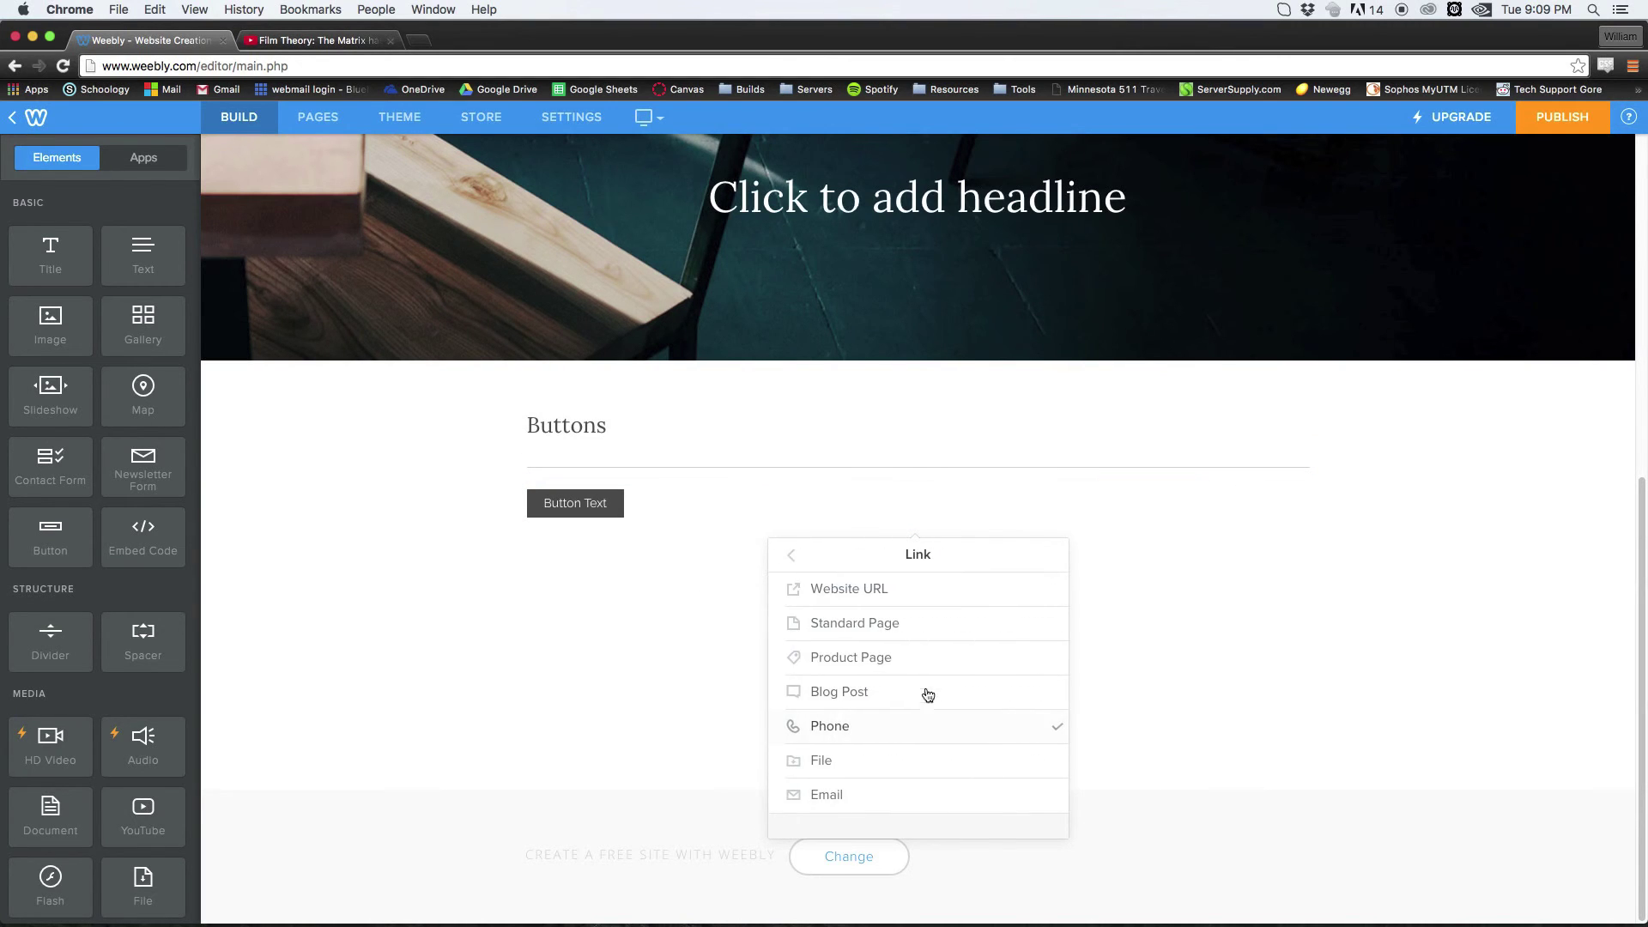
left_click(924, 626)
scroll(1024, 643, "down", 2)
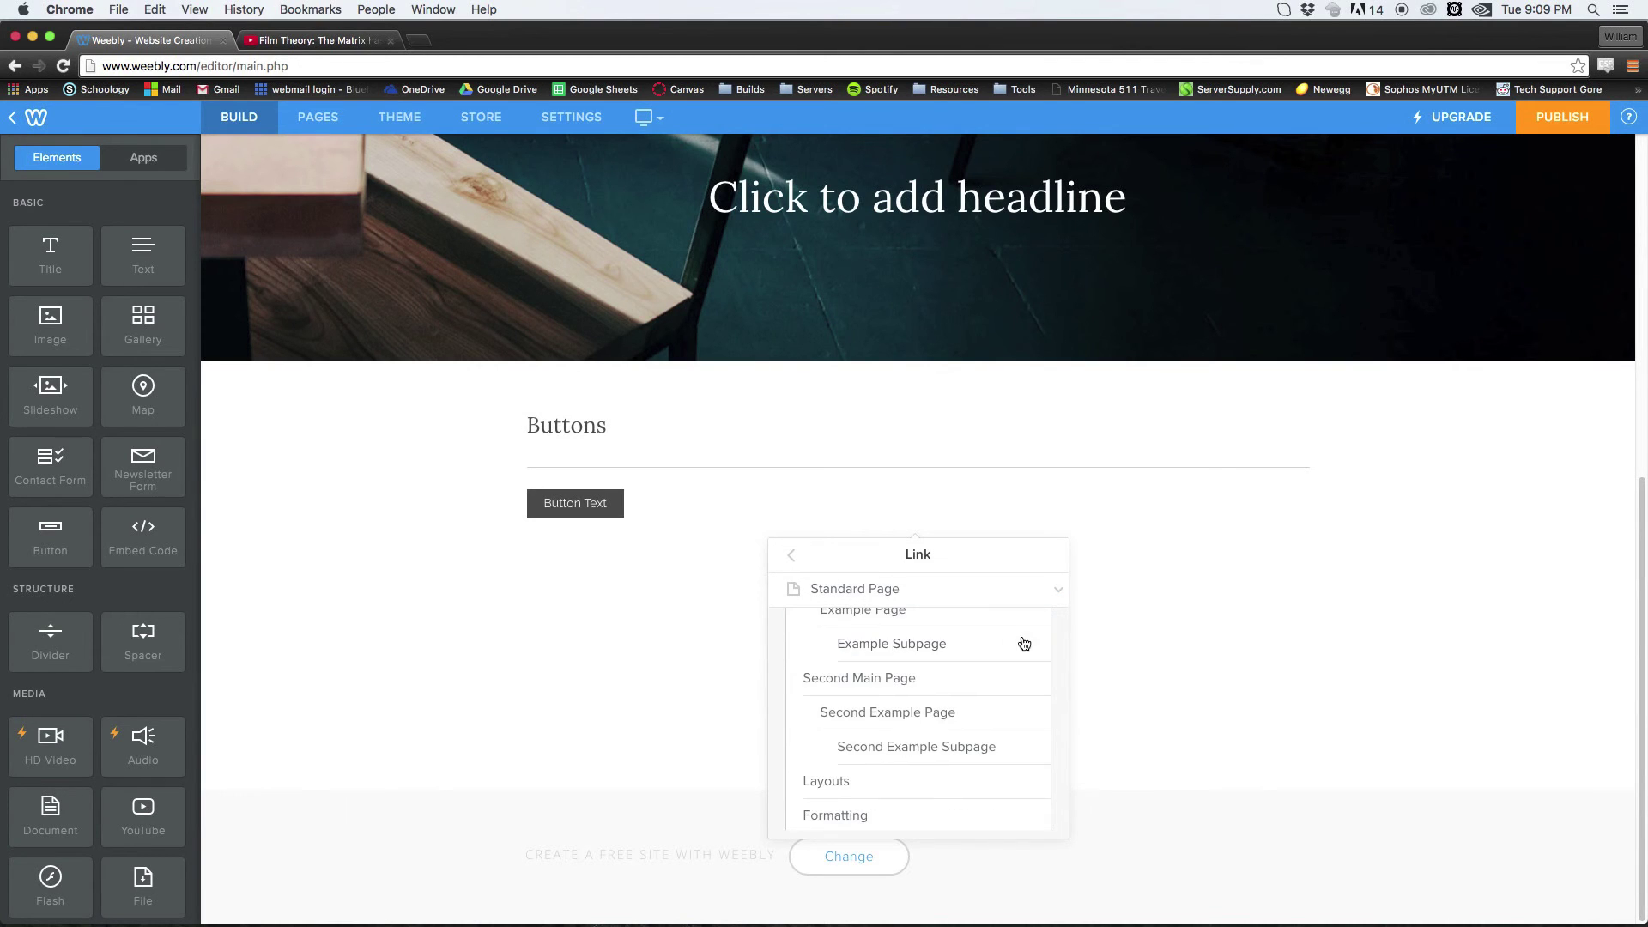
scroll(913, 782, "down", 2)
scroll(913, 777, "up", 5)
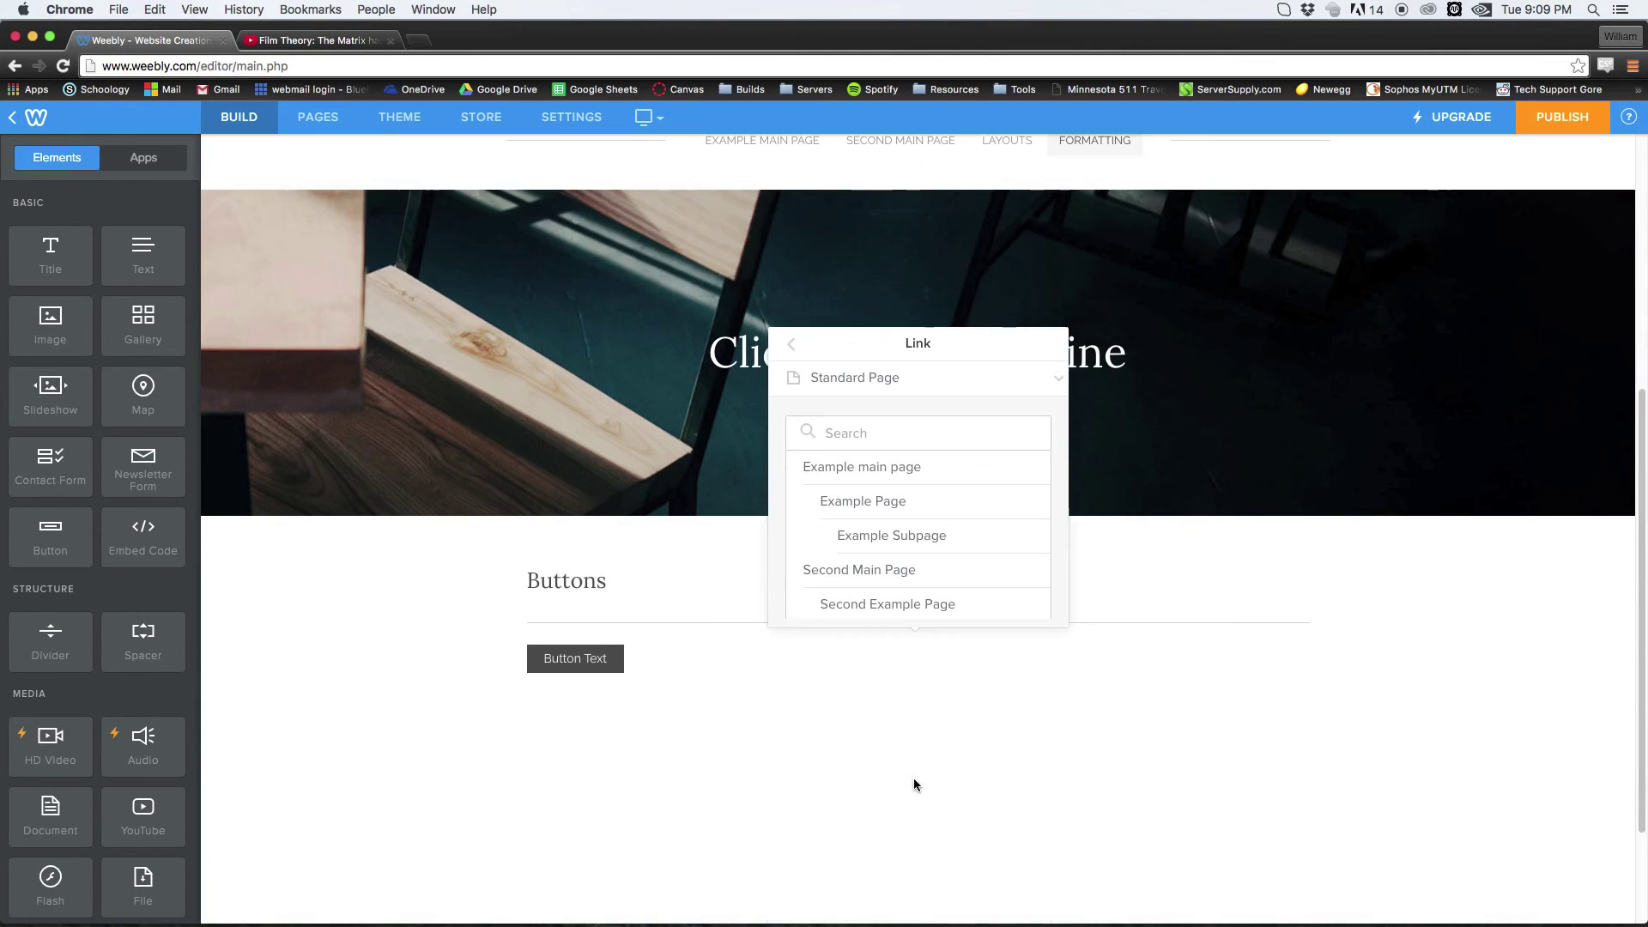